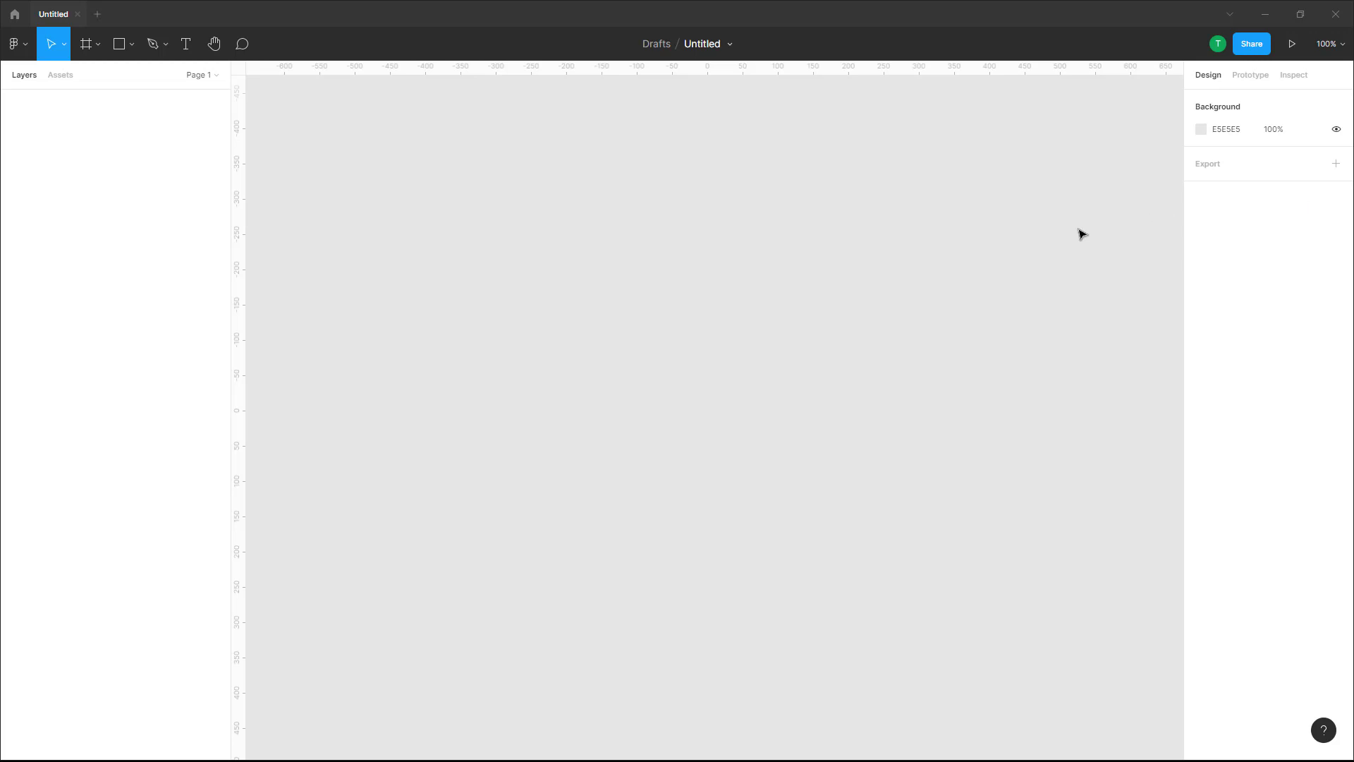
Step: Import the image file Untitled.png from the desktop onto the empty canvas and bring it fully into view
drag(881, 11, 751, 109)
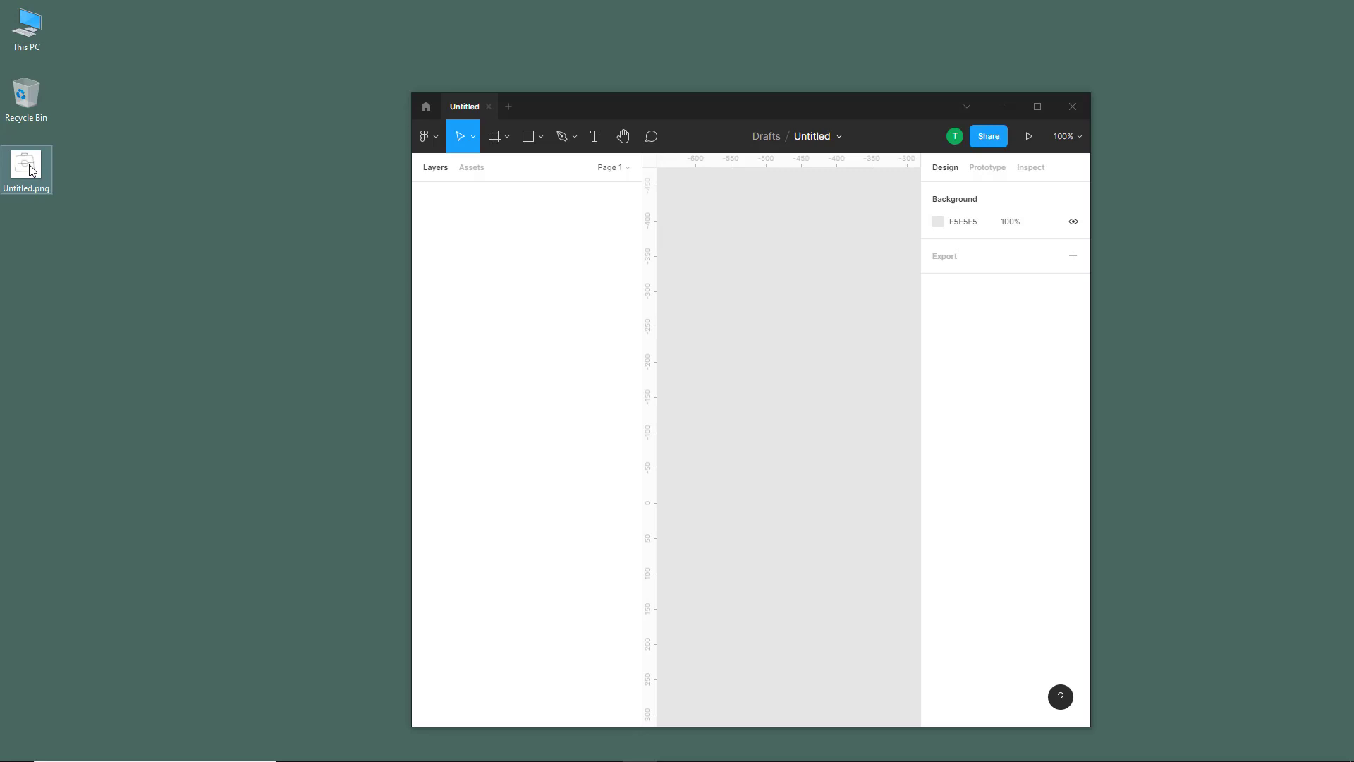
drag(21, 171, 734, 311)
drag(816, 109, 725, 4)
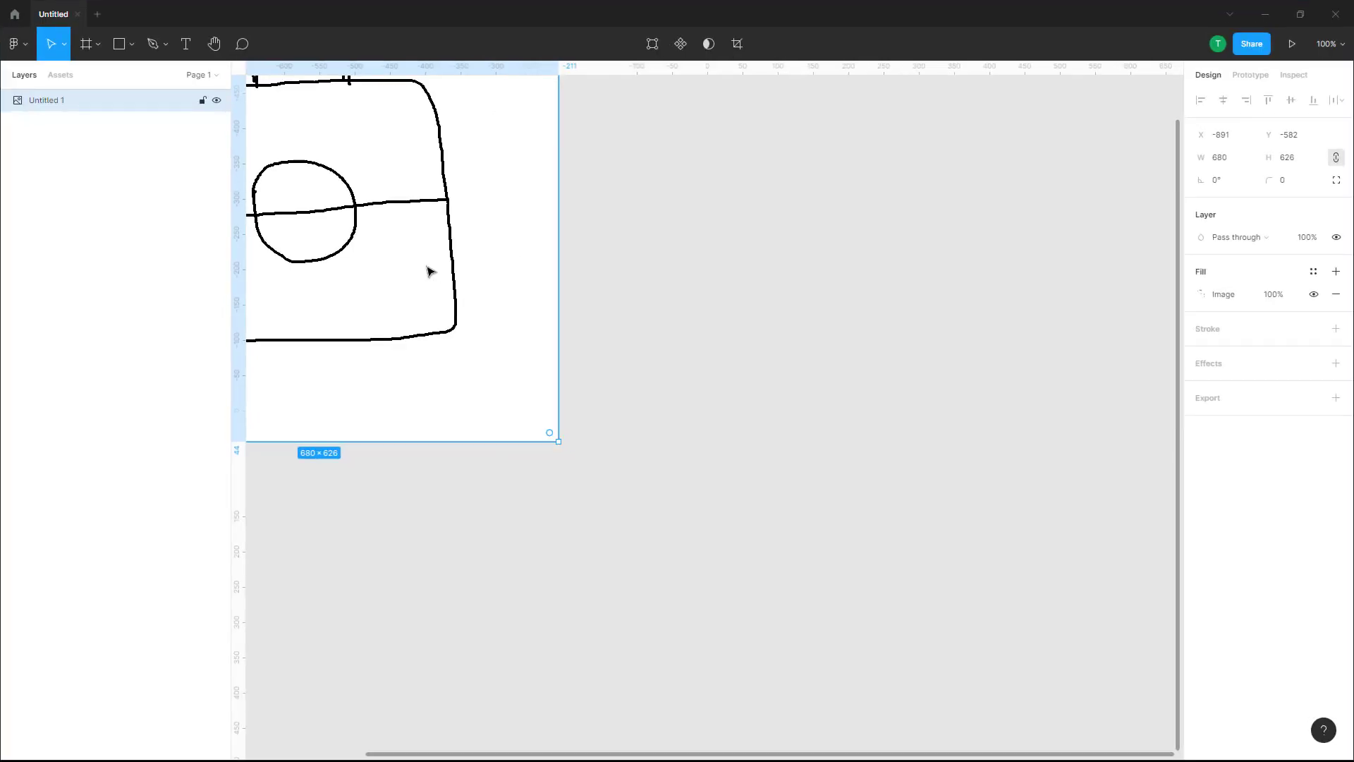
scroll(510, 307, down, 3)
scroll(286, 249, up, 3)
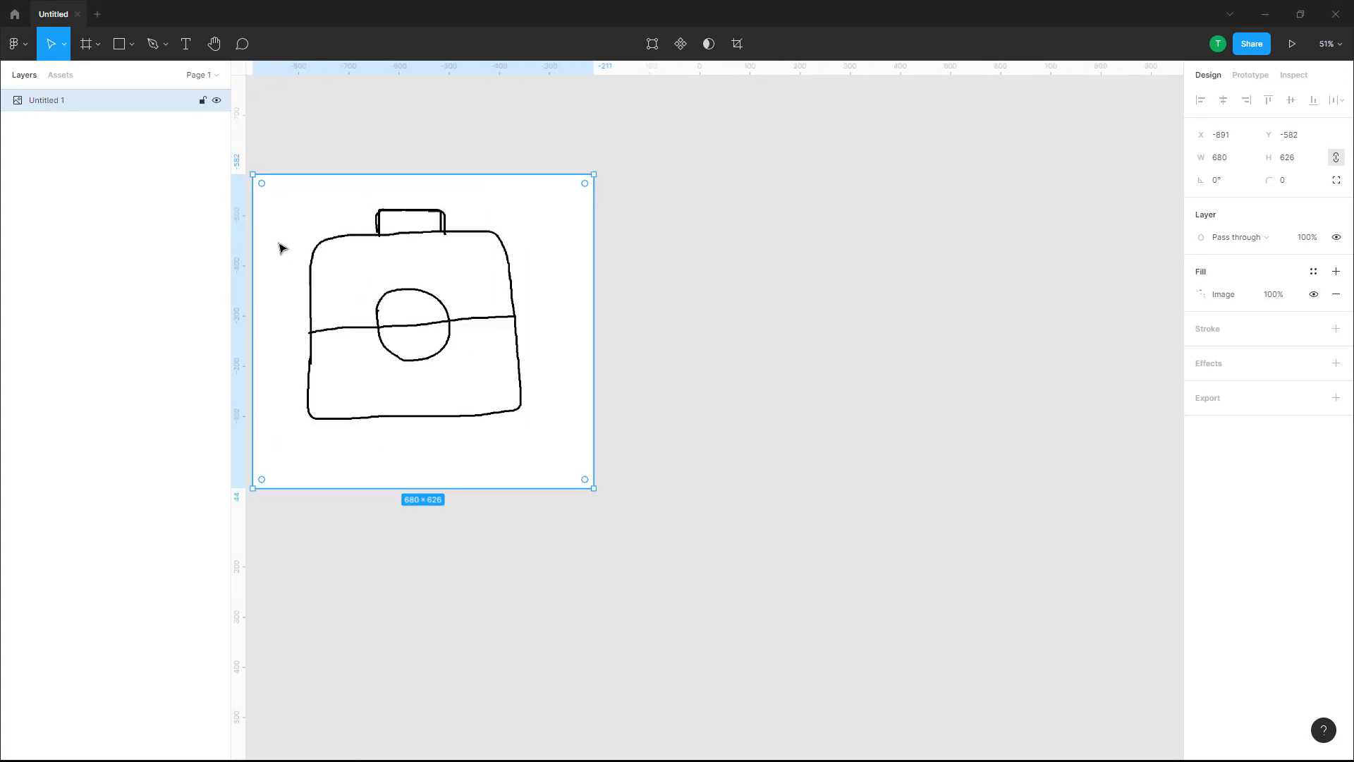
scroll(260, 241, down, 3)
scroll(281, 251, up, 3)
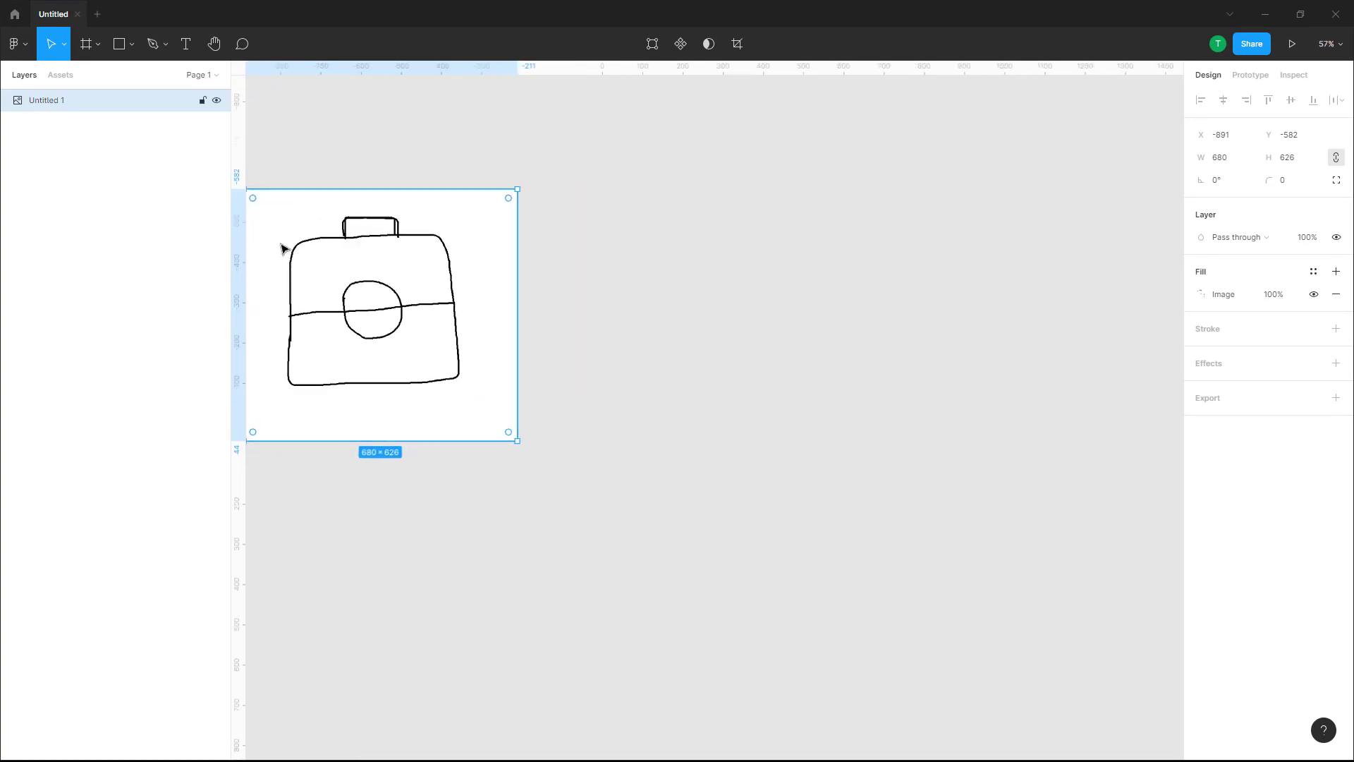
Step: Move the imported sketch to about X -905, Y -584 and lock its layer
drag(678, 387, 946, 412)
scroll(924, 357, up, 1)
drag(639, 338, 630, 337)
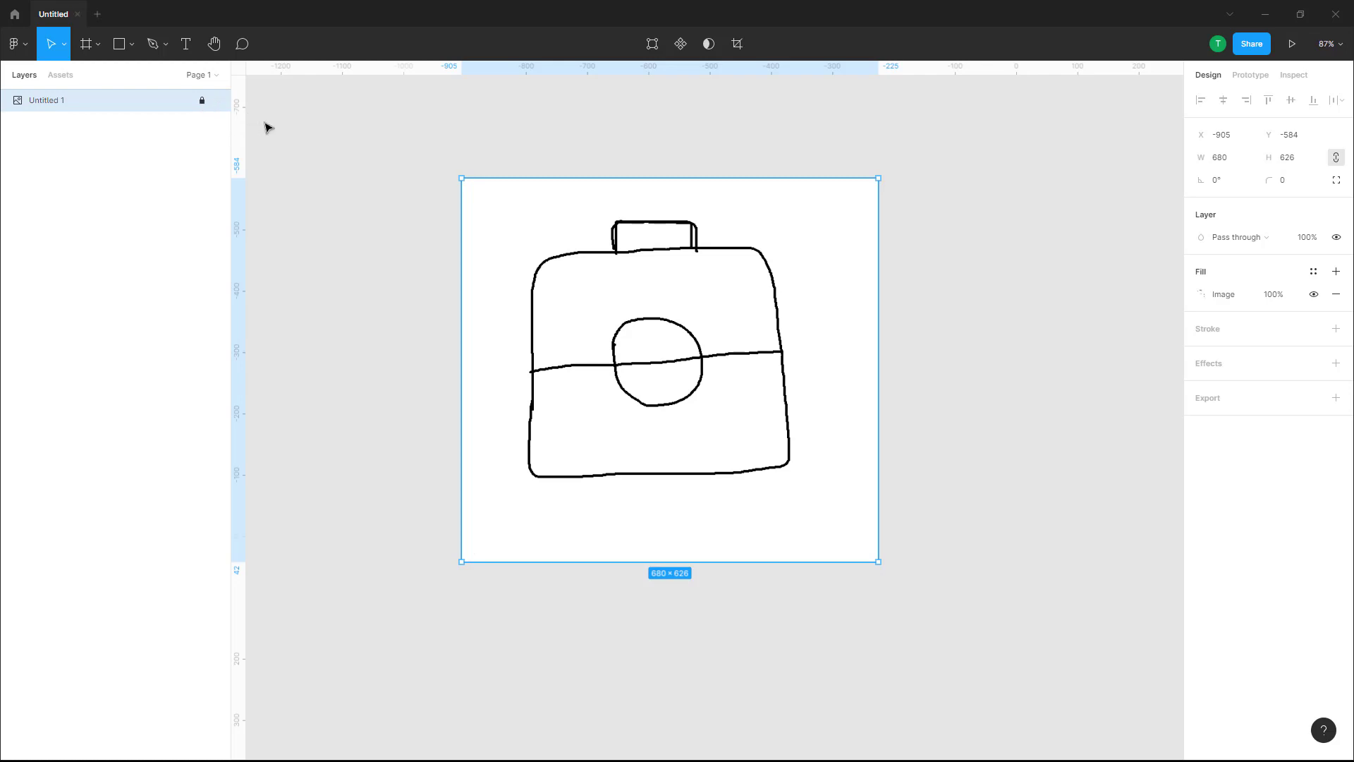
click(862, 382)
drag(768, 308, 636, 369)
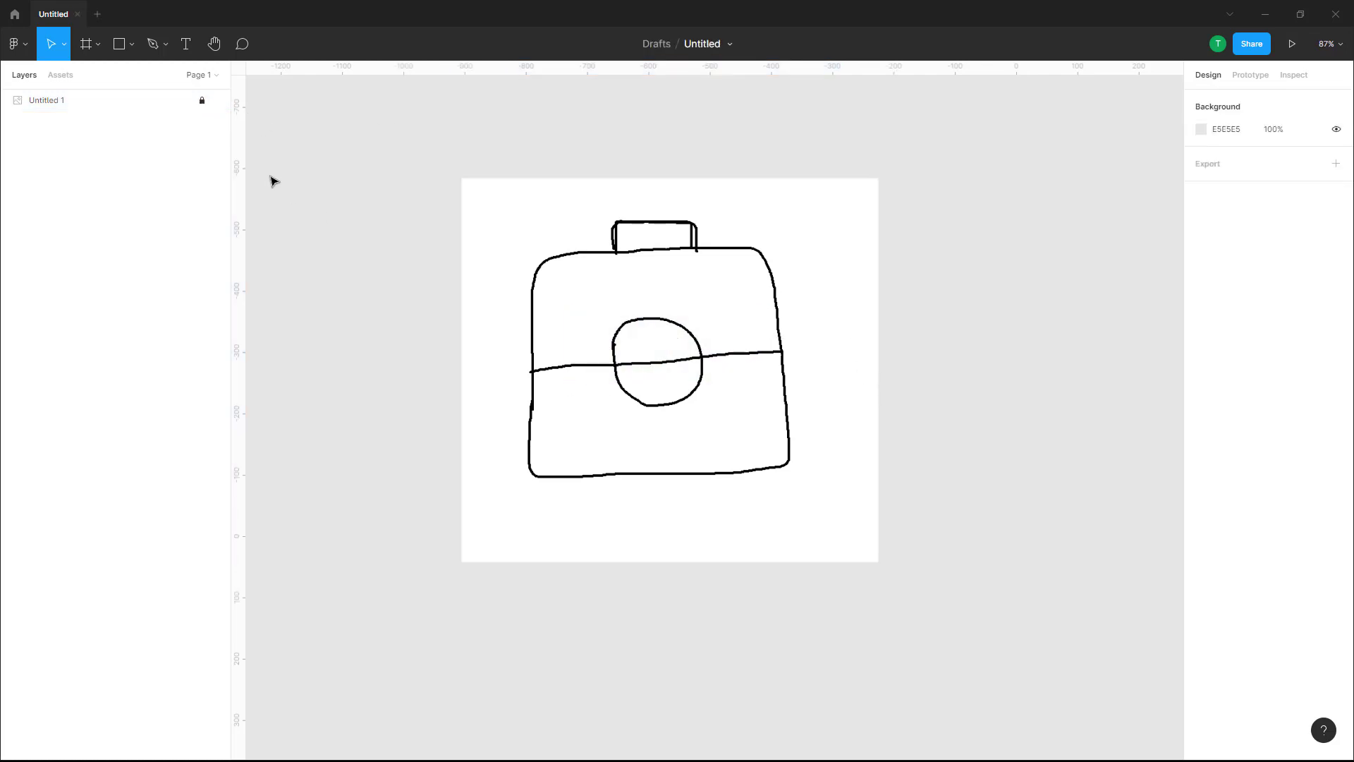
Step: Unlock the sketch layer and set the opacity of its image fill to 50%
click(205, 105)
click(825, 357)
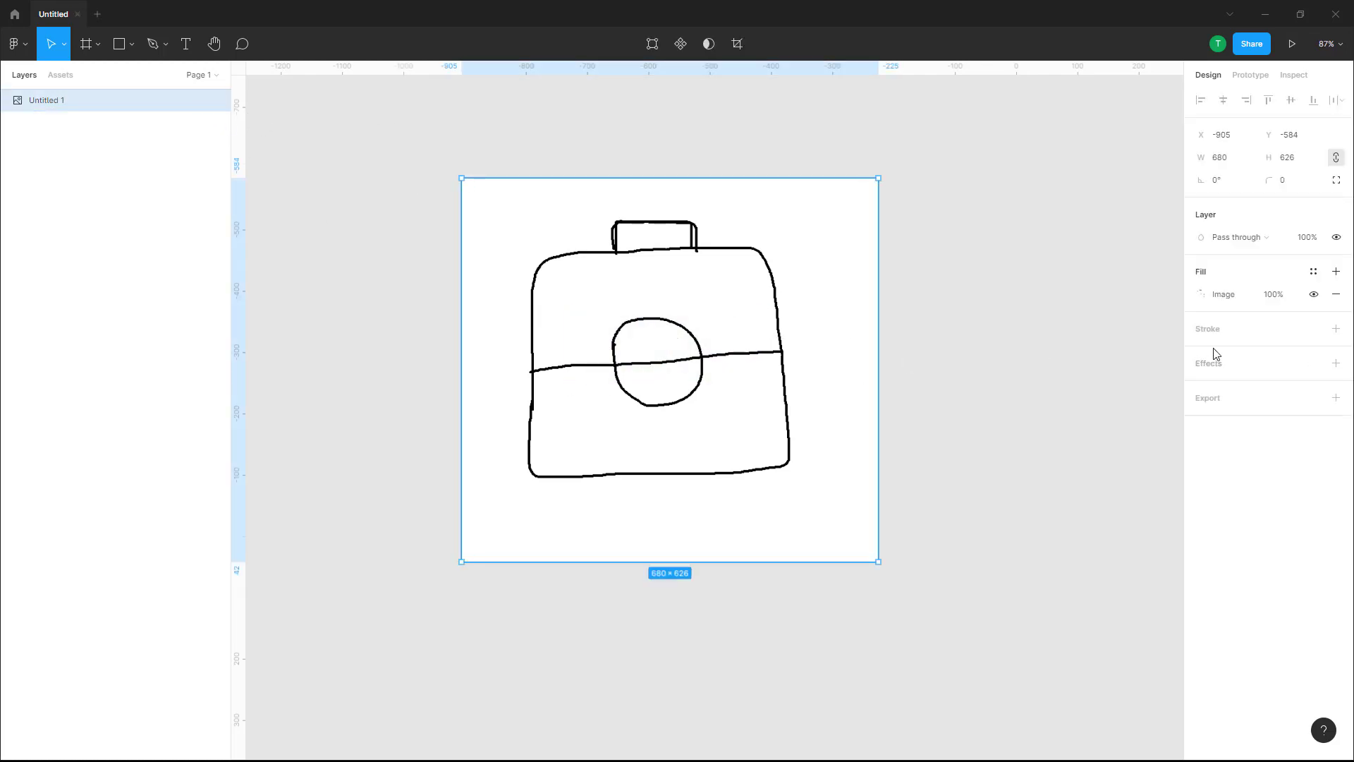
click(1224, 300)
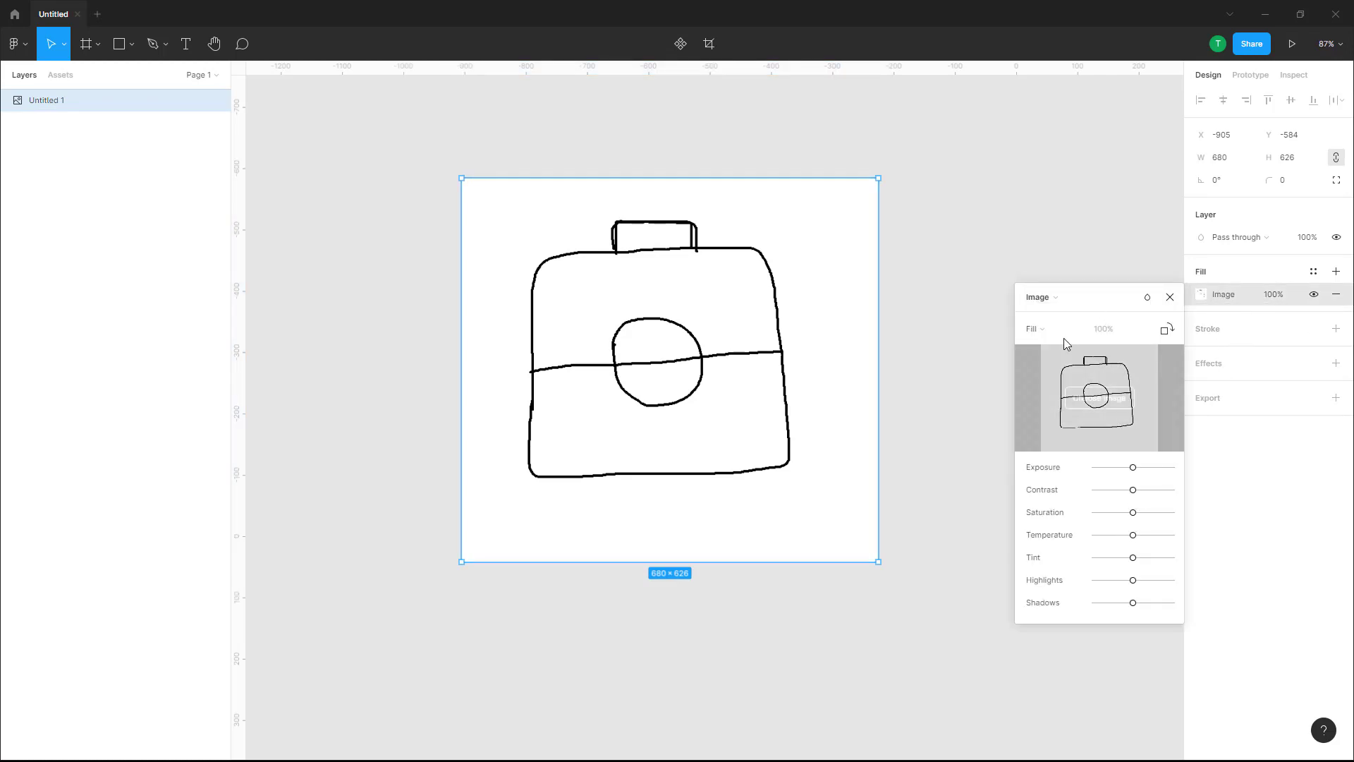
click(1276, 299)
click(1273, 296)
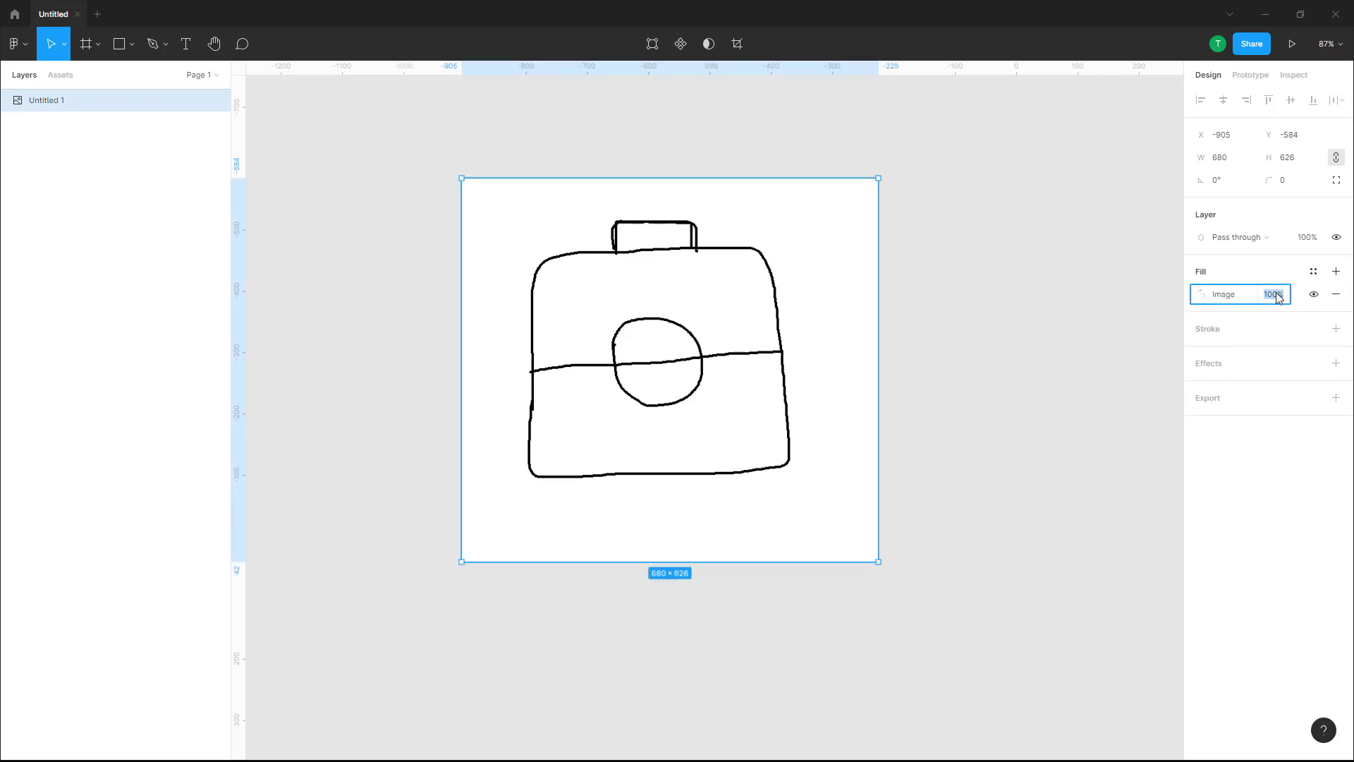
key(Return)
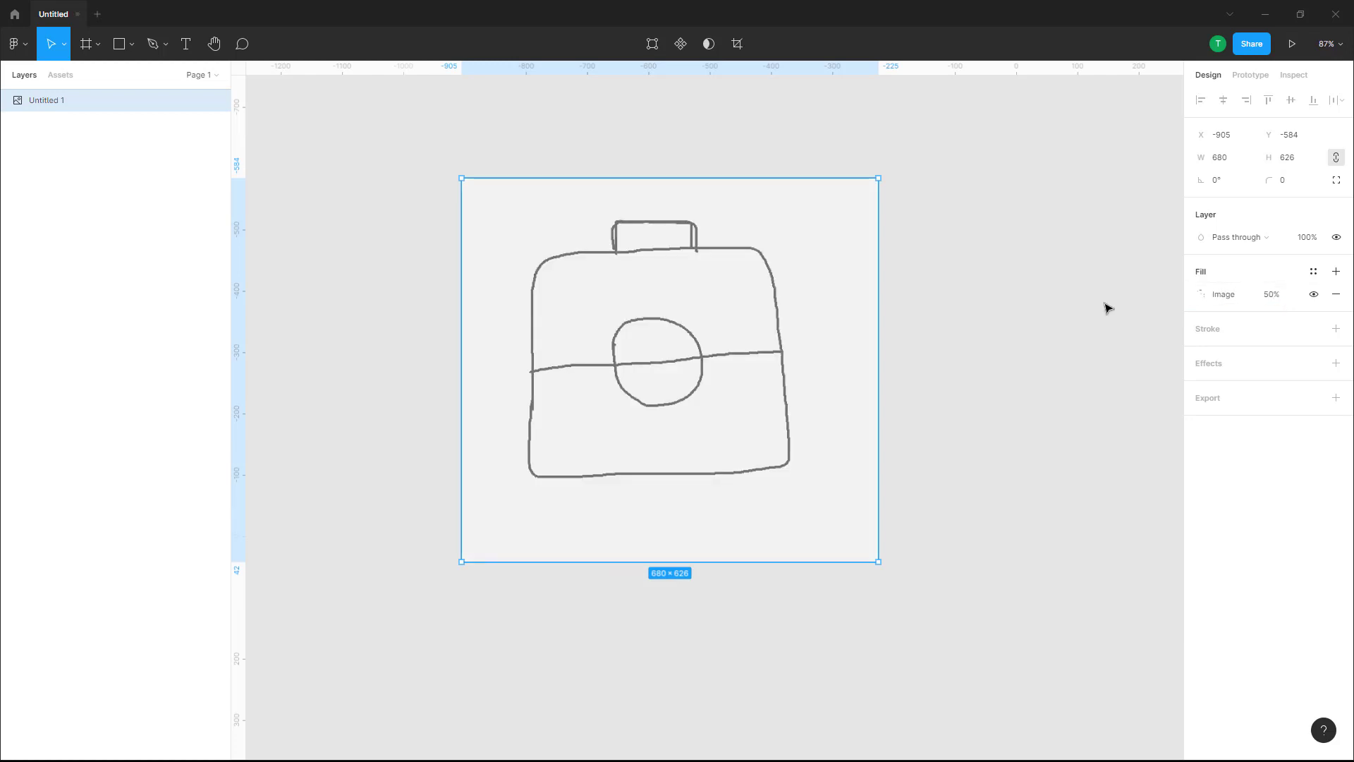
Step: Lock the faded sketch layer again
click(925, 227)
click(765, 246)
click(376, 115)
mouse_move(497, 313)
mouse_down()
mouse_move(671, 334)
mouse_move(659, 336)
mouse_up()
scroll(659, 336, up, 5)
scroll(671, 336, up, 3)
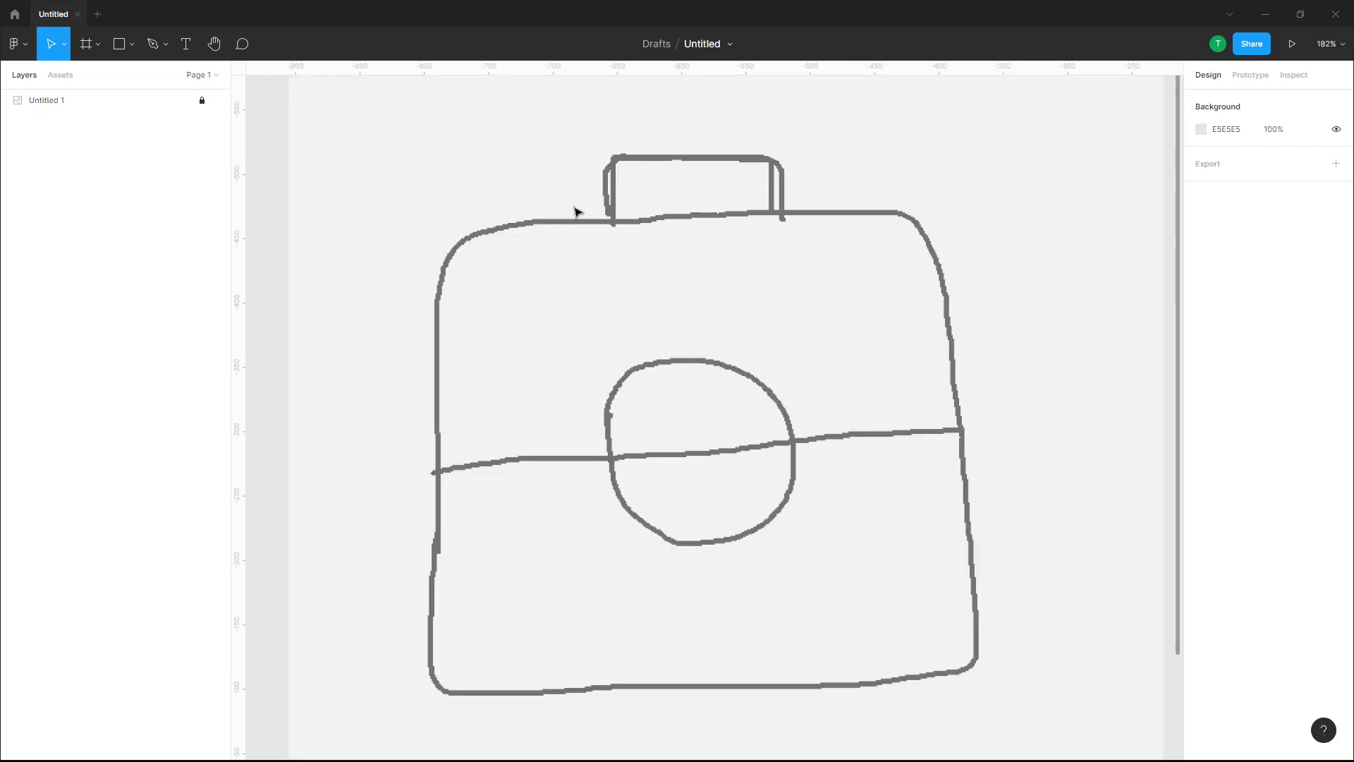
scroll(574, 212, down, 1)
scroll(583, 315, up, 1)
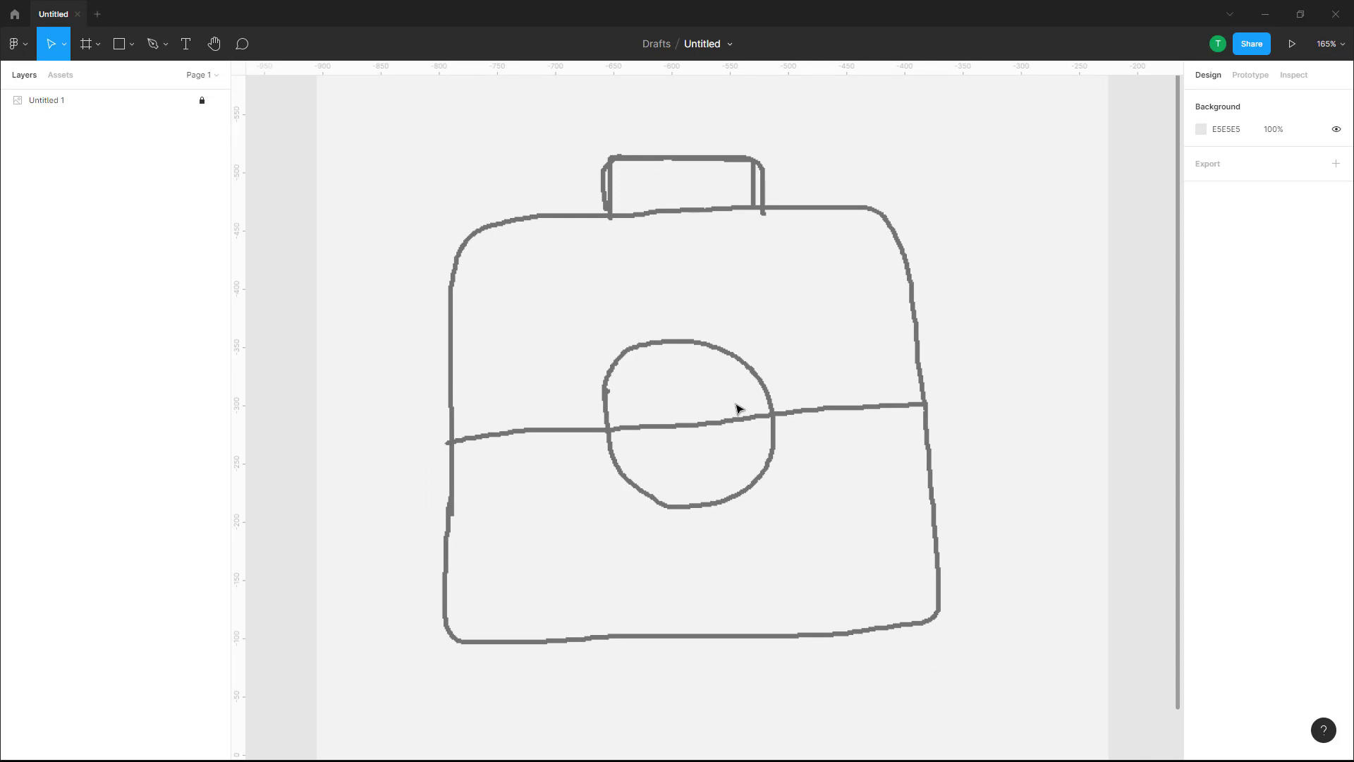
Step: Draw a frame of about 680 × 630 that covers the sketch image
scroll(705, 363, down, 3)
scroll(700, 358, up, 3)
scroll(354, 234, down, 3)
click(86, 44)
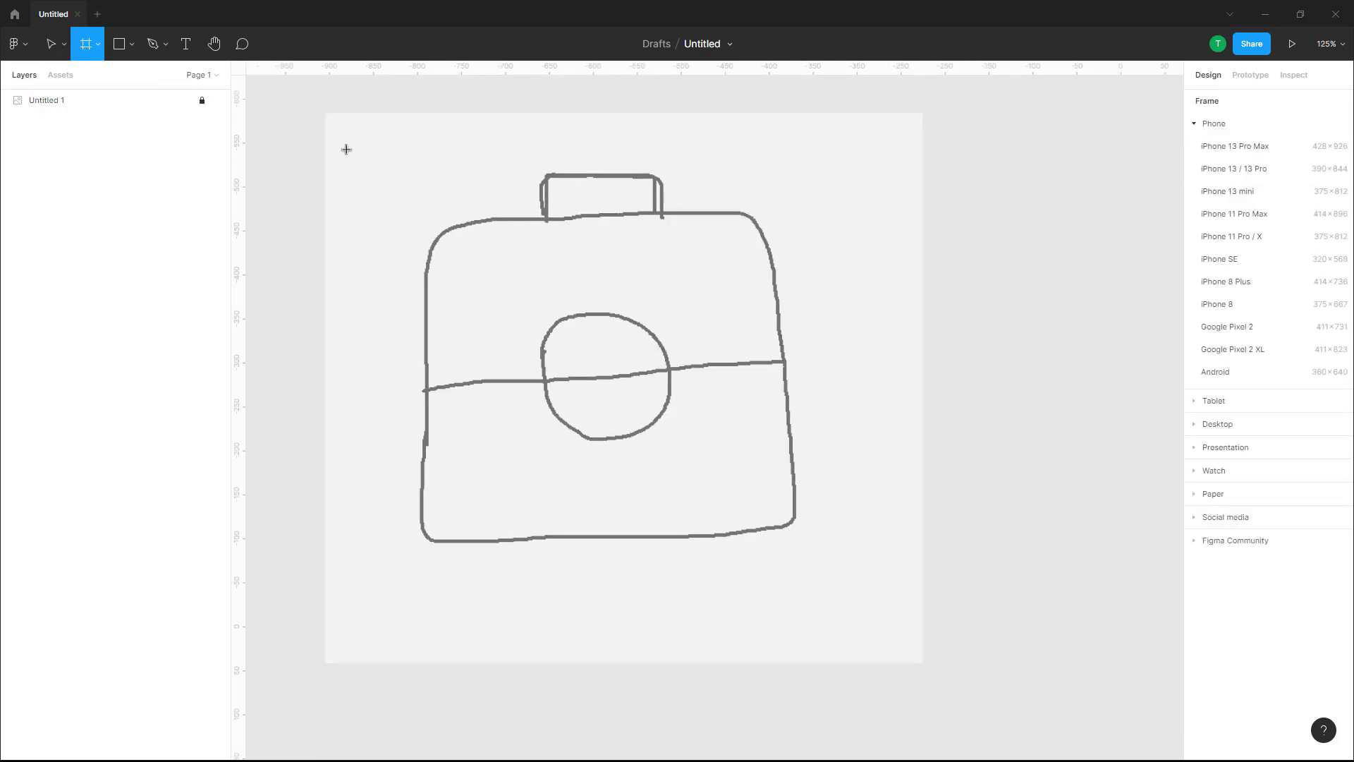
drag(324, 110, 922, 666)
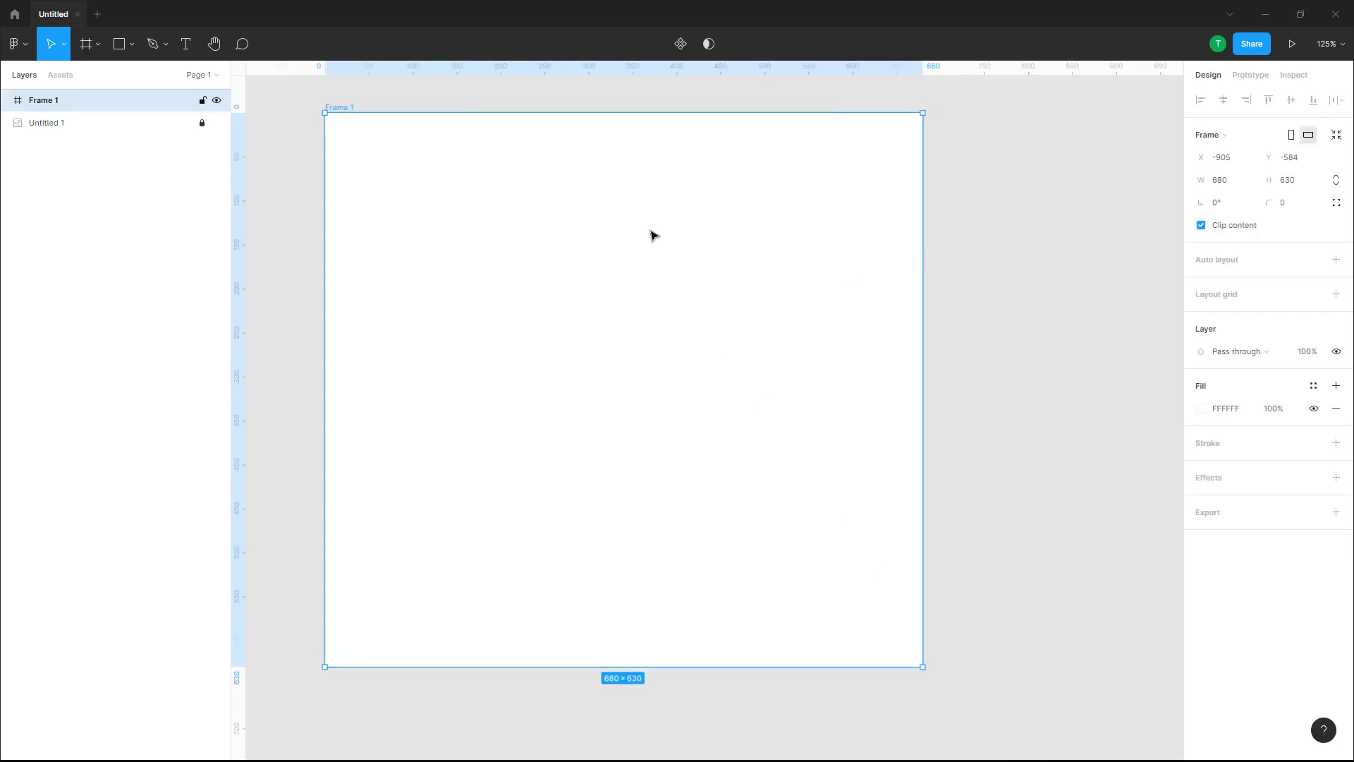
Step: Send the new frame to the back so that it lies behind the sketch
right_click(532, 220)
click(474, 275)
right_click(653, 210)
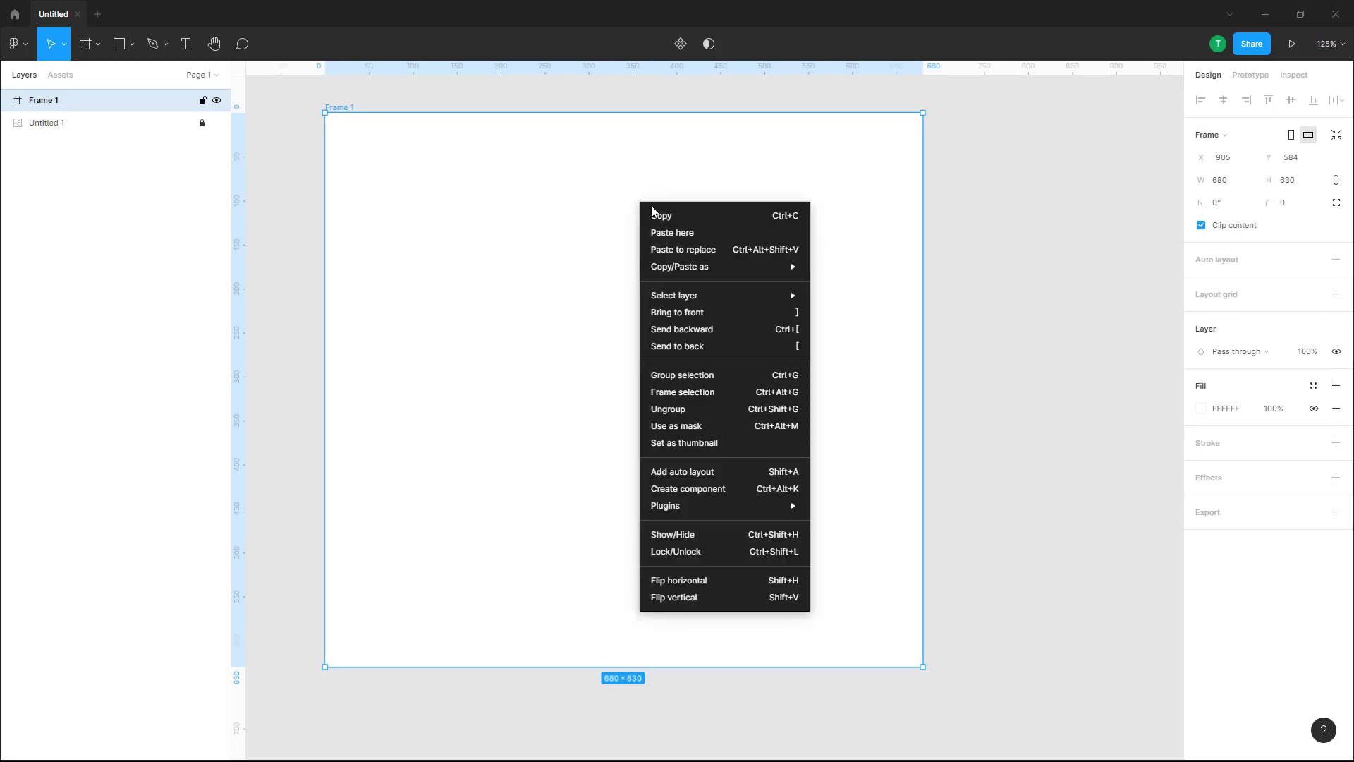
click(703, 344)
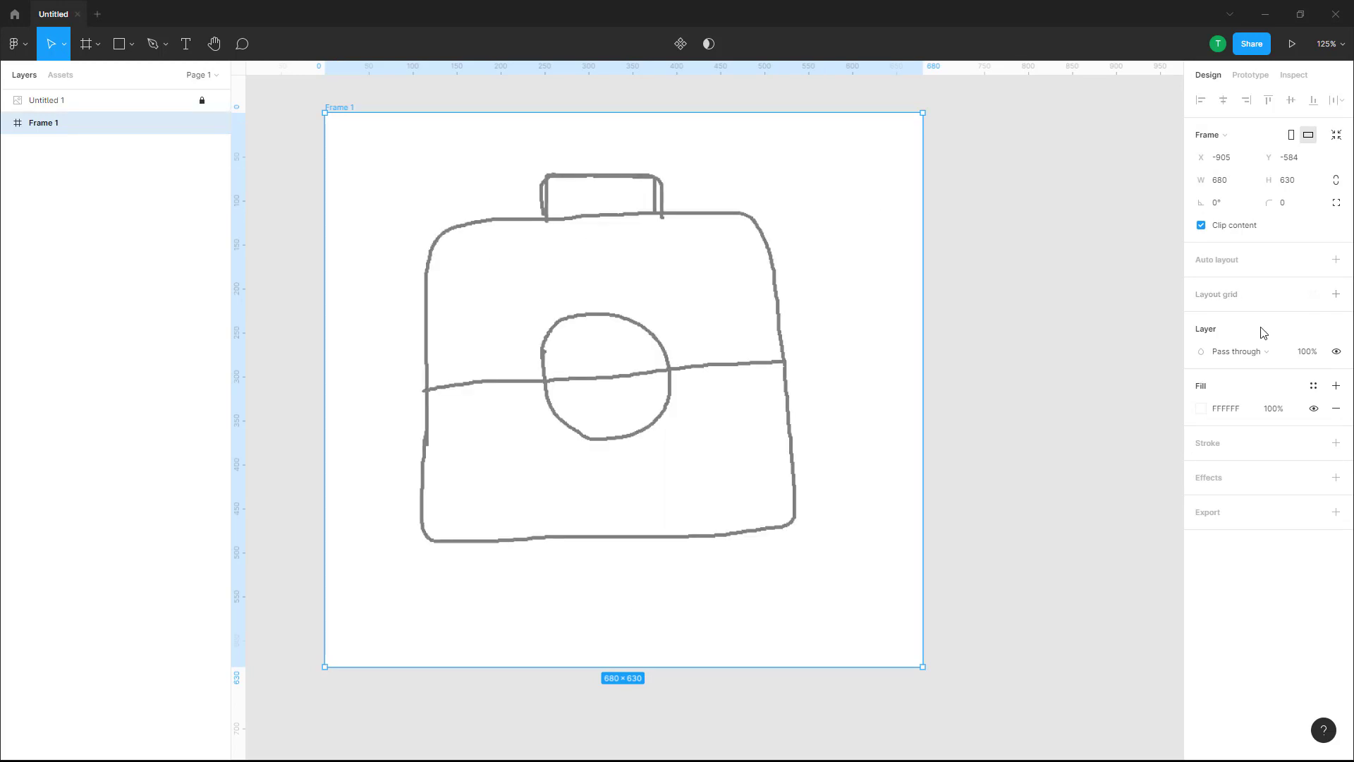
Step: Add a layout grid to the frame with a size of 50 and the colour black (000000)
click(1312, 295)
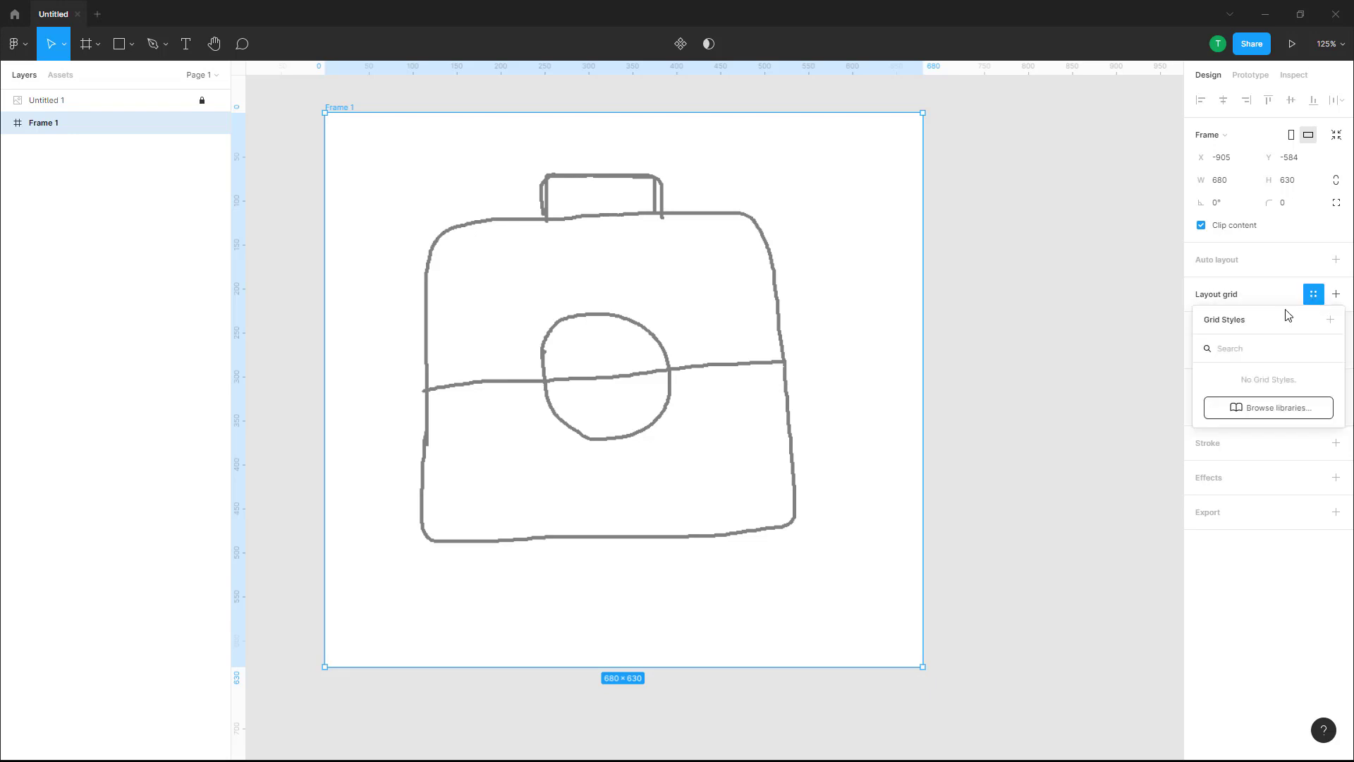
click(1313, 294)
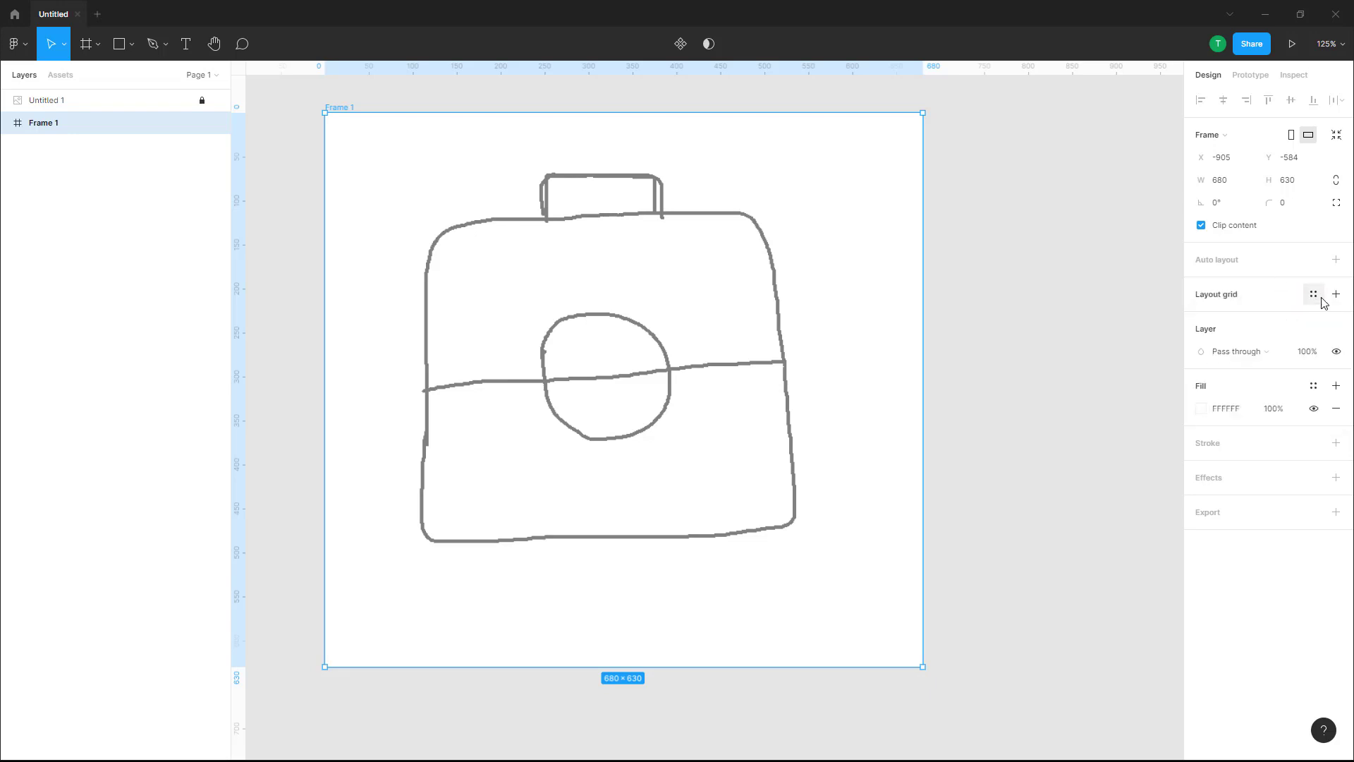
click(1336, 294)
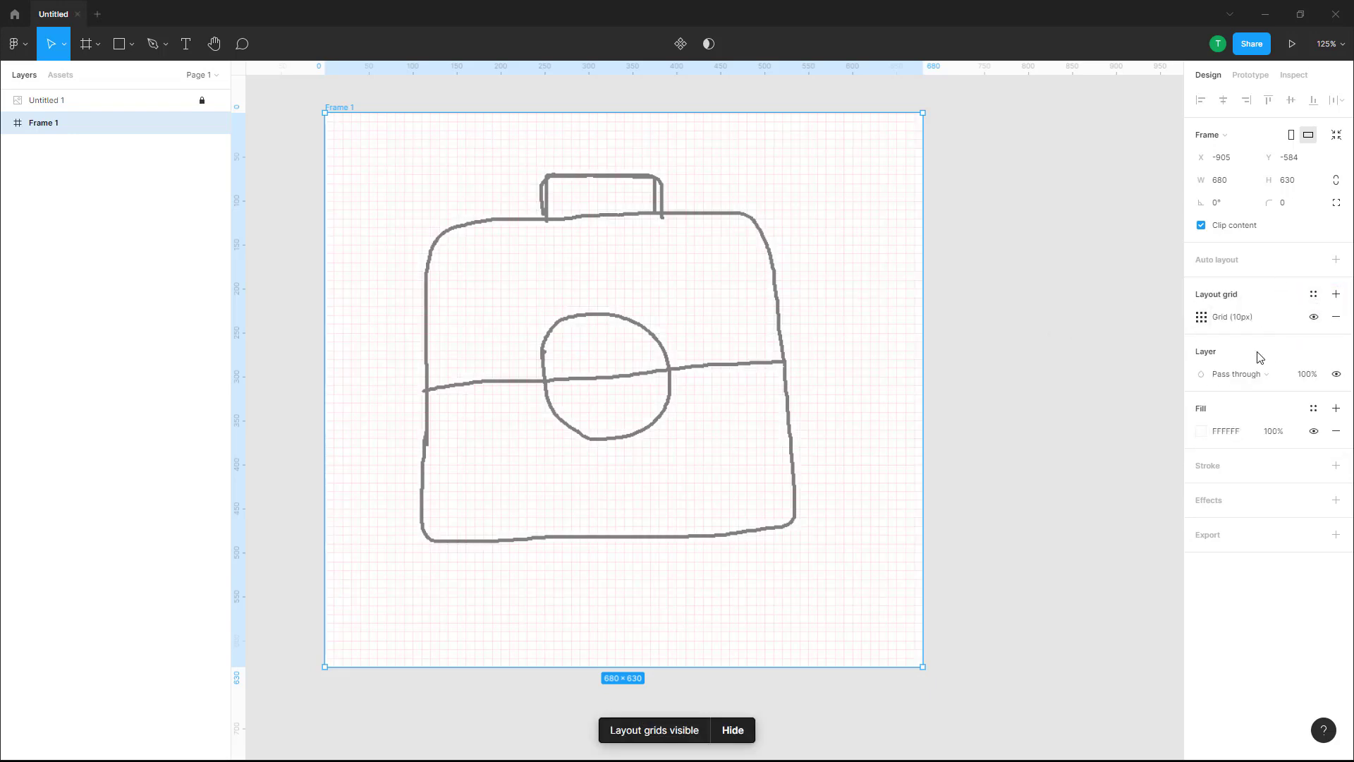
click(1206, 321)
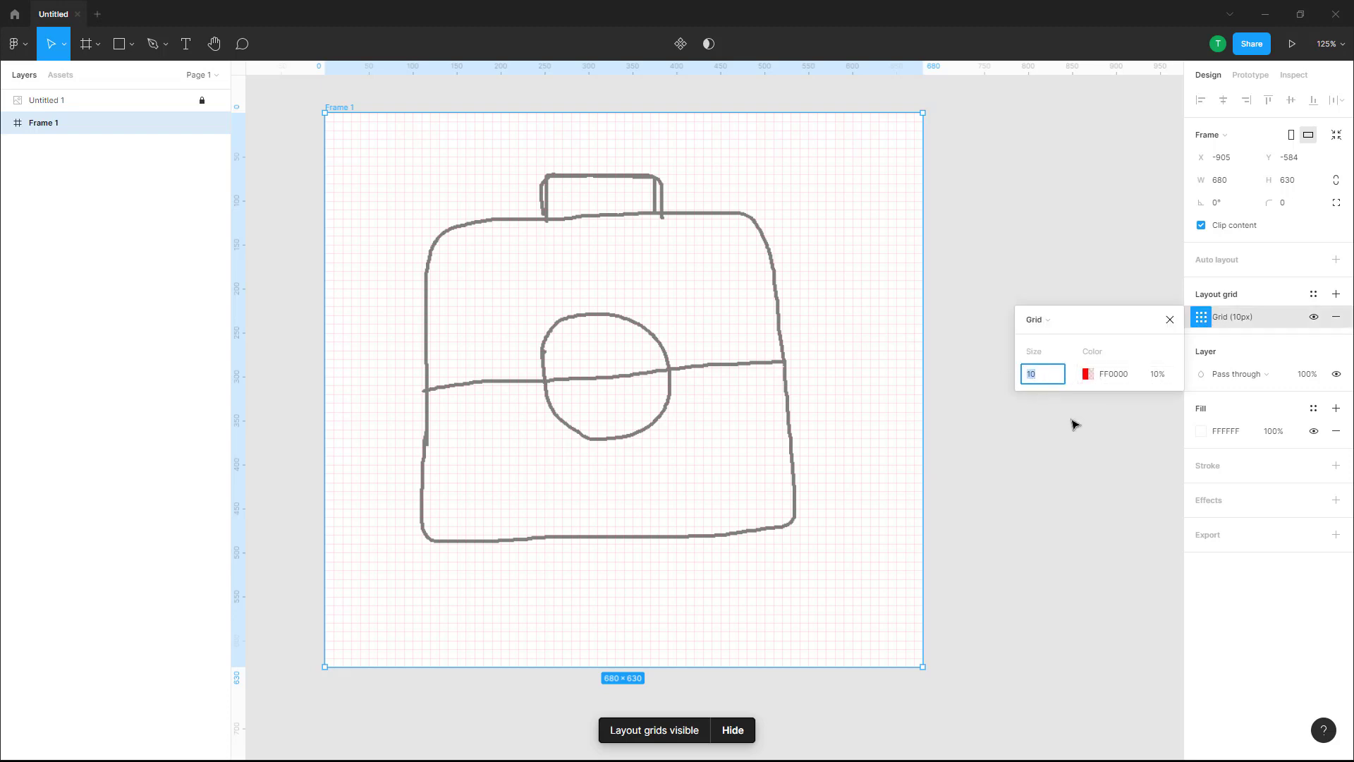
key(Return)
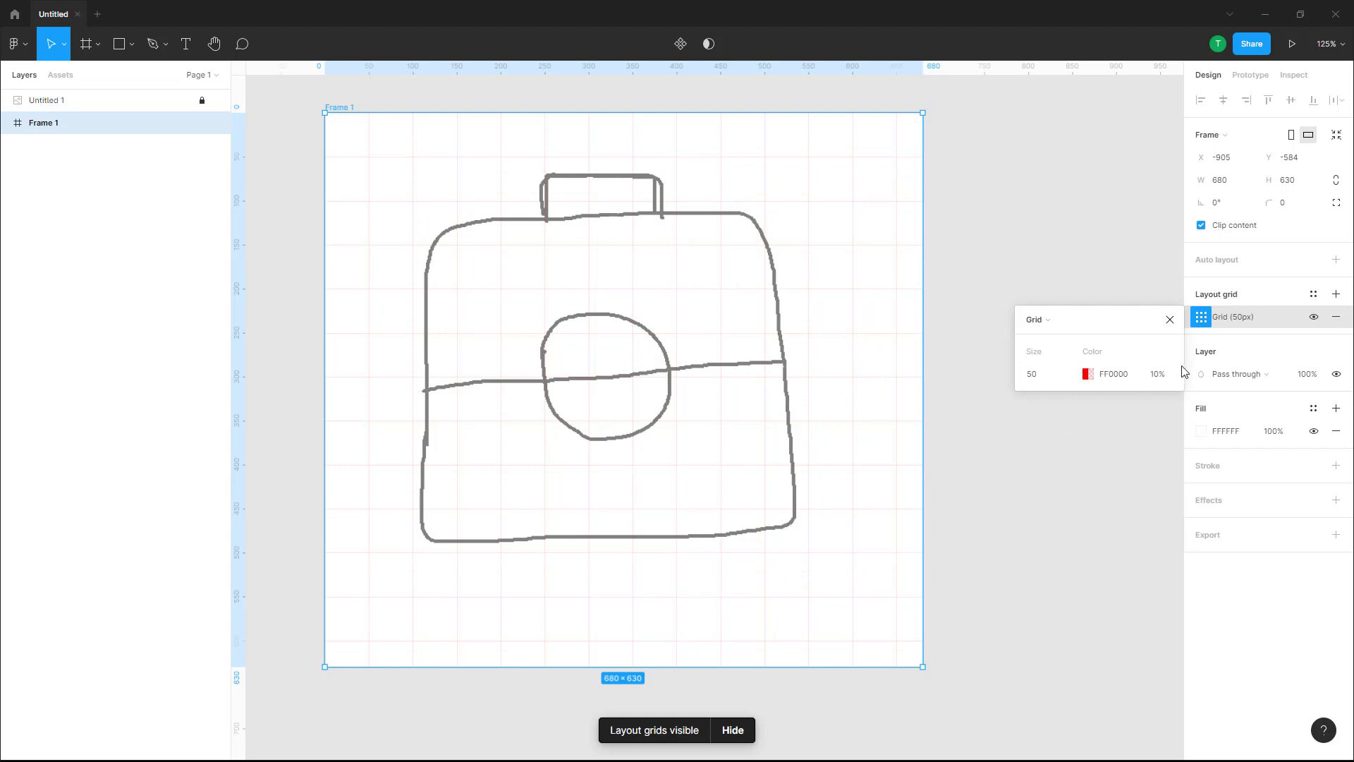
click(1089, 376)
drag(978, 427, 835, 597)
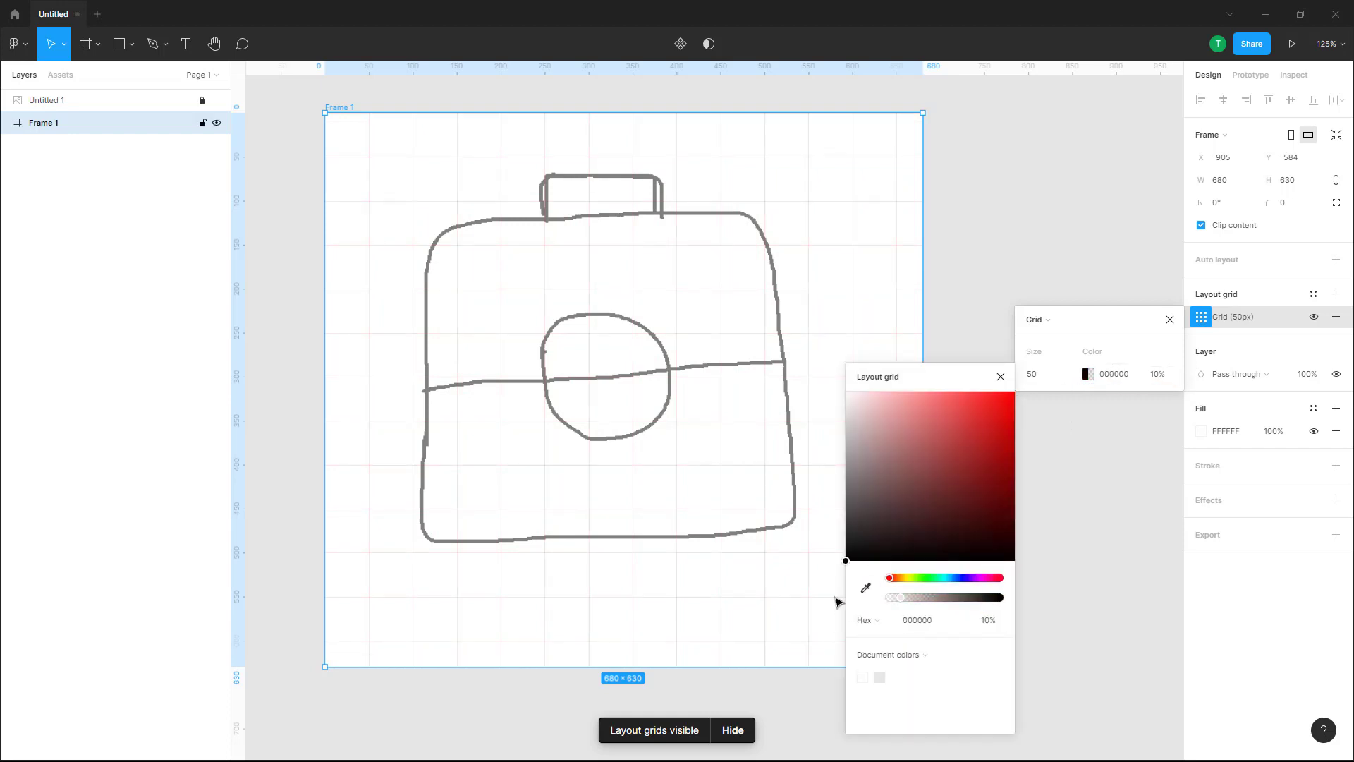
click(992, 237)
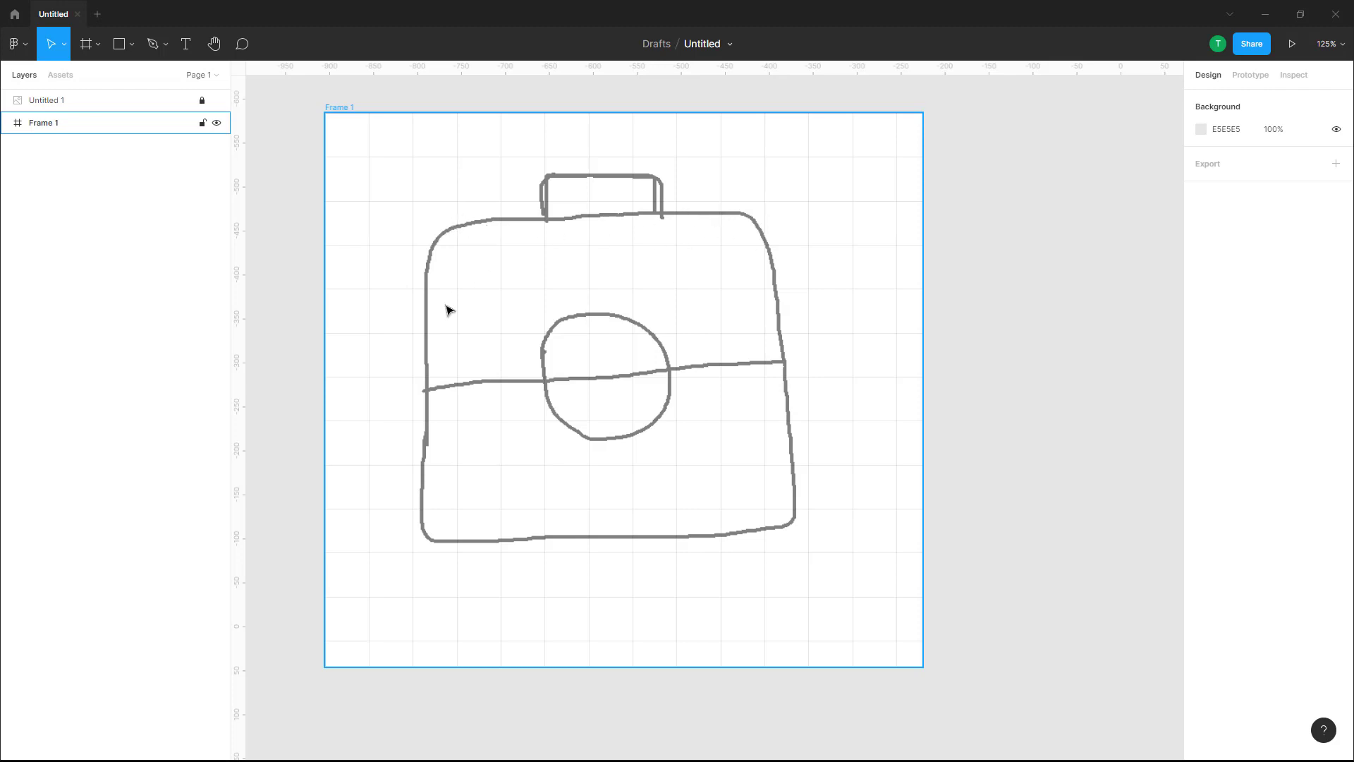
Step: Unlock the sketch, enlarge it to about 719 × 662 while fitting the drawing to the frame's grid, and lock it again
click(64, 105)
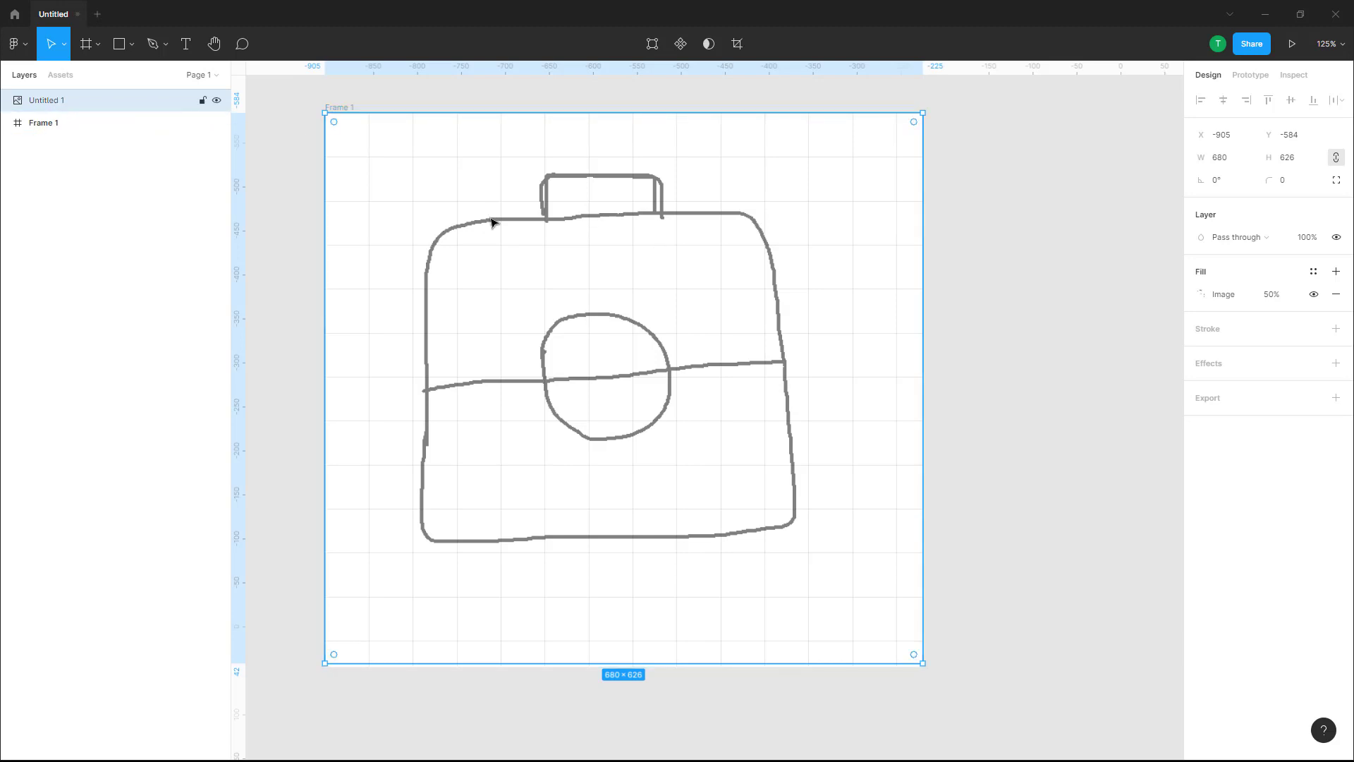
mouse_move(619, 249)
mouse_down()
mouse_move(613, 277)
mouse_move(618, 251)
mouse_up()
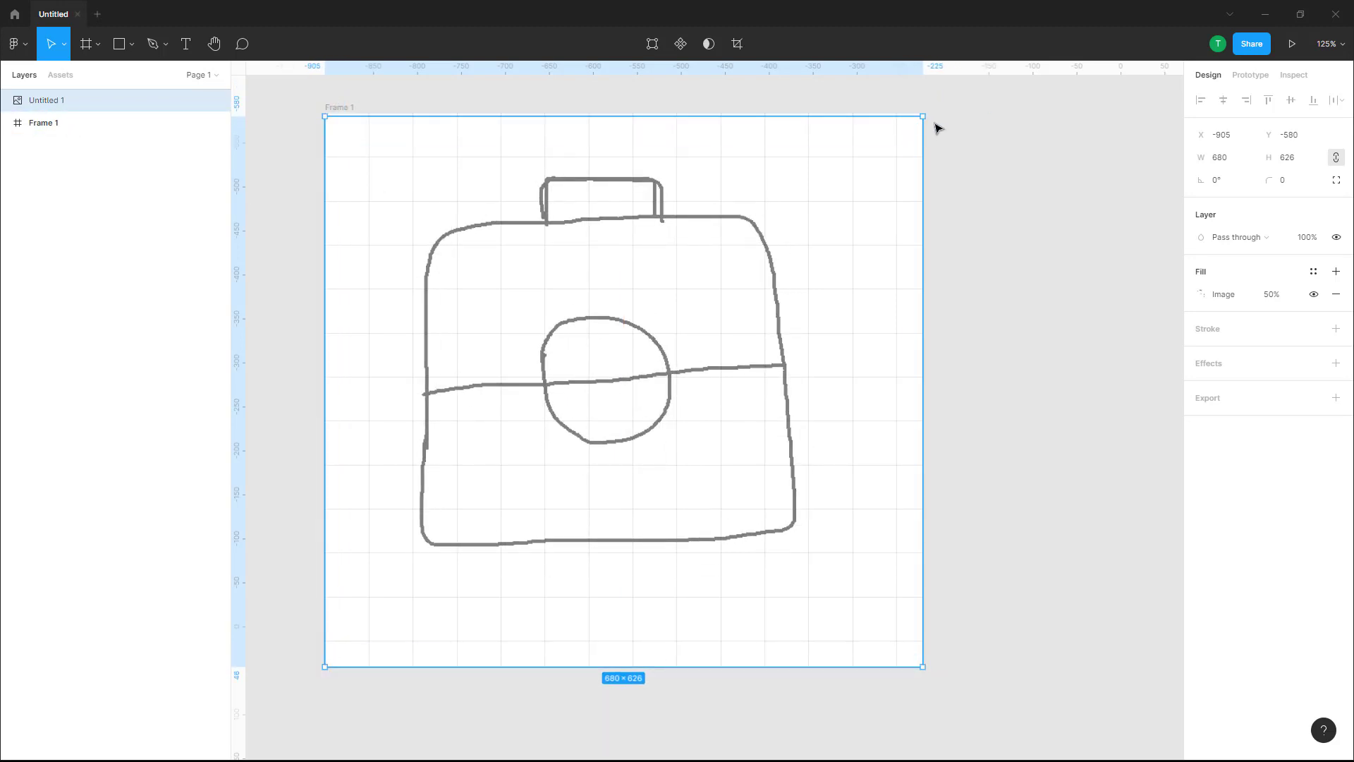
drag(920, 114, 956, 88)
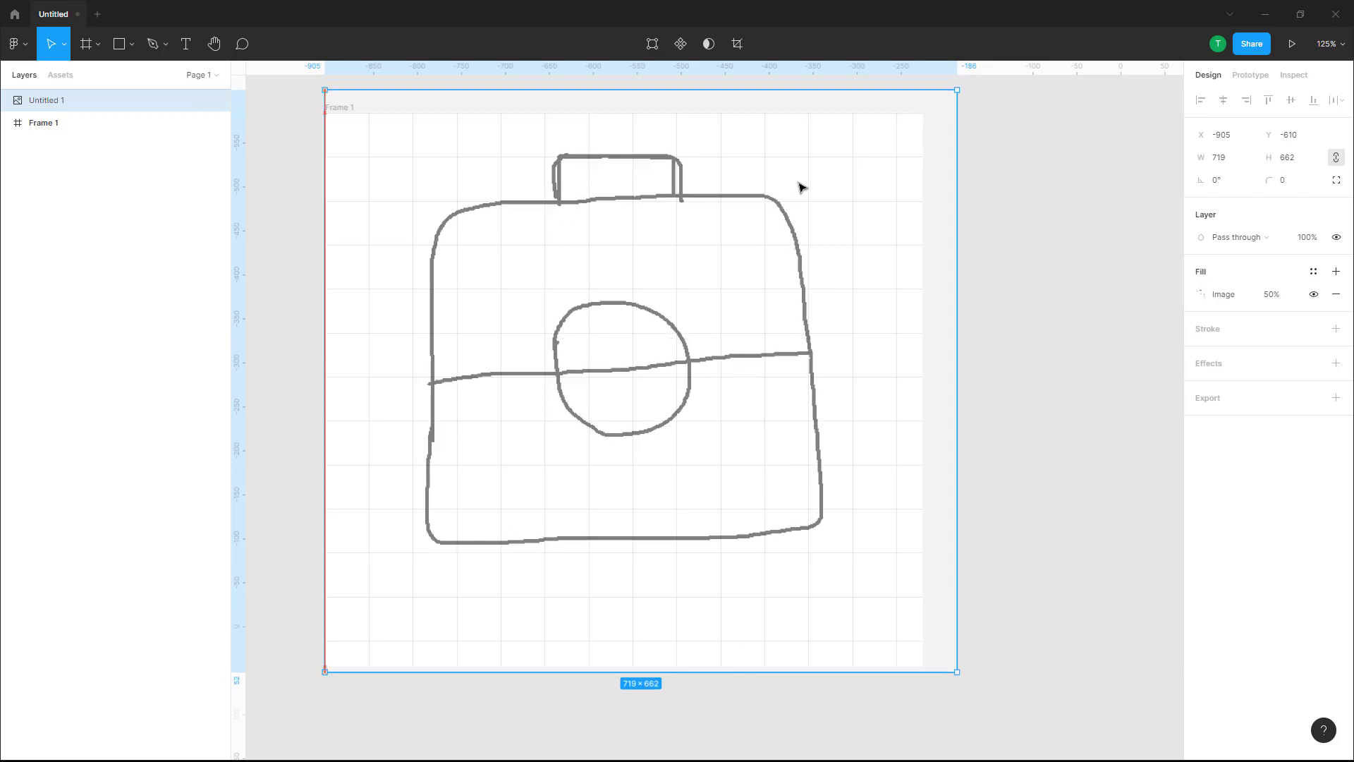
drag(801, 187, 785, 189)
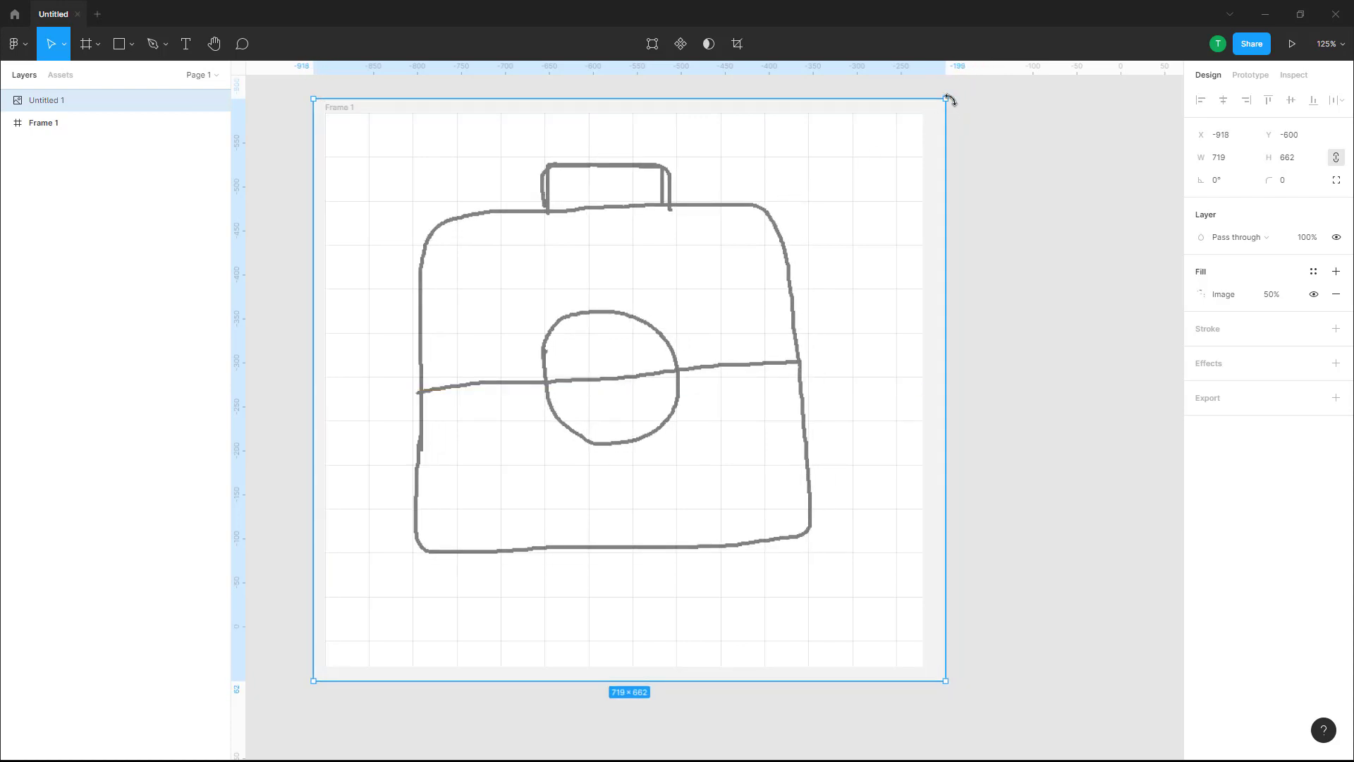
mouse_move(948, 98)
mouse_down()
mouse_move(931, 105)
mouse_move(945, 103)
mouse_up()
click(1024, 209)
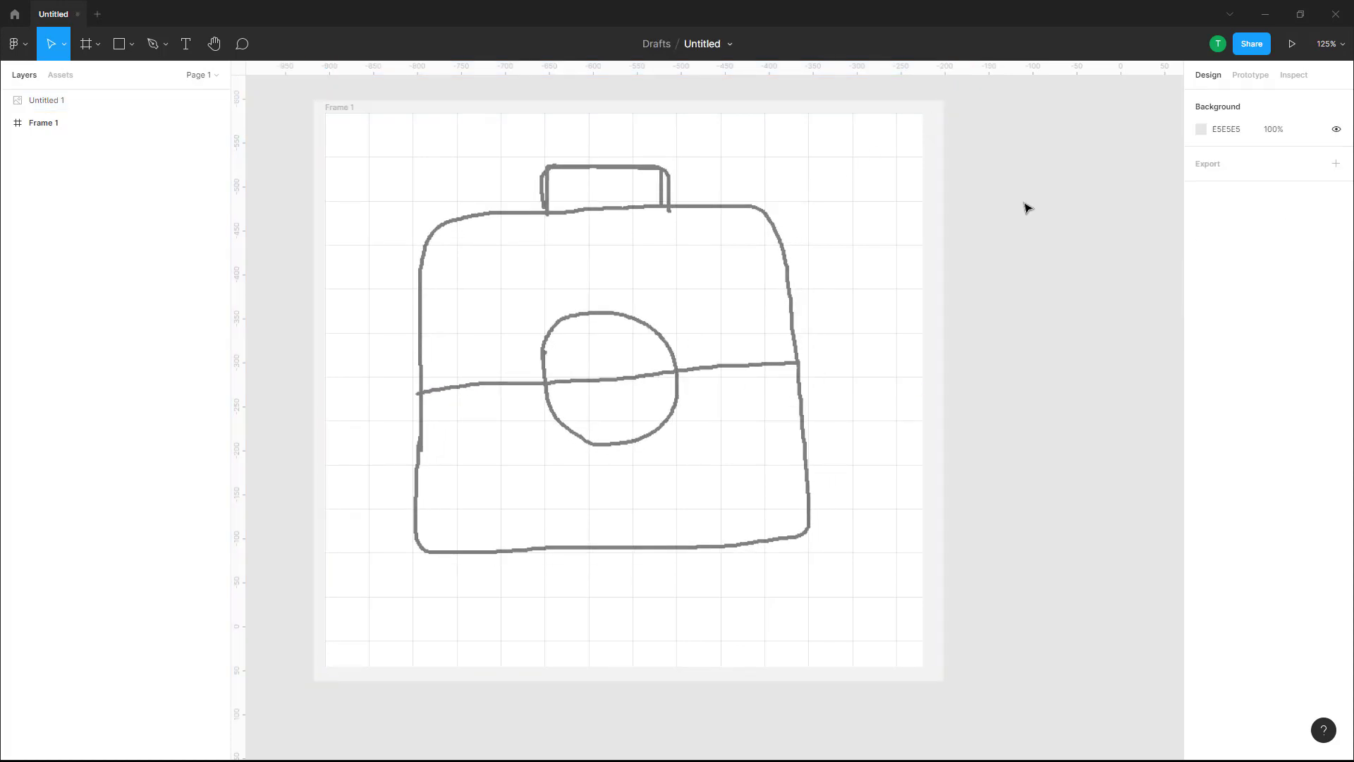
click(203, 100)
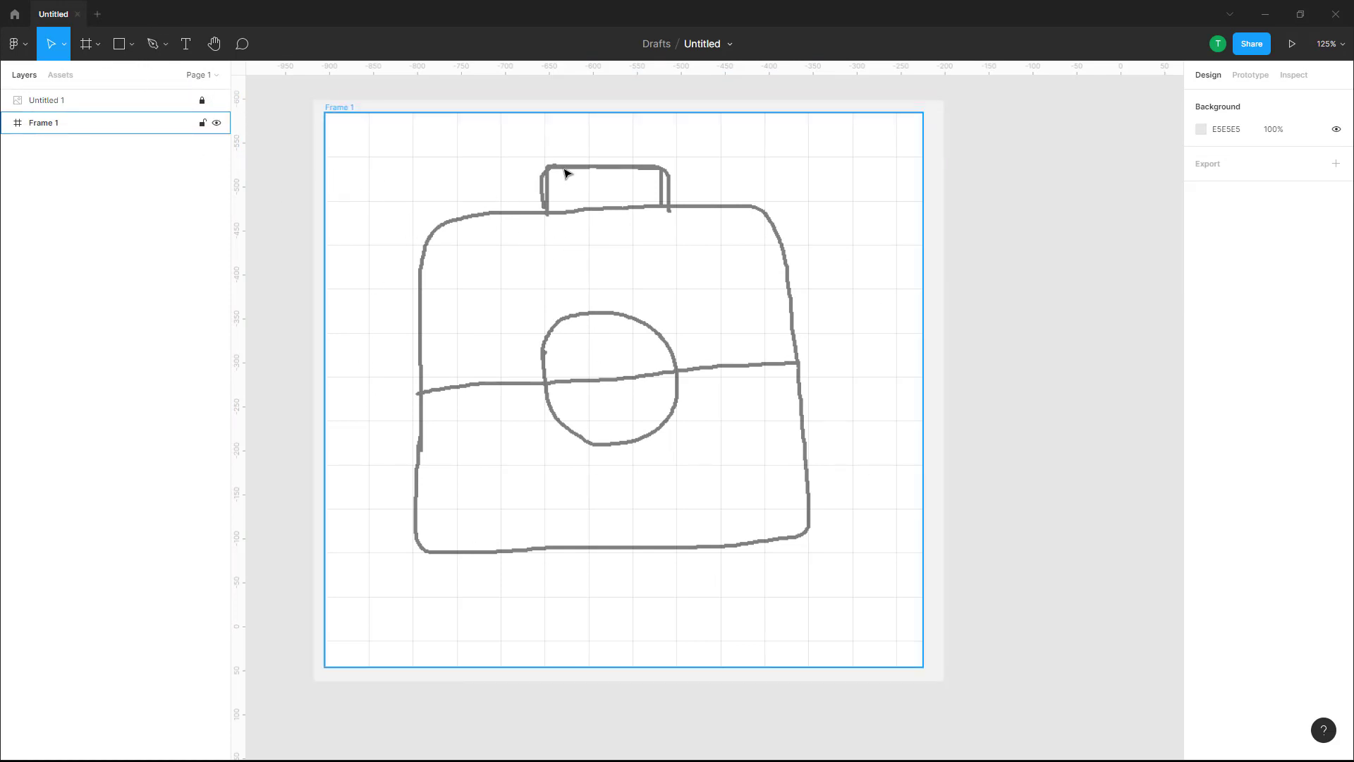
Step: Draw a 450 × 400 rectangle at X 100, Y 100 over the sketched body and round its corners to 45
click(120, 44)
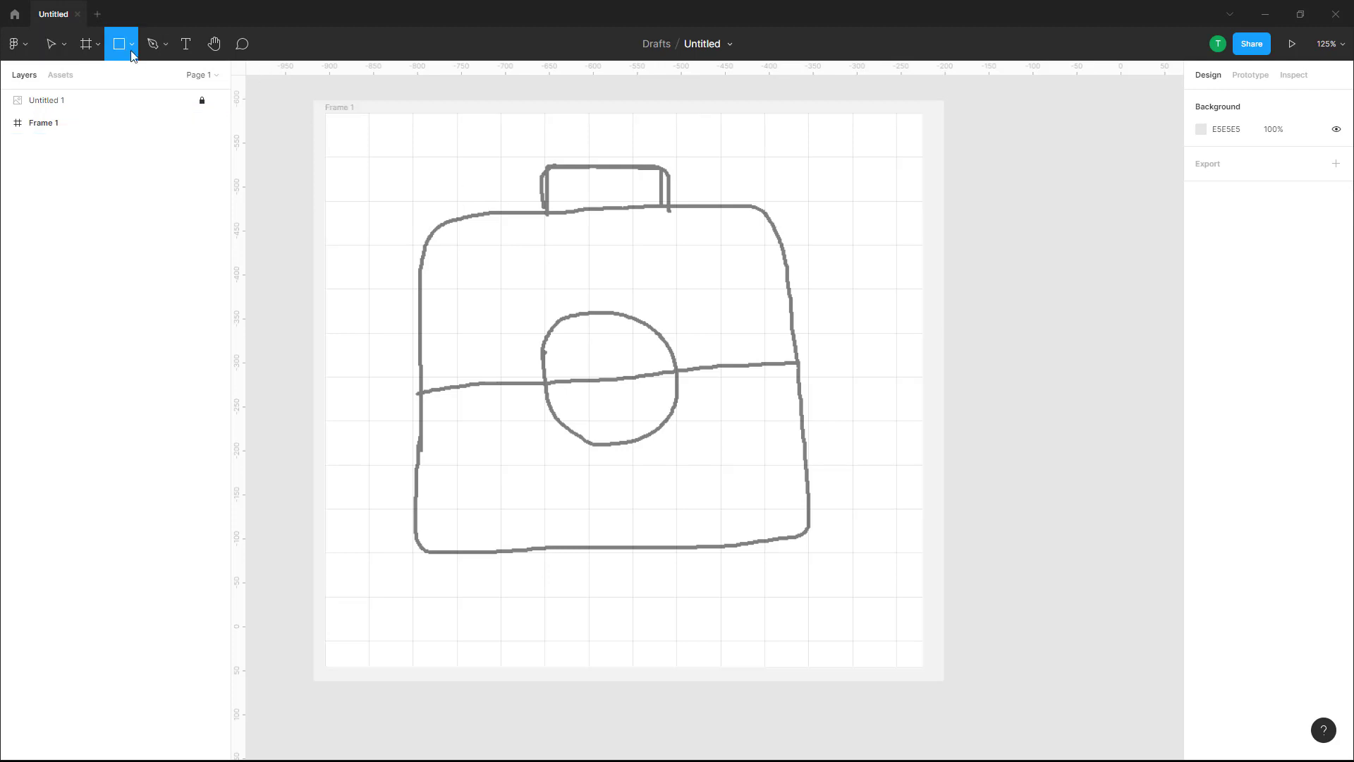
drag(413, 204, 632, 379)
mouse_move(619, 254)
mouse_down()
mouse_move(641, 261)
mouse_move(618, 254)
mouse_up()
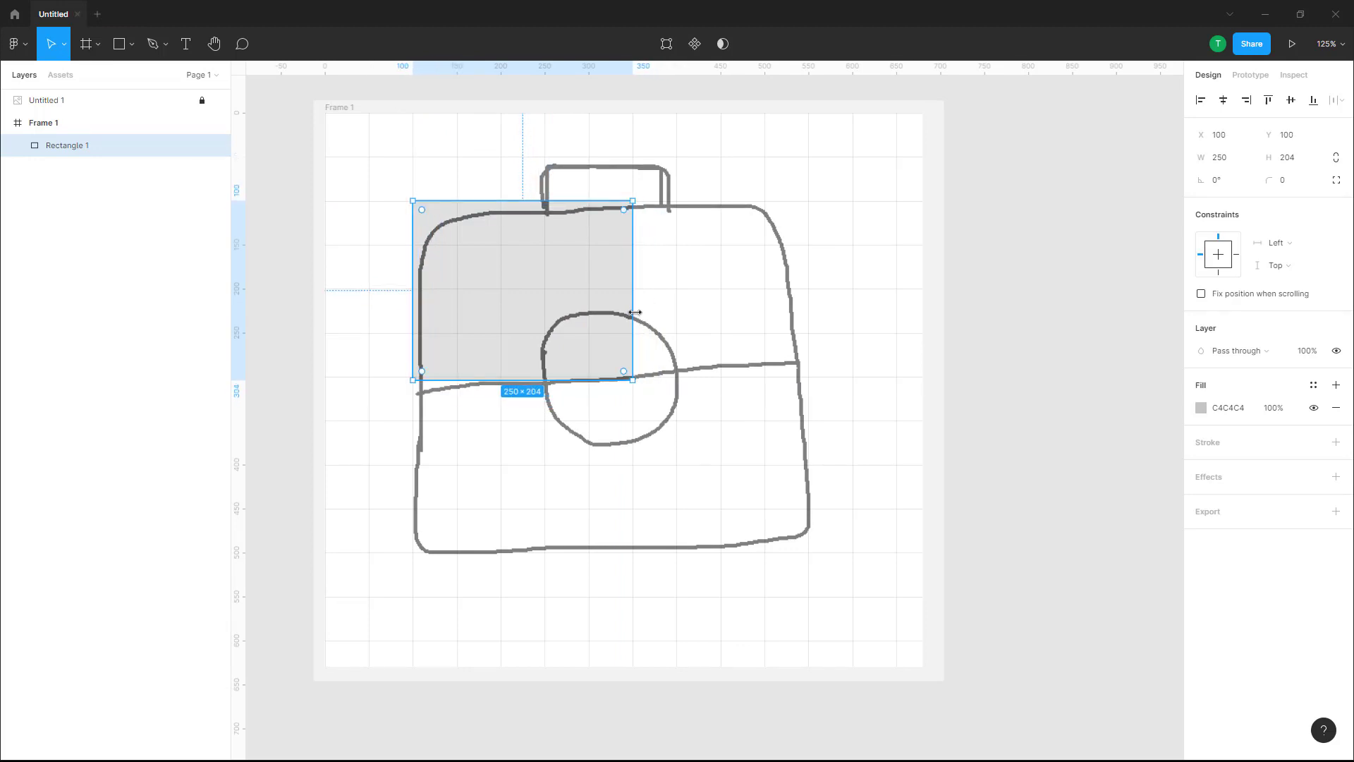
drag(632, 312, 808, 321)
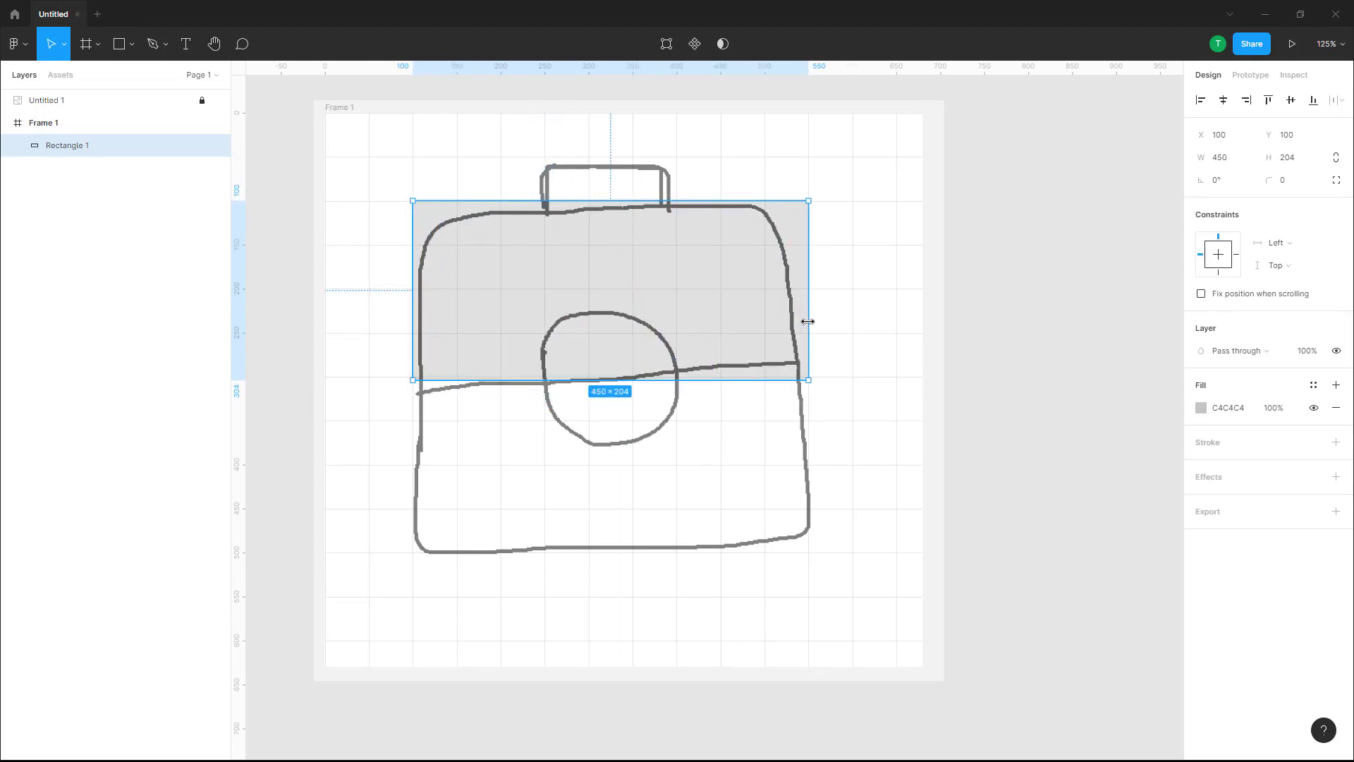
drag(614, 380, 610, 553)
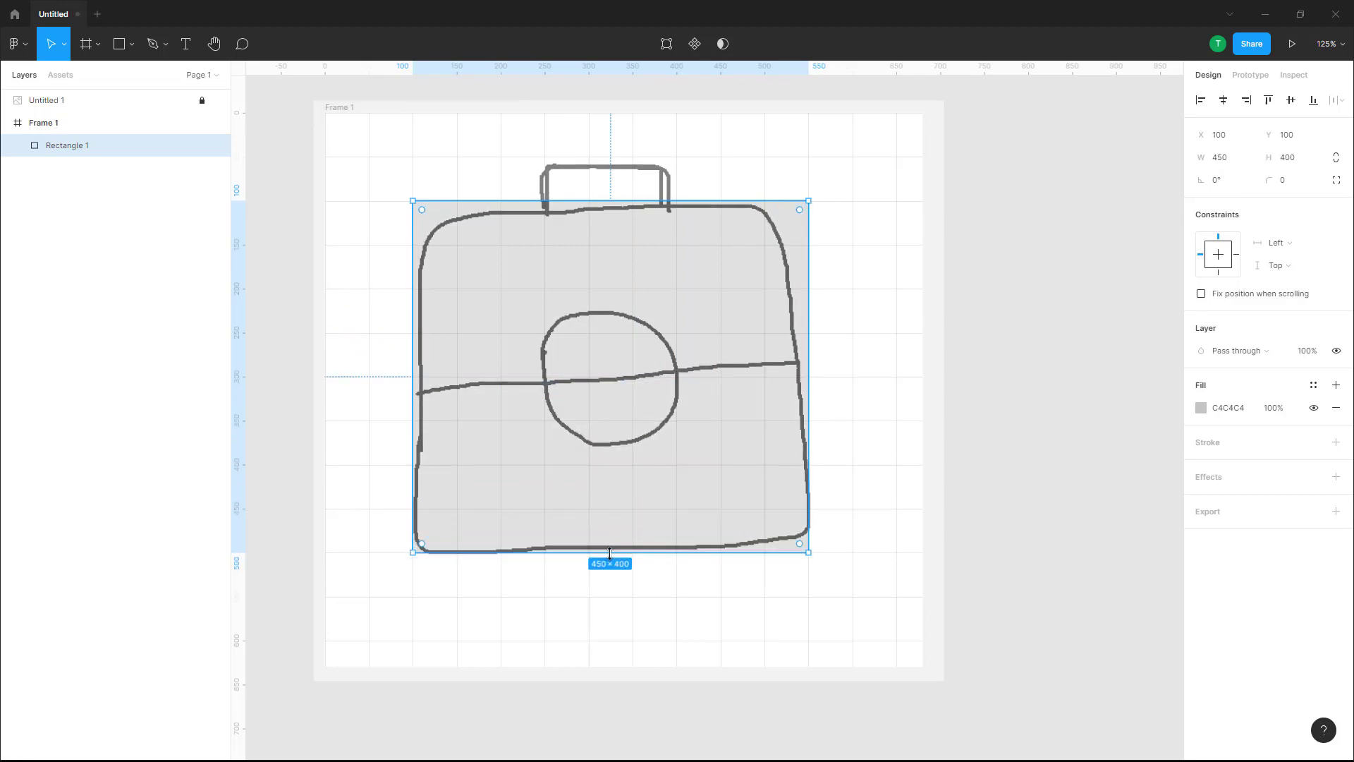
drag(422, 210, 456, 241)
click(978, 296)
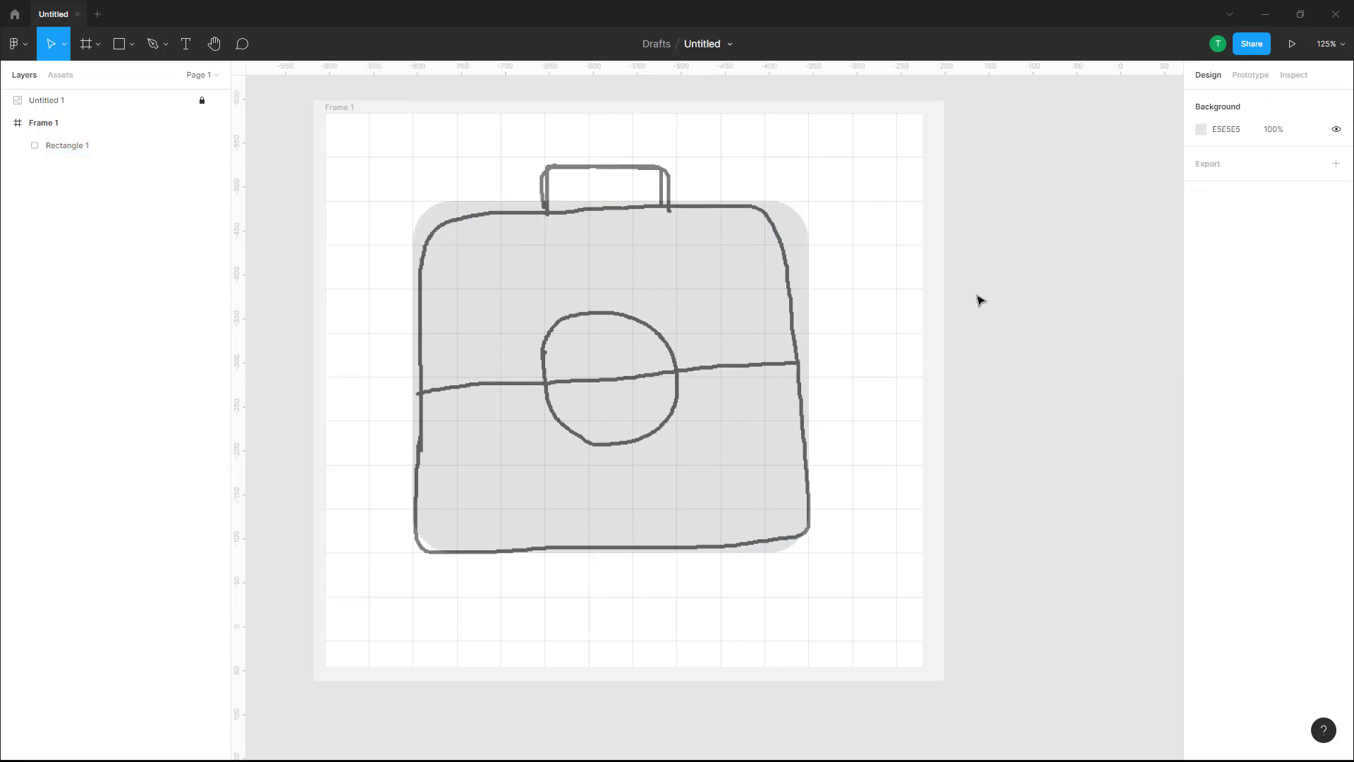
Step: Change the fill of the bag's body rectangle to white (FFFFFF)
click(758, 226)
click(1201, 408)
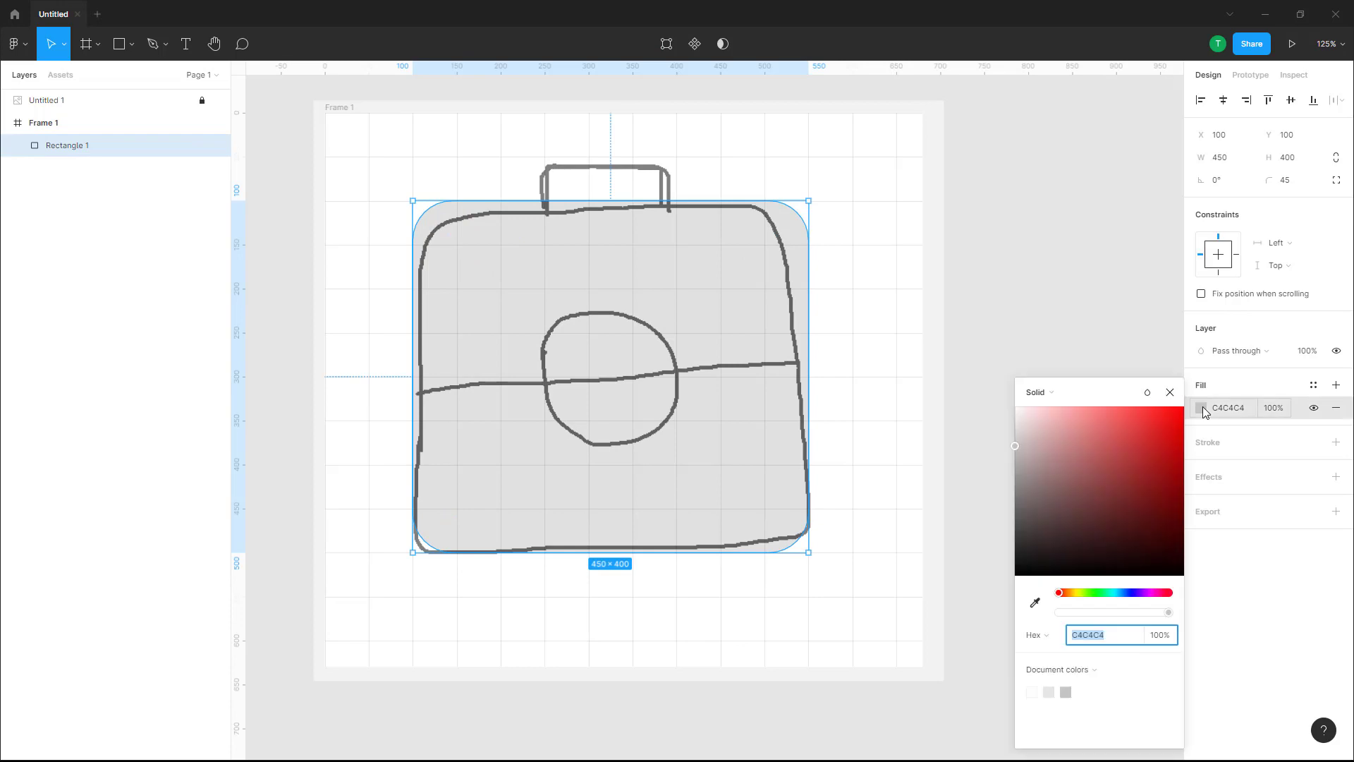
drag(1109, 429, 959, 369)
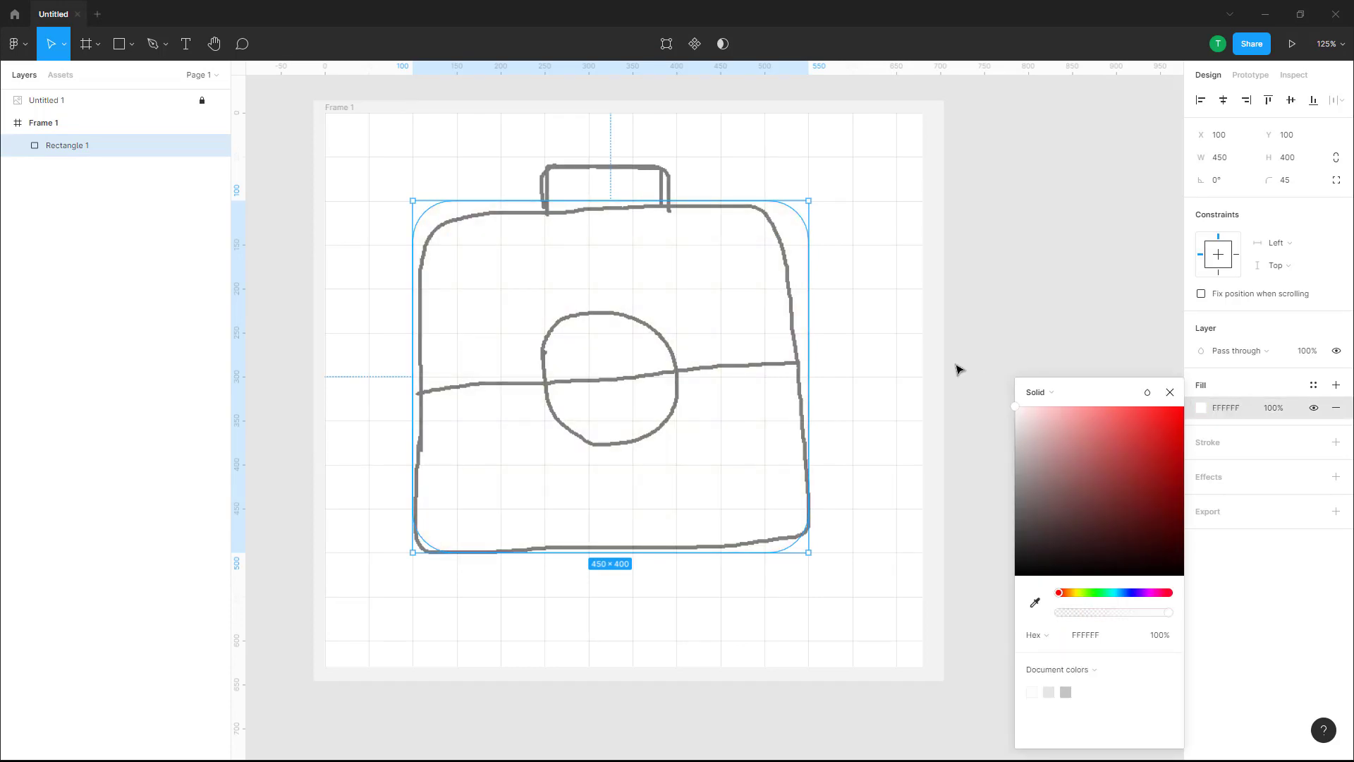
click(975, 294)
Step: Add a black (000000) inside stroke with a weight of 11 to the body rectangle
click(794, 286)
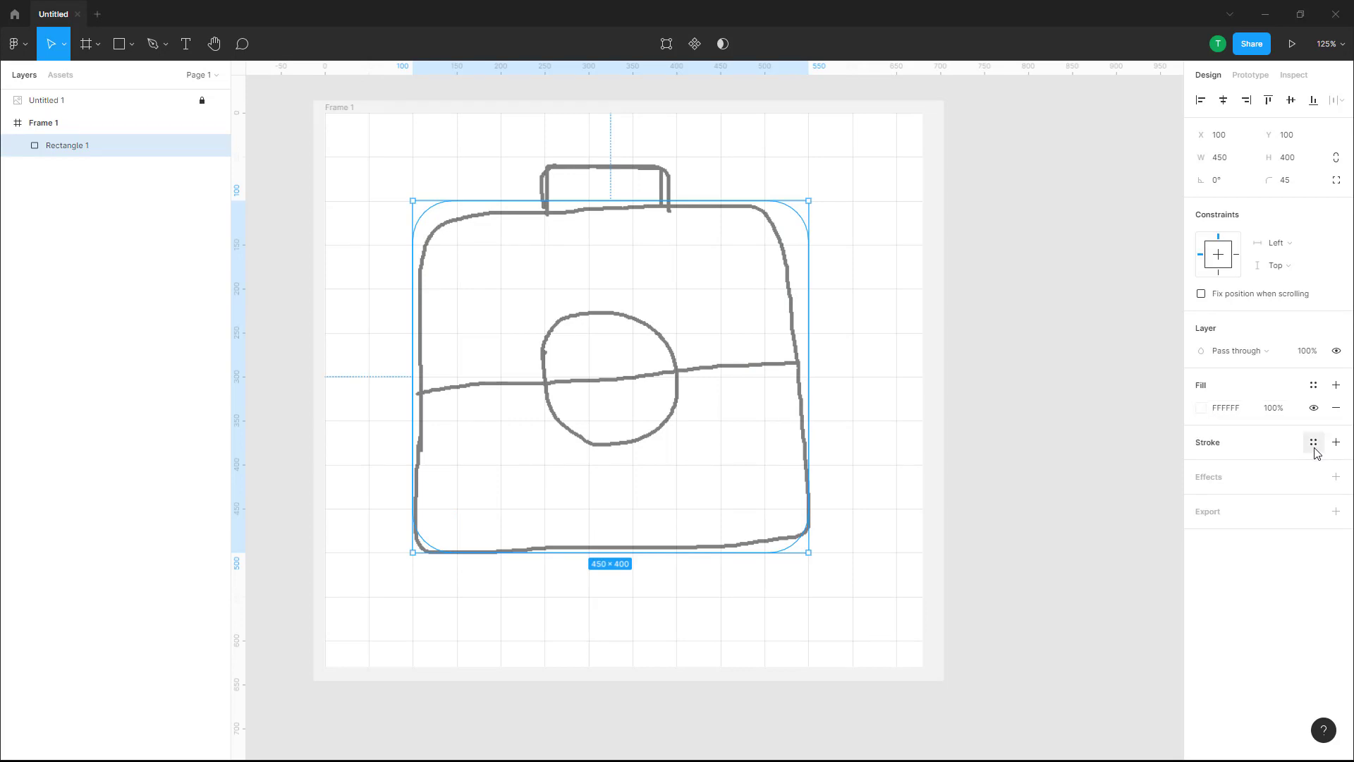
click(1336, 442)
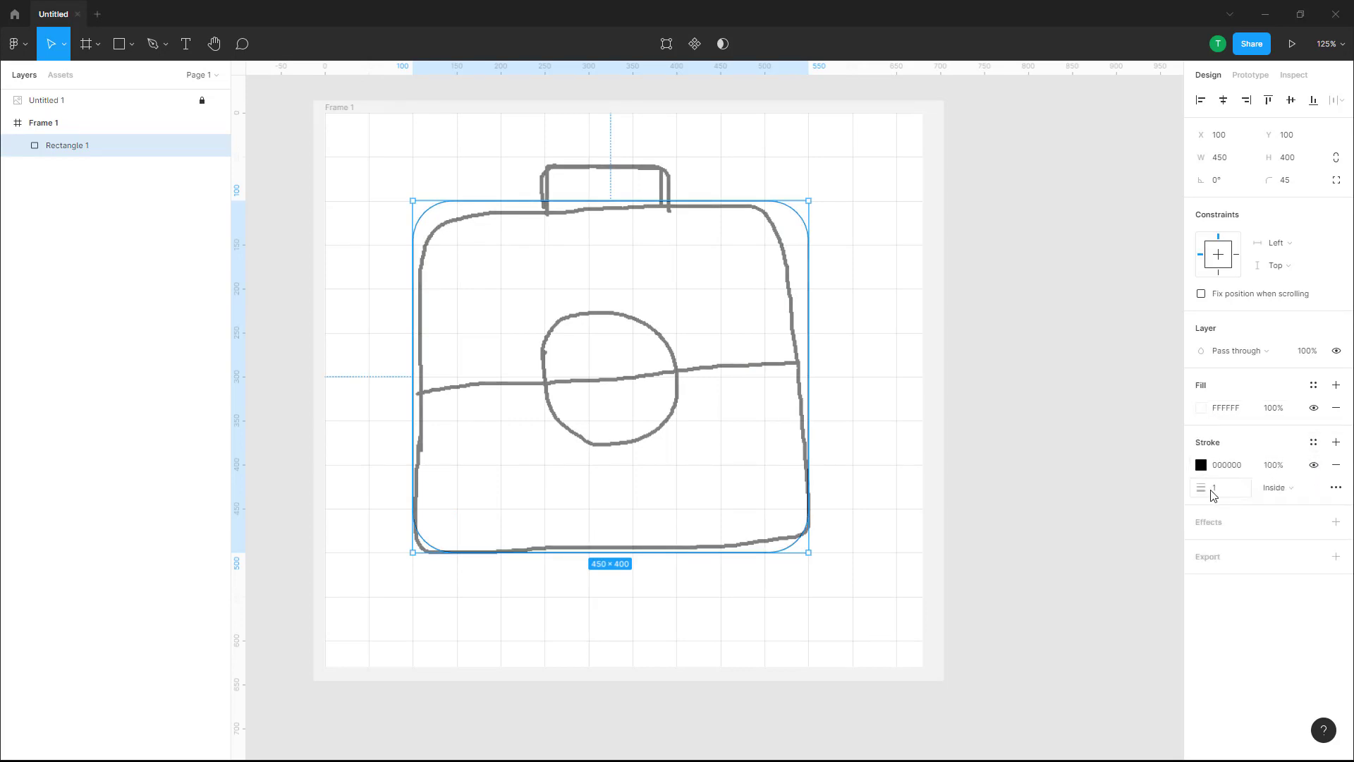
mouse_move(1202, 488)
mouse_down()
mouse_move(1237, 487)
mouse_move(1212, 487)
mouse_up()
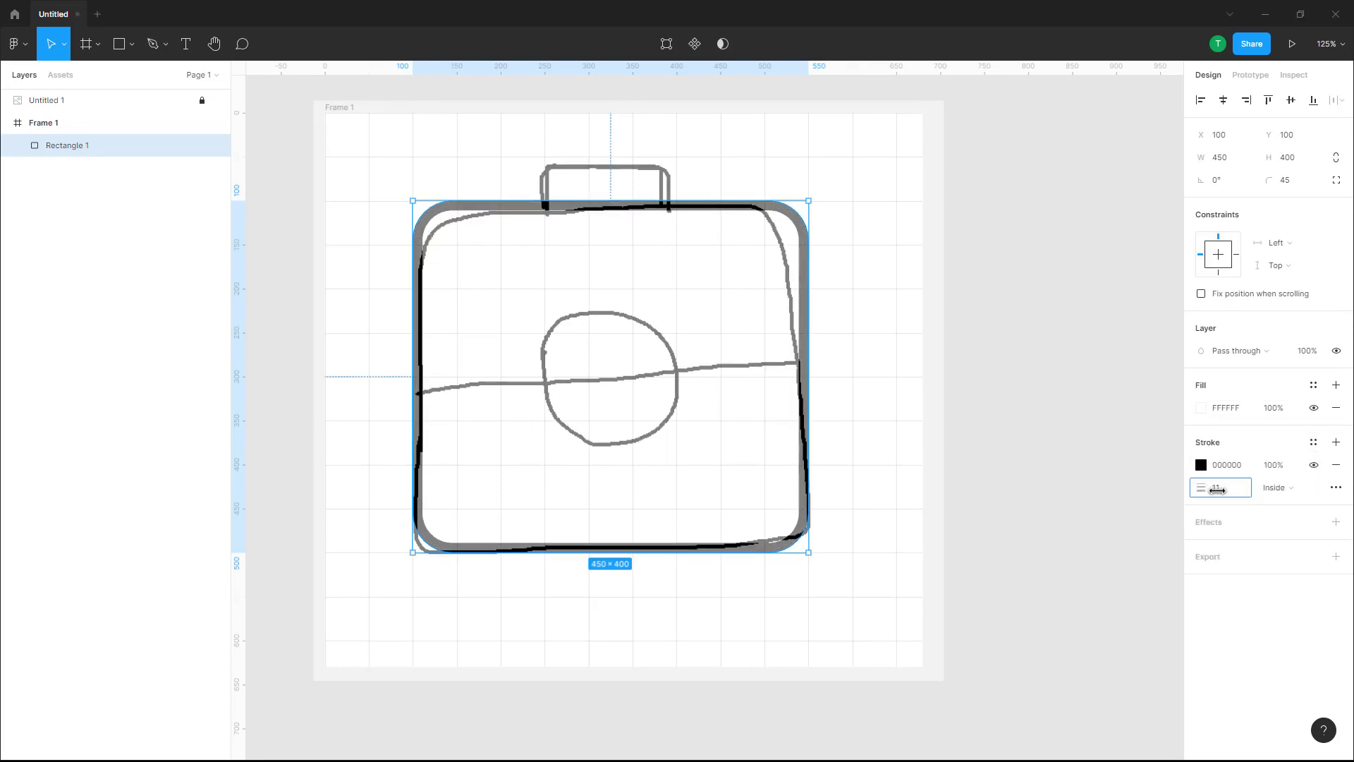
click(1144, 478)
Step: Bring the body rectangle to the front of the frame's layer order
click(809, 281)
right_click(803, 276)
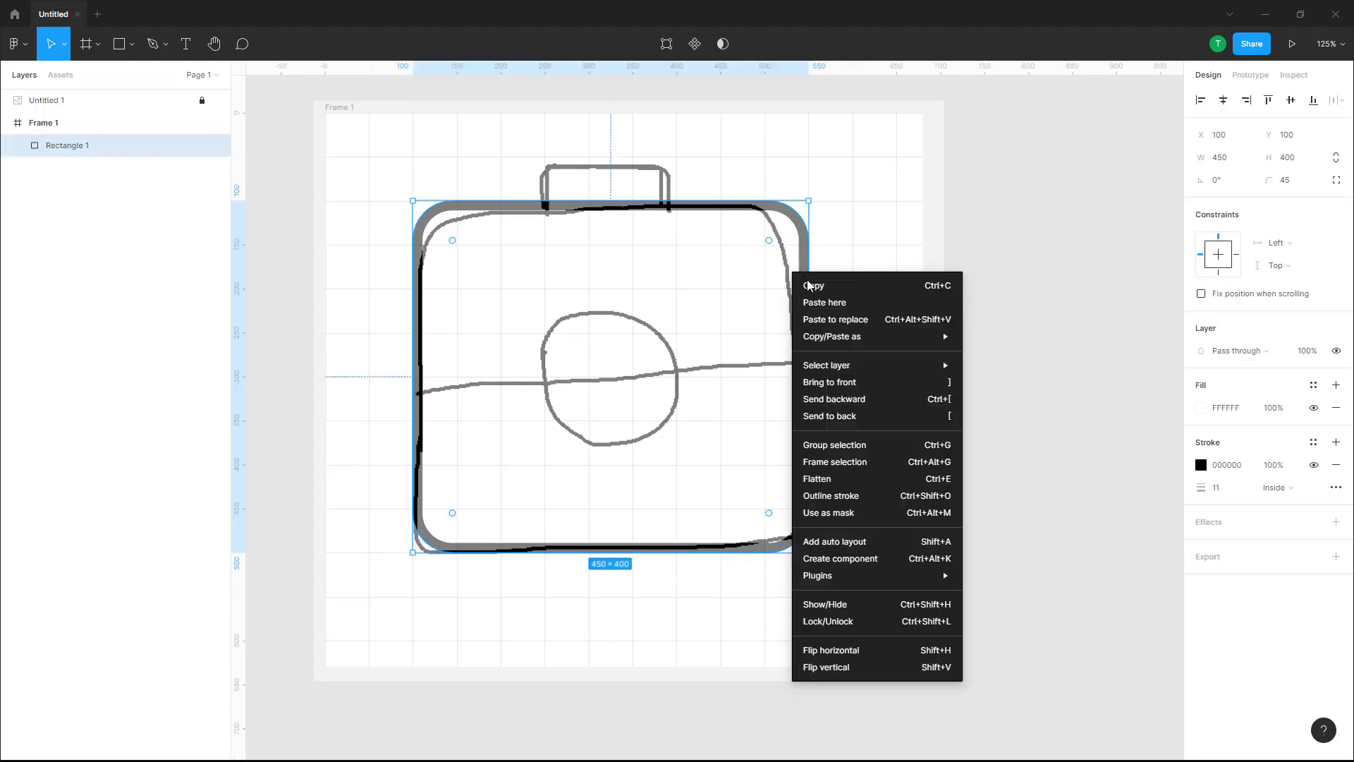
click(872, 384)
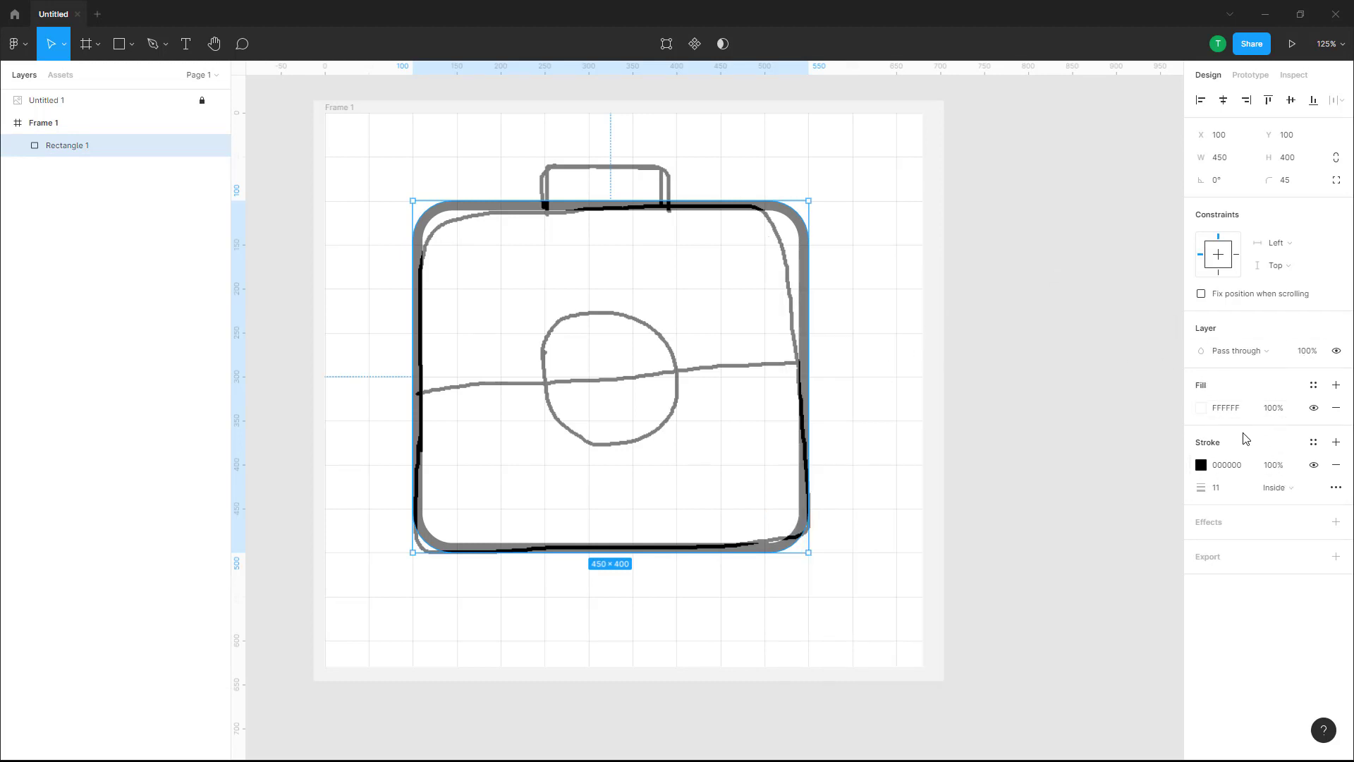
click(945, 345)
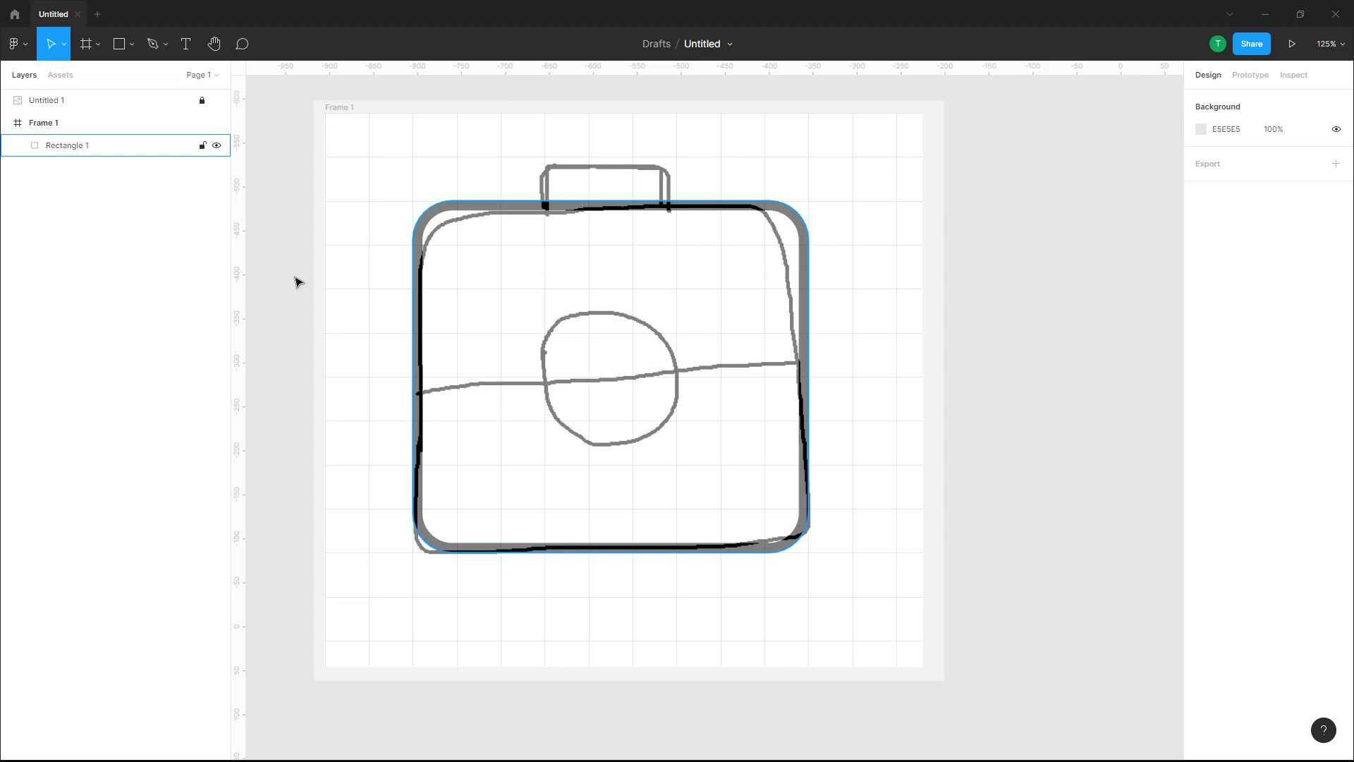
Step: Draw a 150 × 150 circle at X 250, Y 200 over the sketched round clasp
click(131, 44)
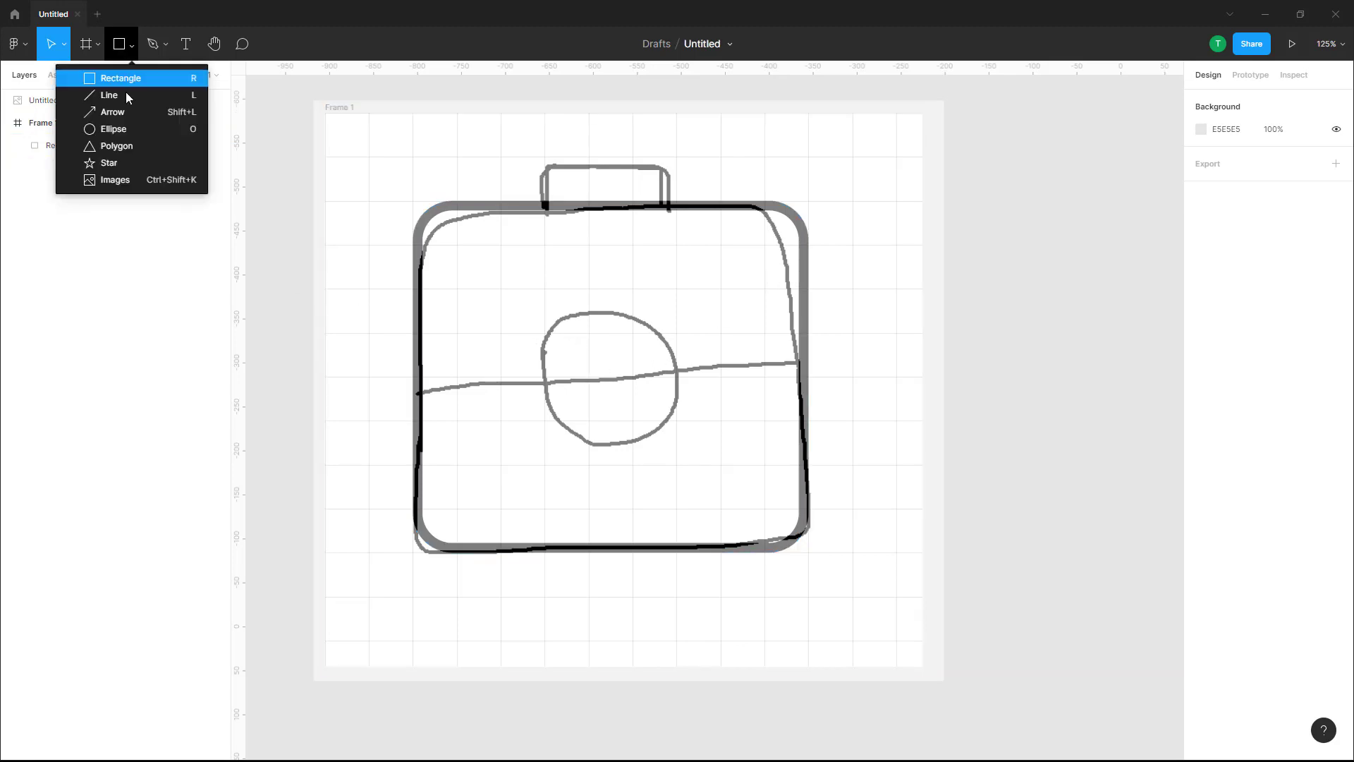
click(113, 129)
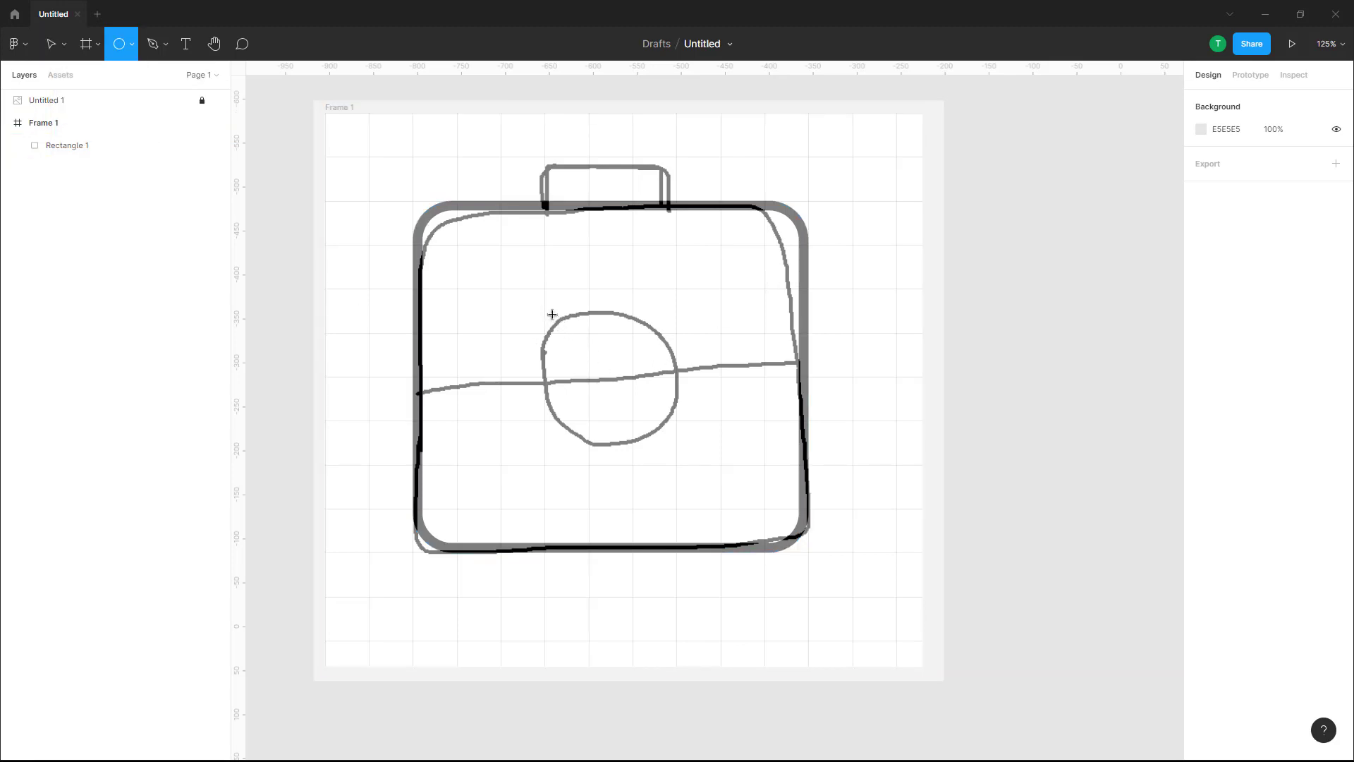
drag(552, 314, 682, 446)
mouse_move(653, 388)
mouse_down()
mouse_move(641, 366)
mouse_move(637, 421)
mouse_move(644, 369)
mouse_up()
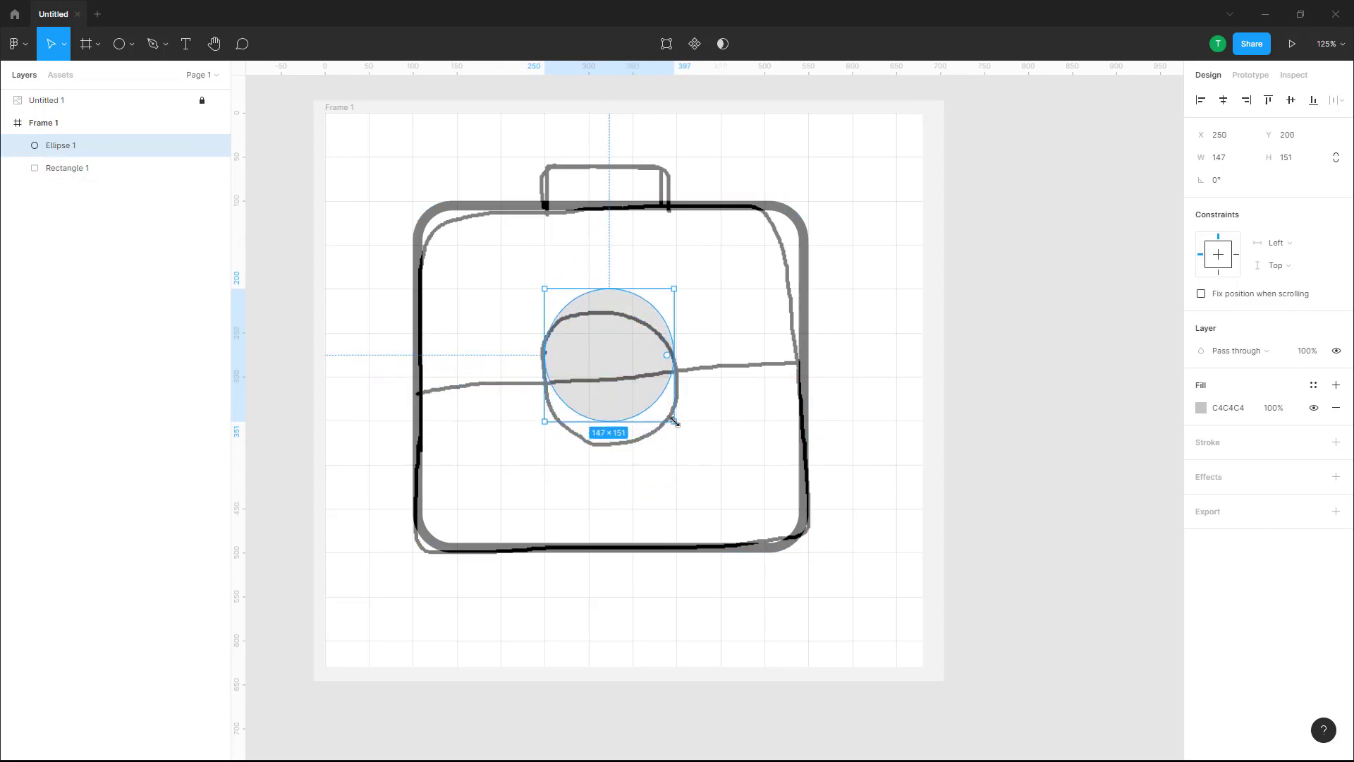
drag(673, 420, 677, 418)
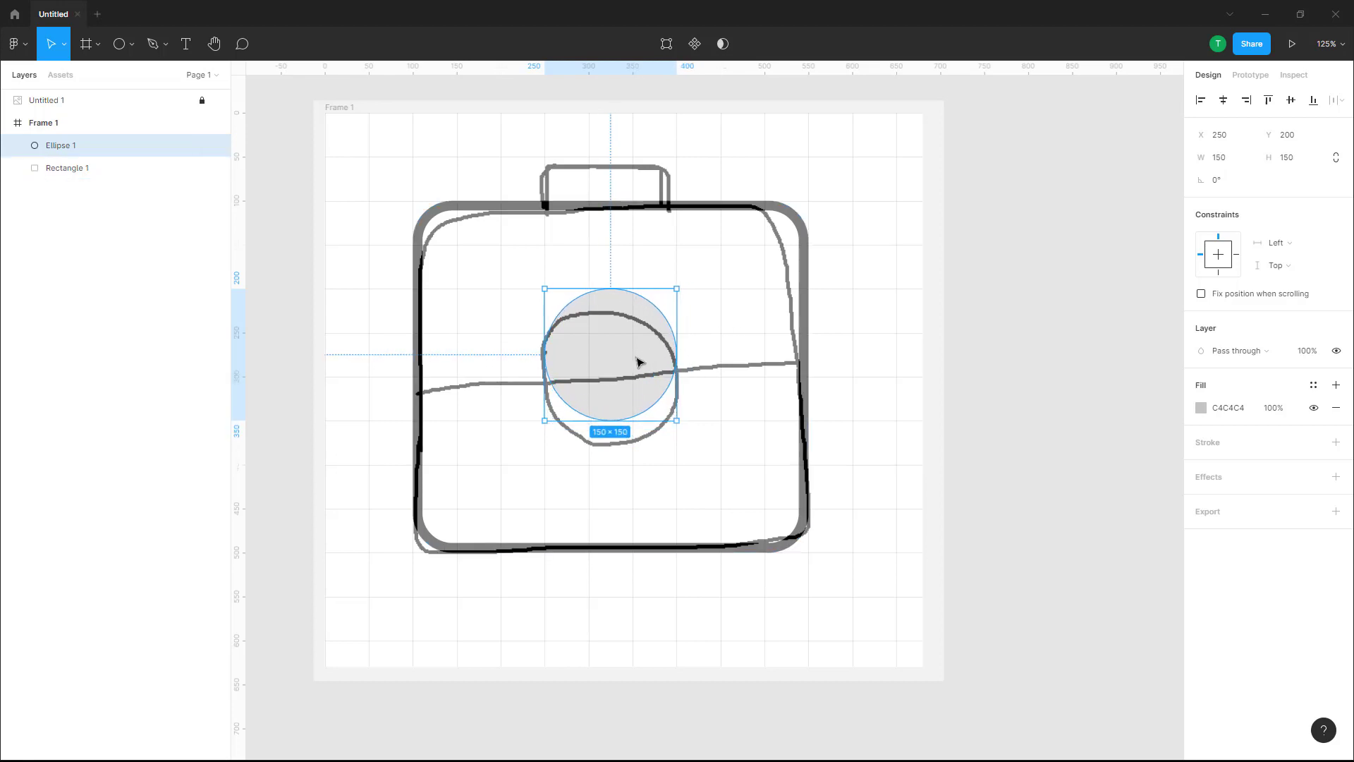
click(900, 272)
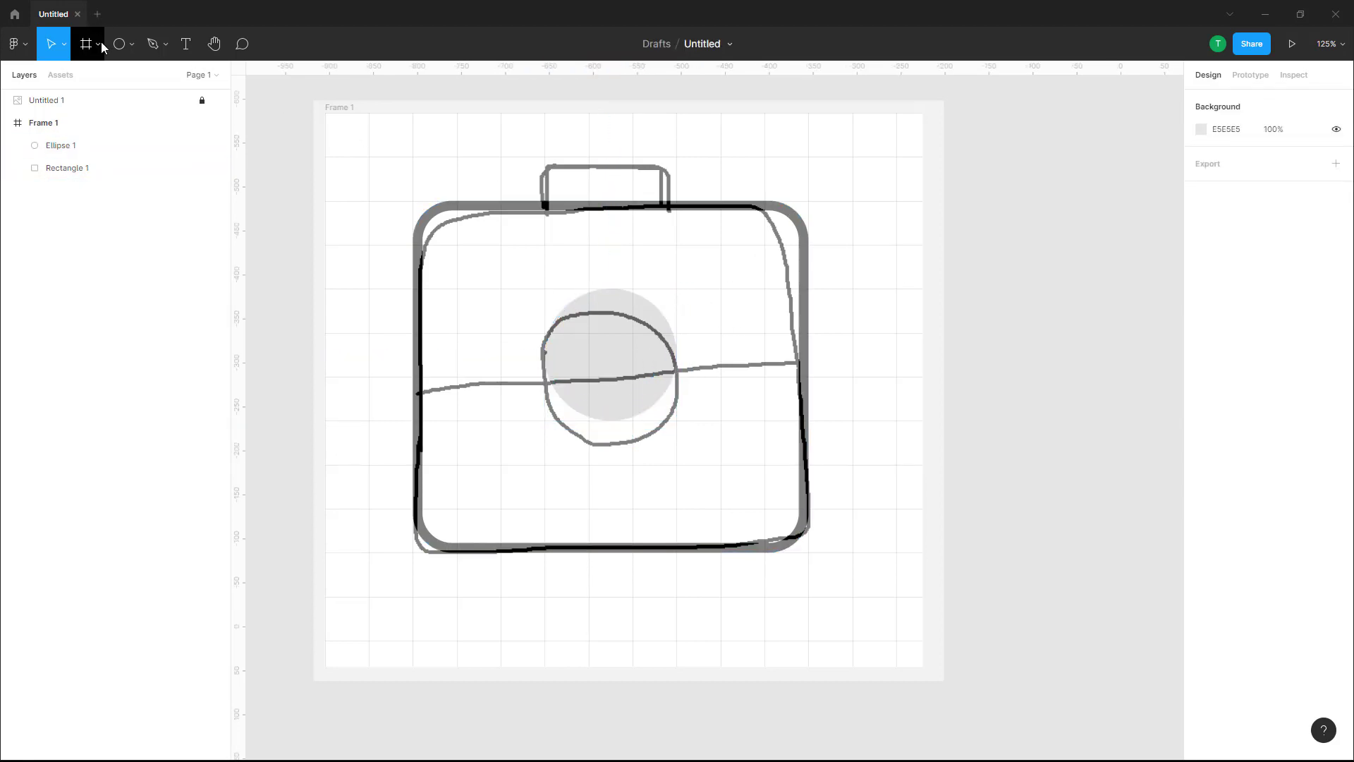
Step: Draw a rectangle of about 141 × 81 over the sketched handle and round its corners to 20
click(132, 45)
click(134, 79)
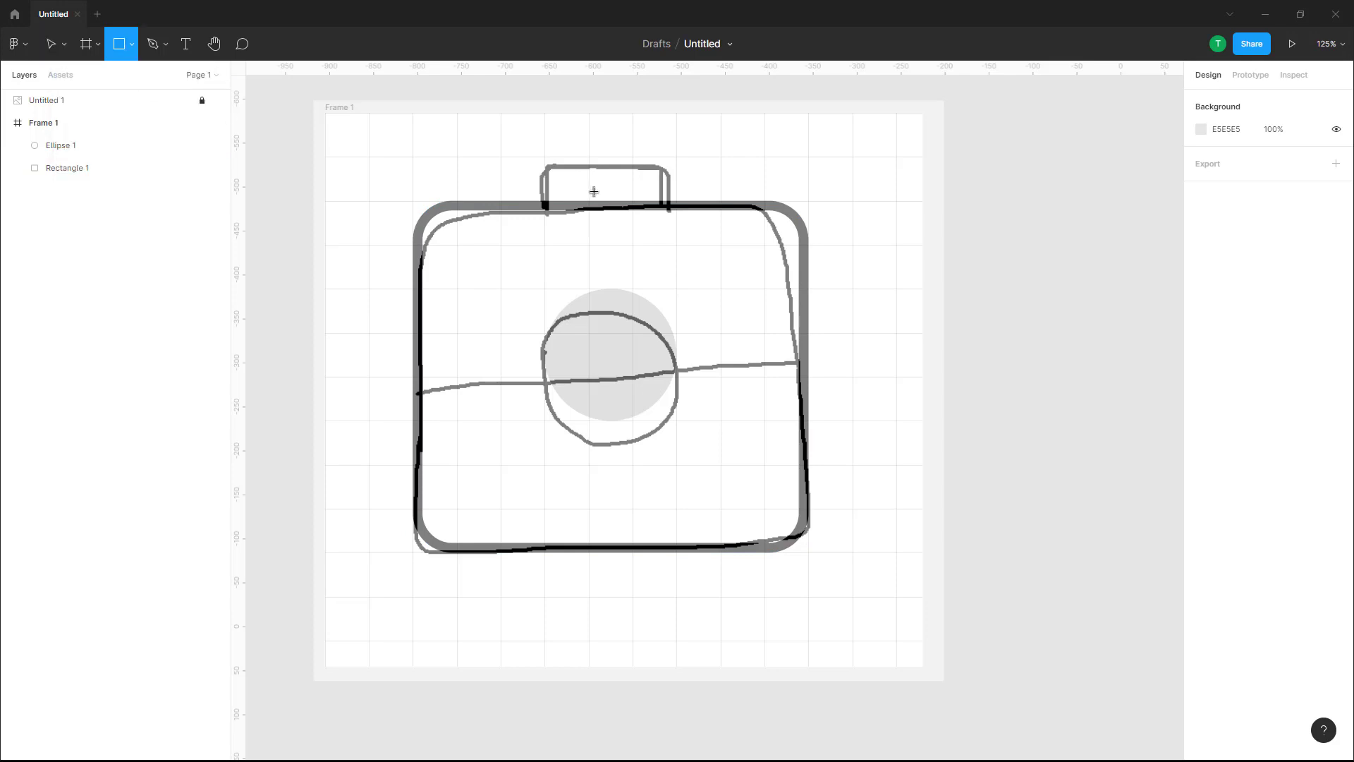
drag(543, 165, 669, 235)
click(701, 167)
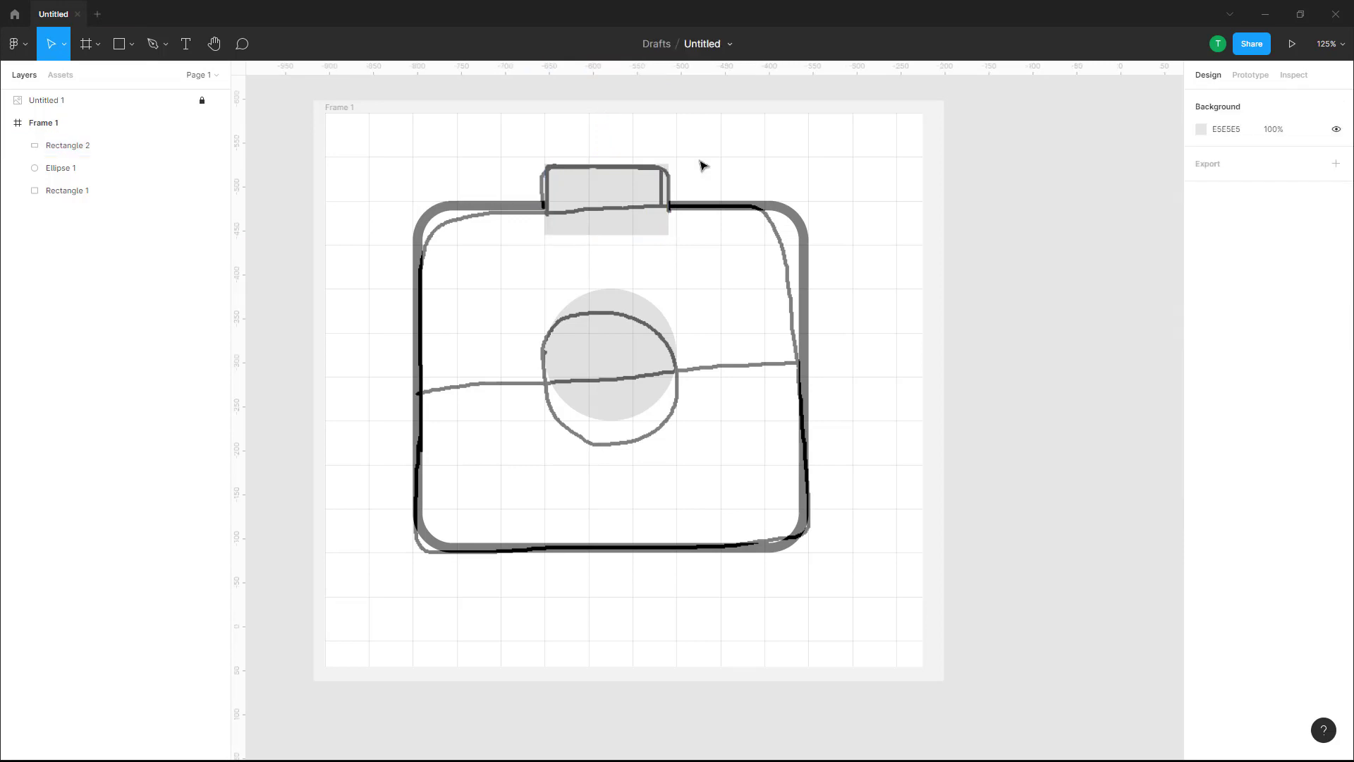
click(645, 189)
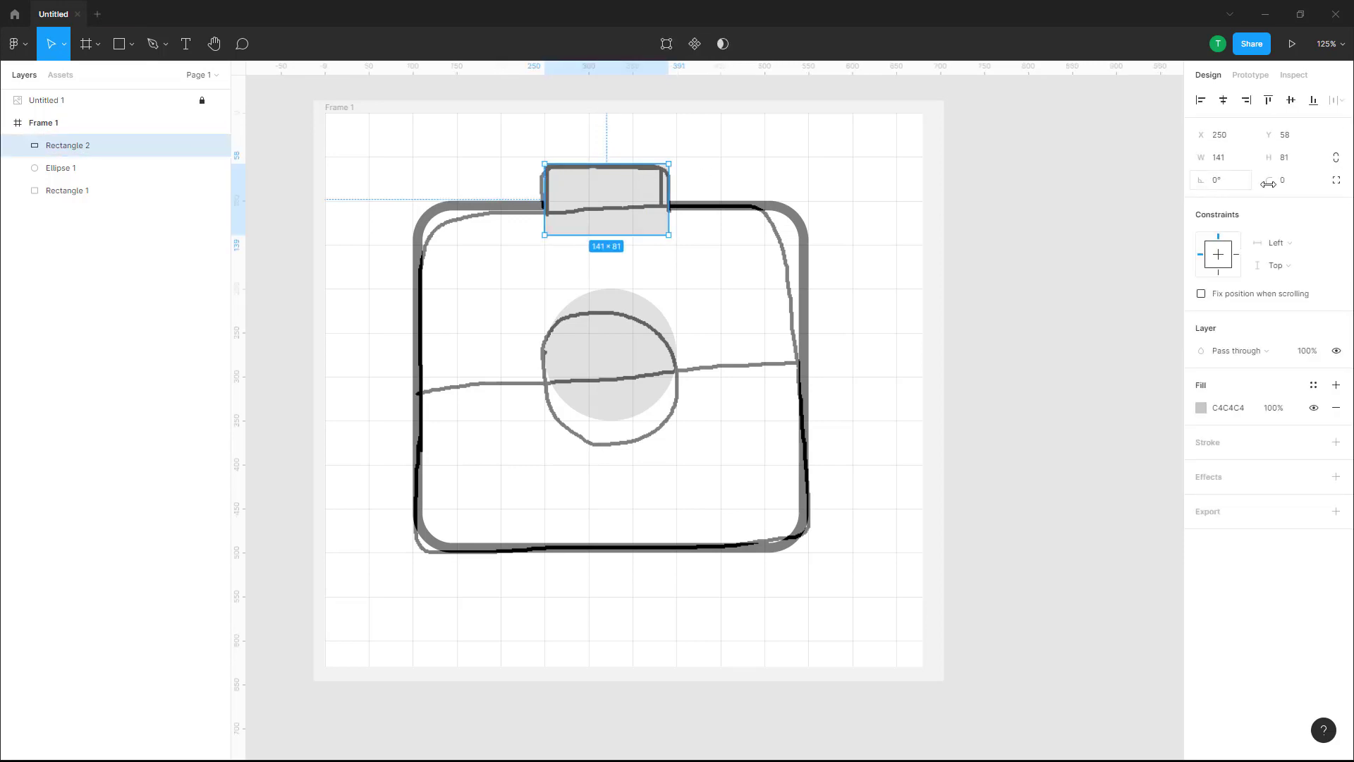
drag(1268, 183, 850, 134)
click(850, 134)
Step: Move the circle down to Y 225 so that it is centred in the bag's body
click(625, 224)
click(749, 292)
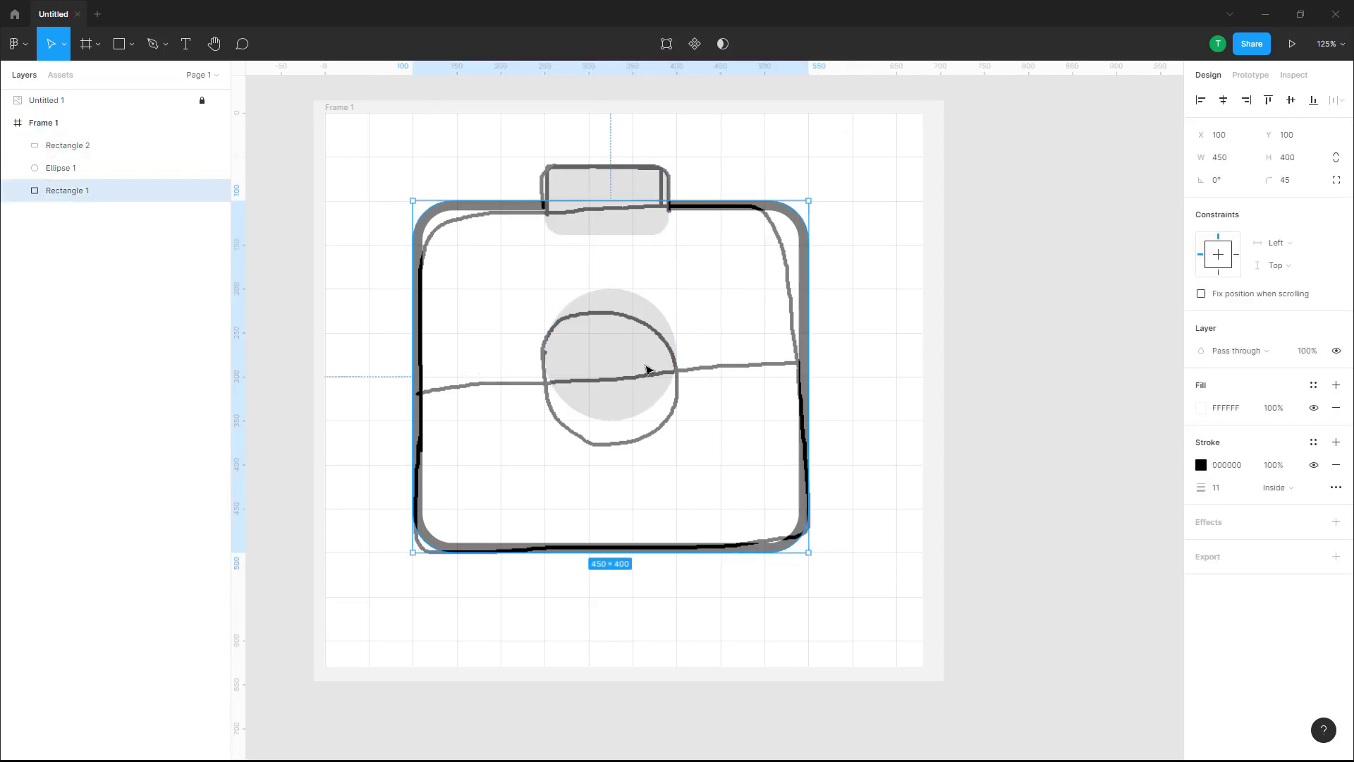
drag(647, 369, 608, 353)
click(1049, 351)
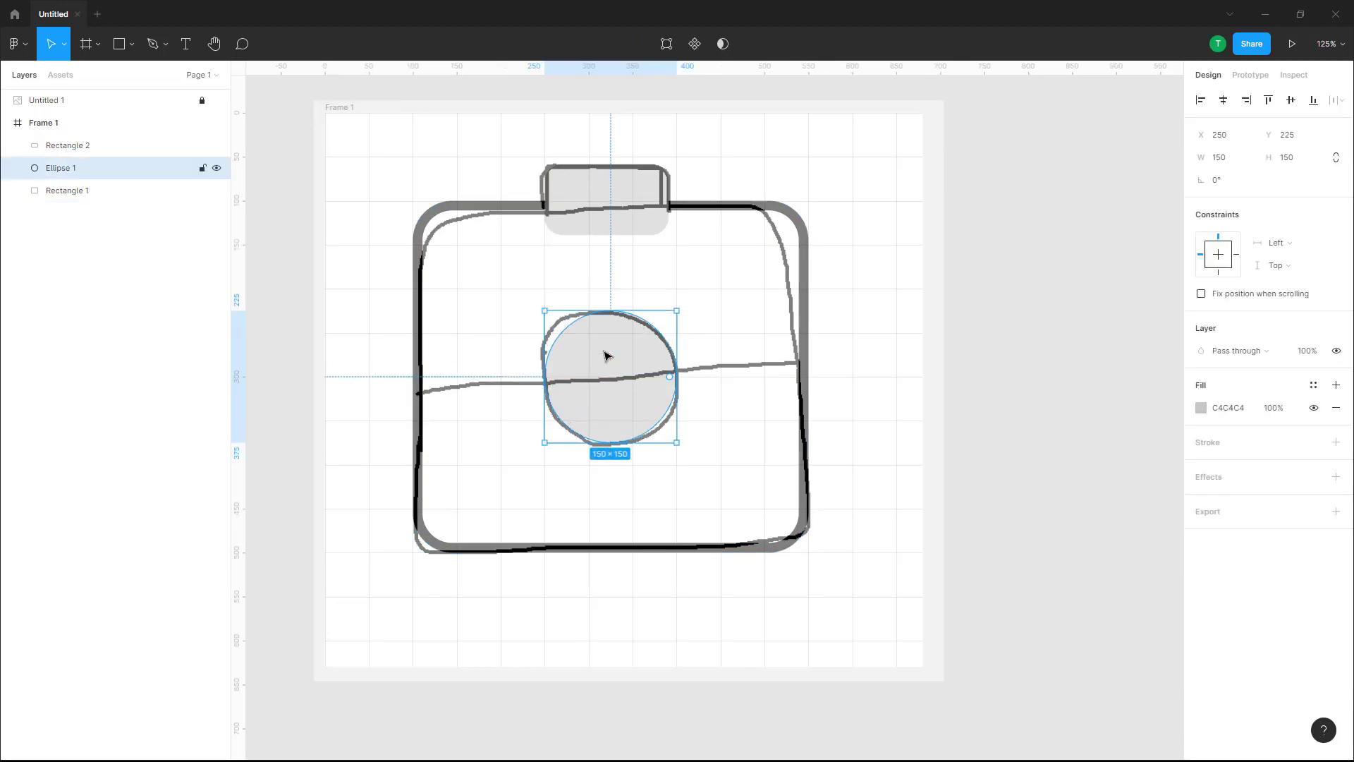
click(967, 336)
Step: Draw a horizontal line about 441 long across the body at about Y 290, following the sketched divider
click(131, 45)
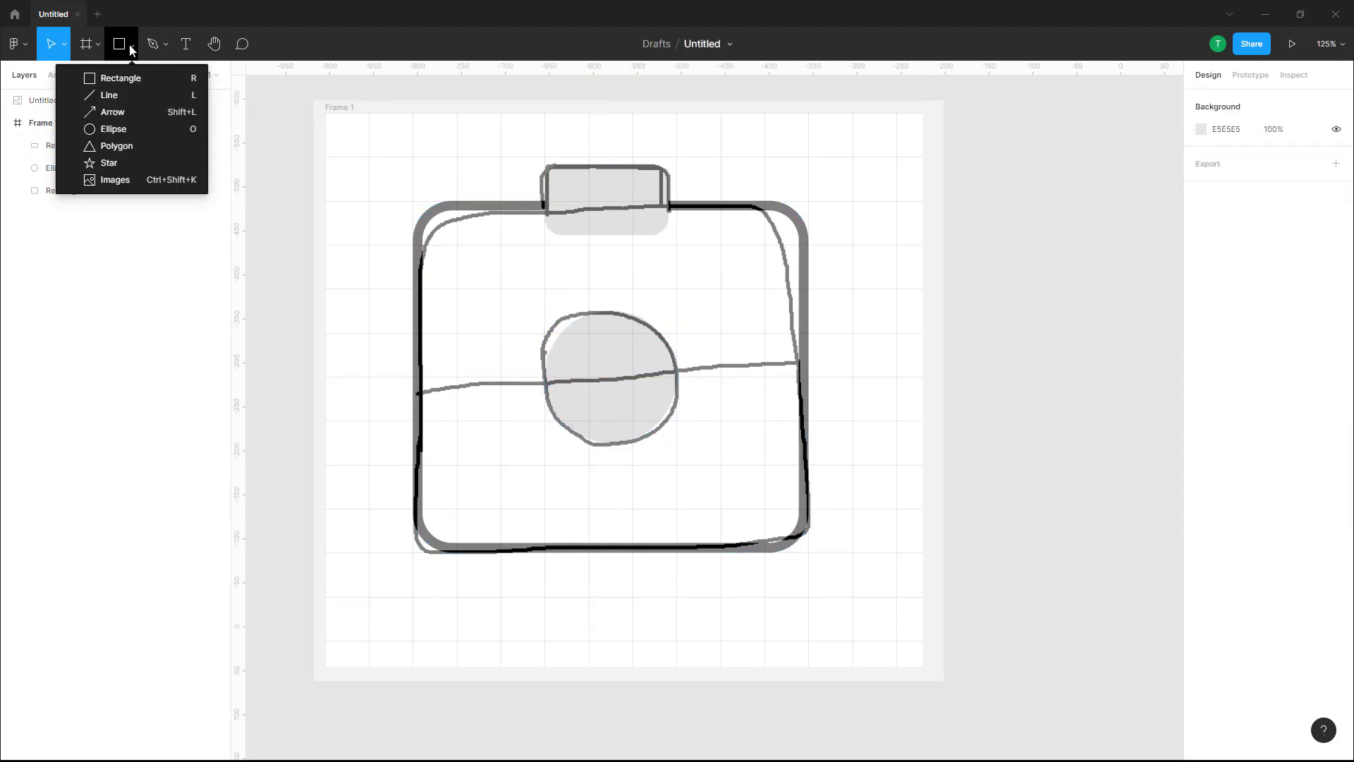
click(110, 94)
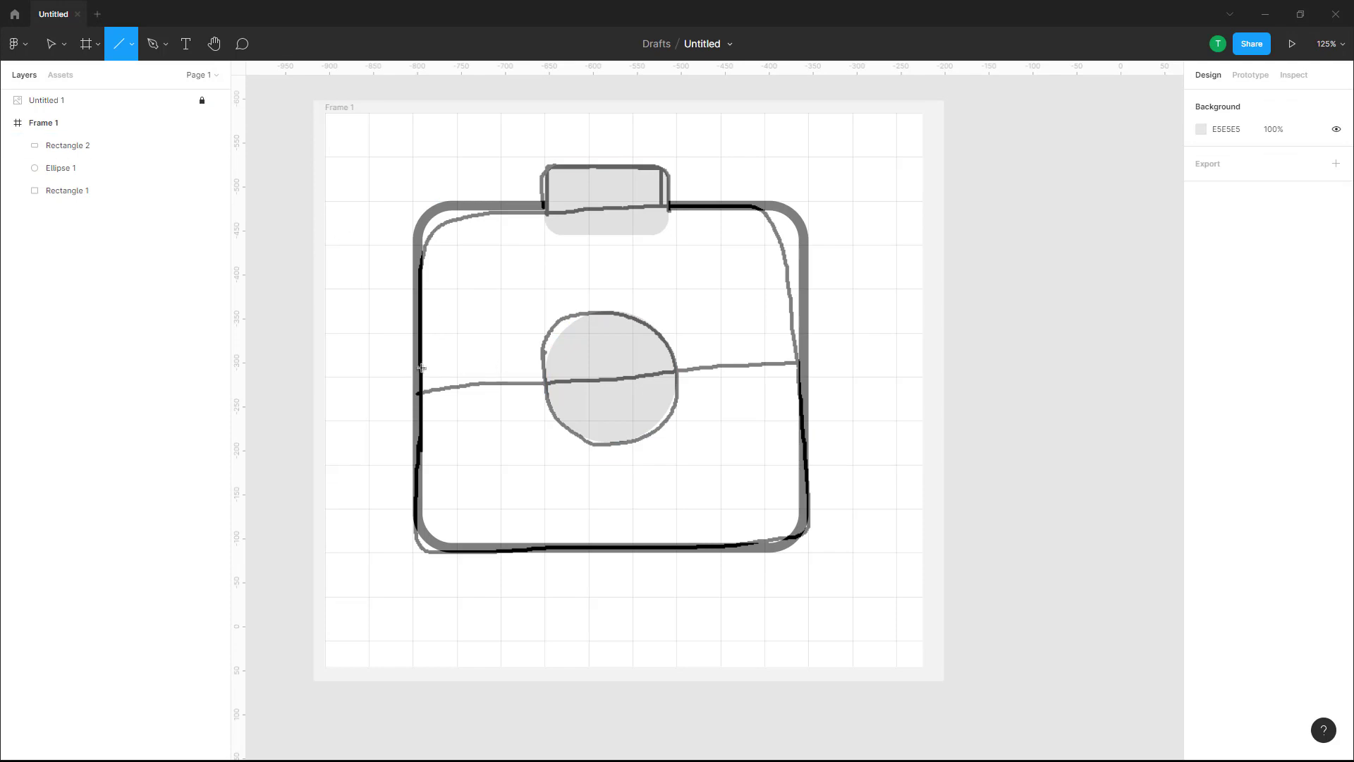
drag(421, 367, 808, 368)
click(858, 369)
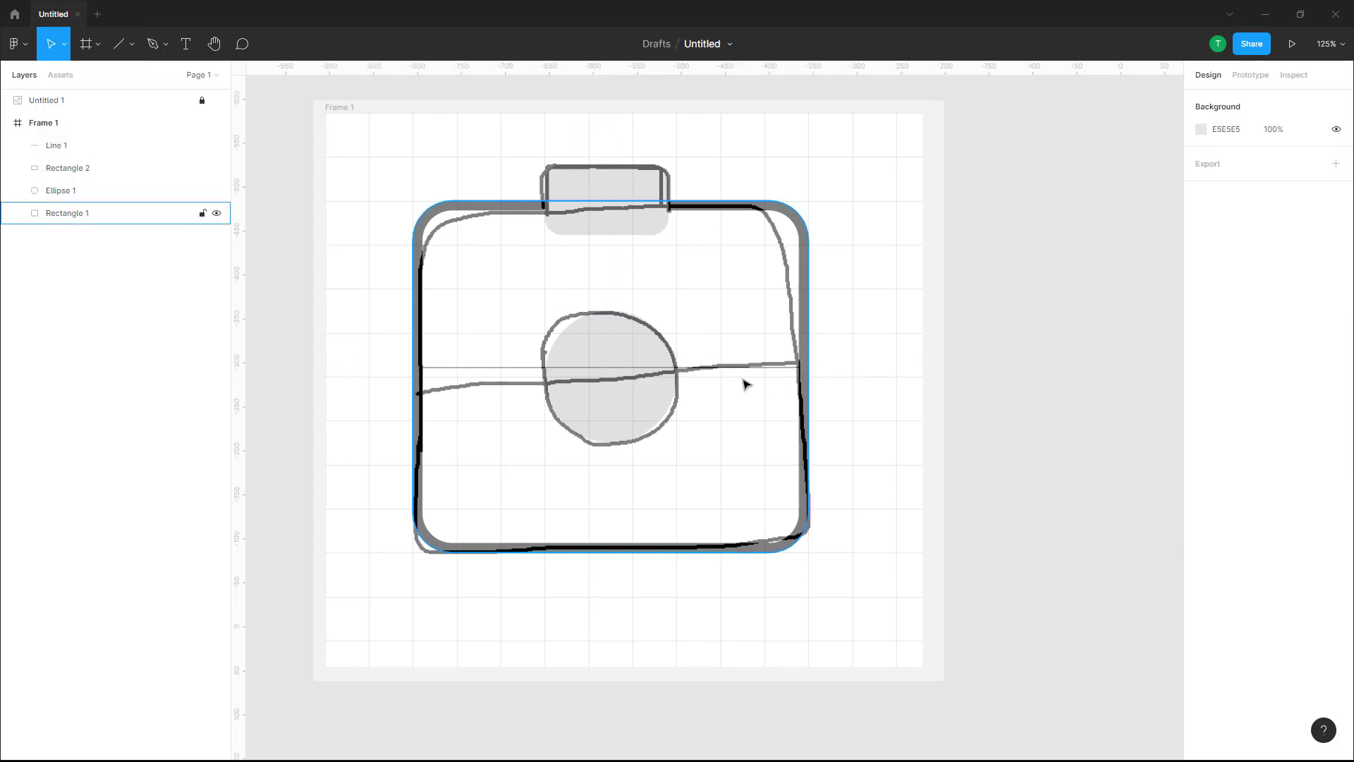
click(456, 369)
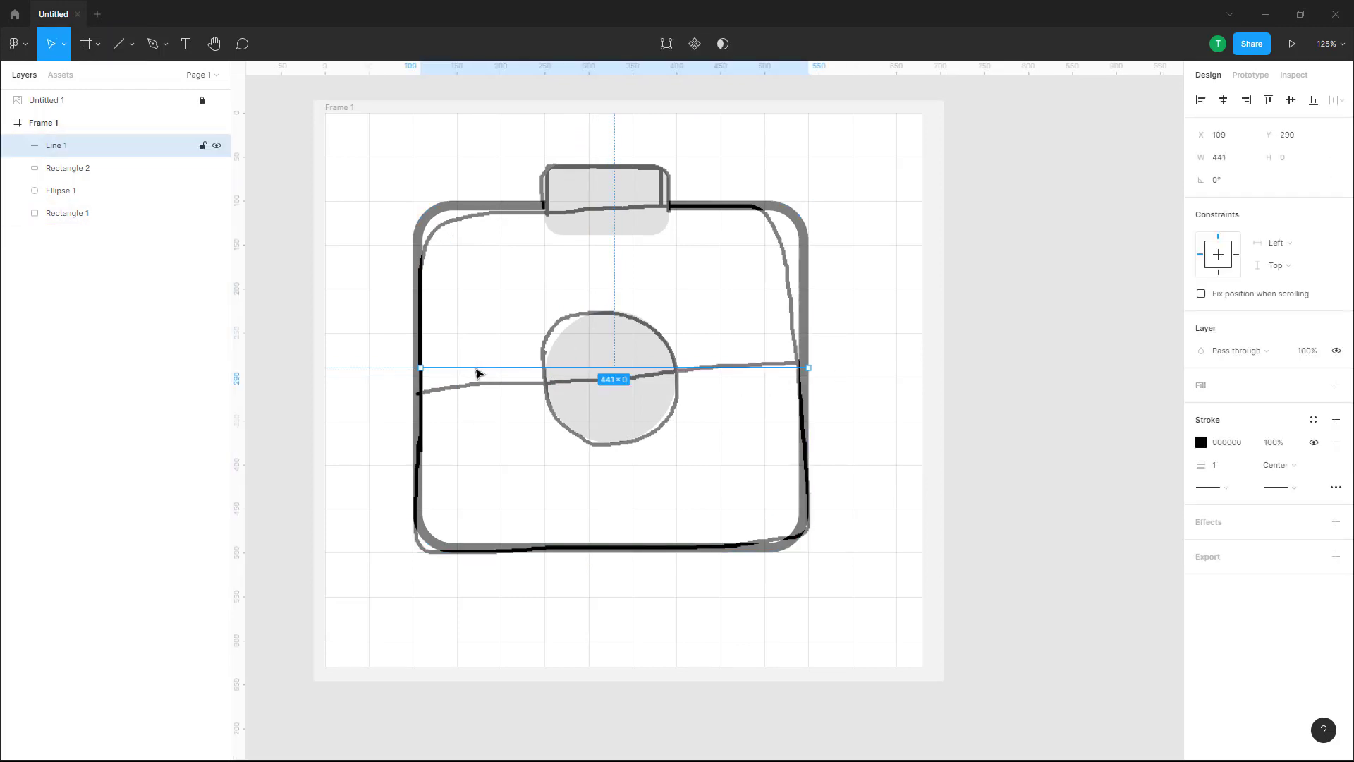
click(894, 235)
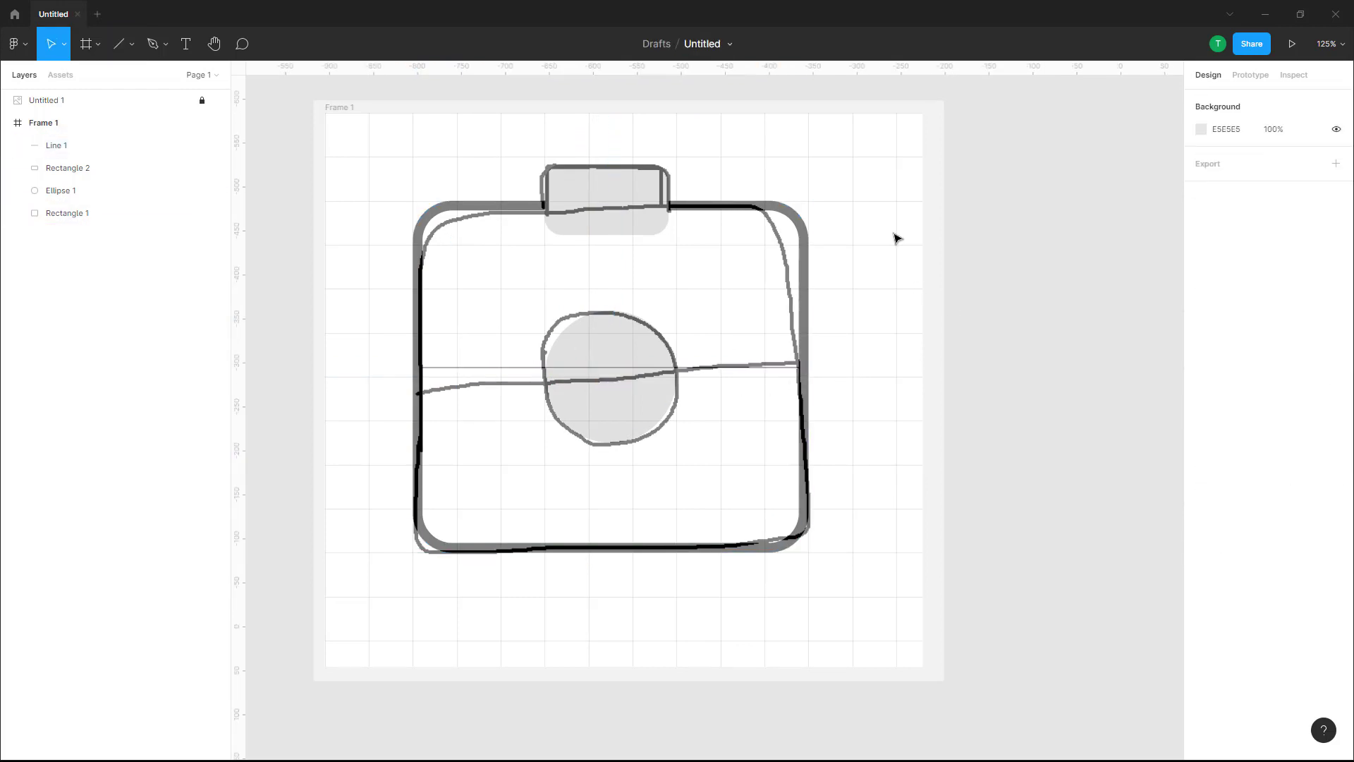
Step: Hide the sketch layer and enlarge the handle rectangle to 150 × 100 at X 250, Y 50
click(202, 101)
click(216, 102)
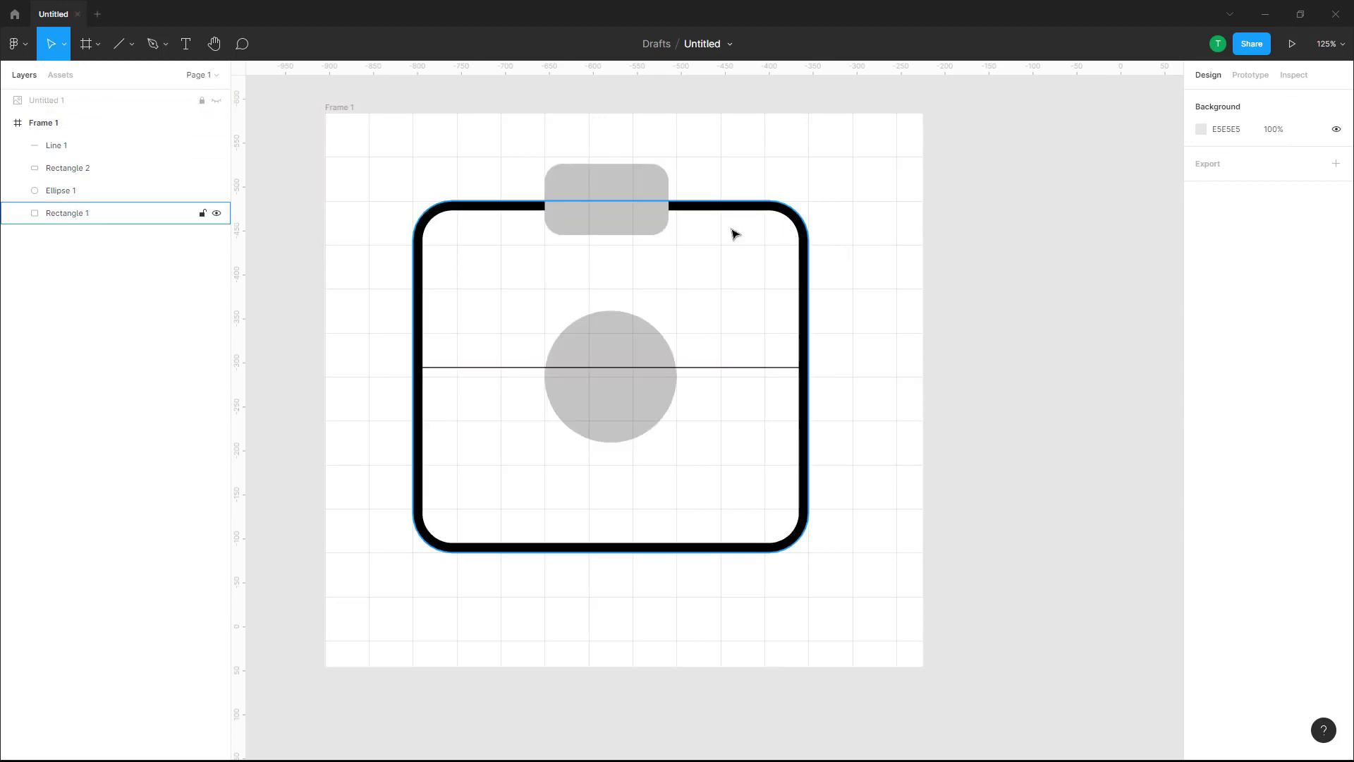
click(653, 221)
drag(668, 203, 676, 203)
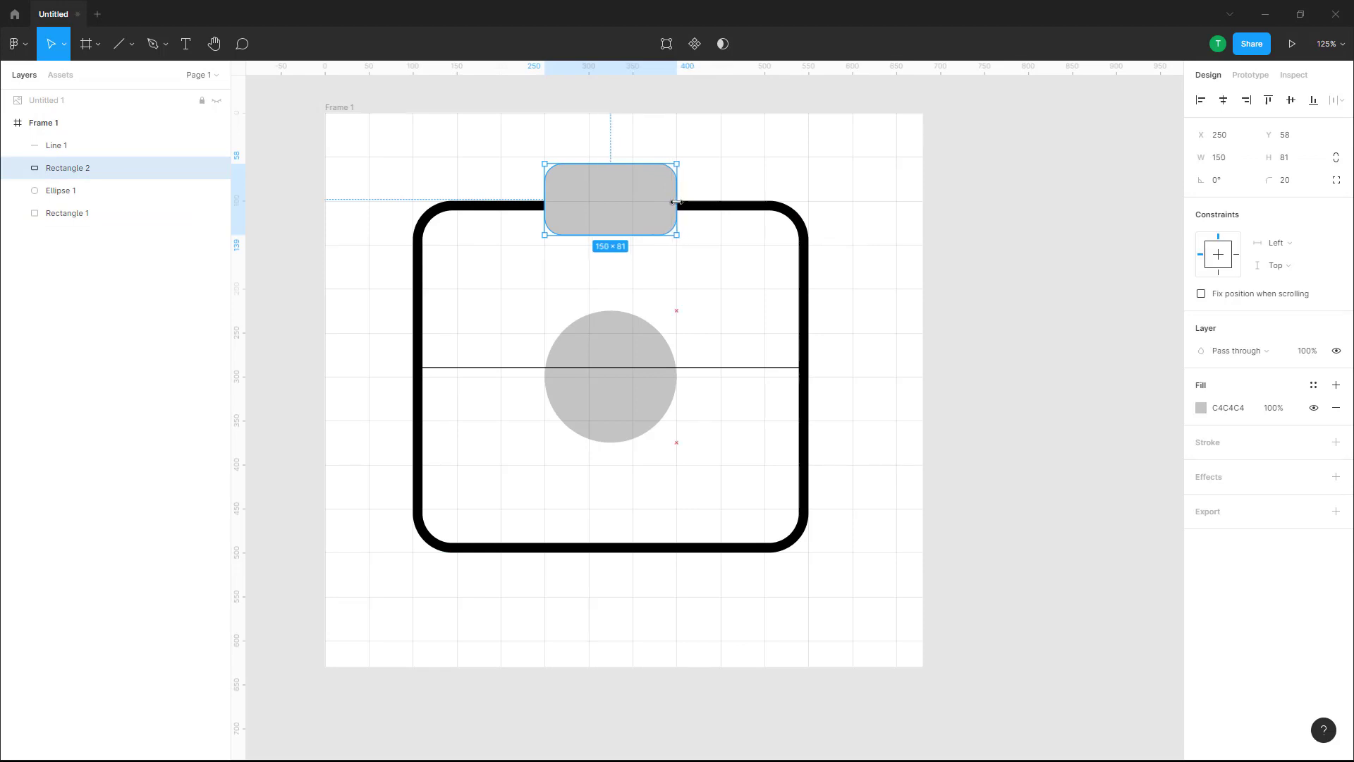
drag(615, 234, 613, 244)
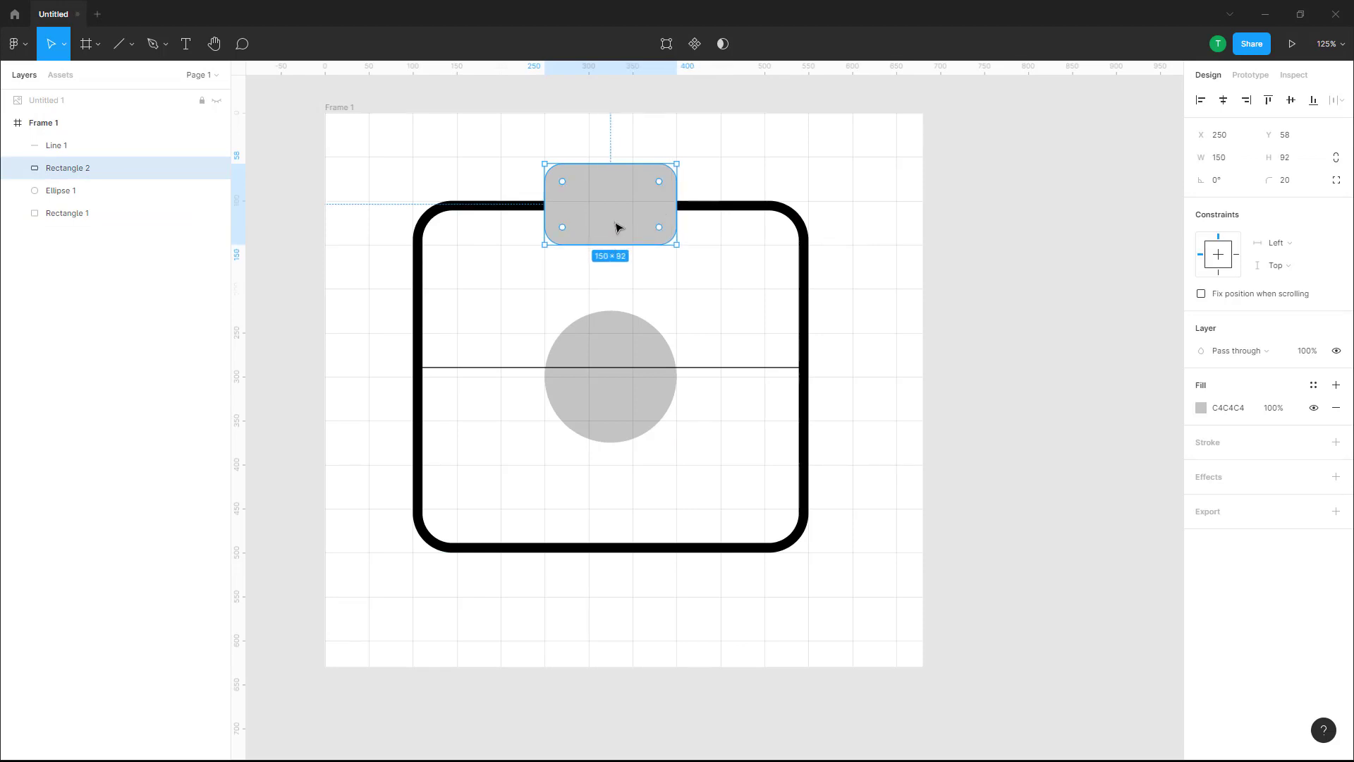
drag(609, 156, 607, 157)
key(Escape)
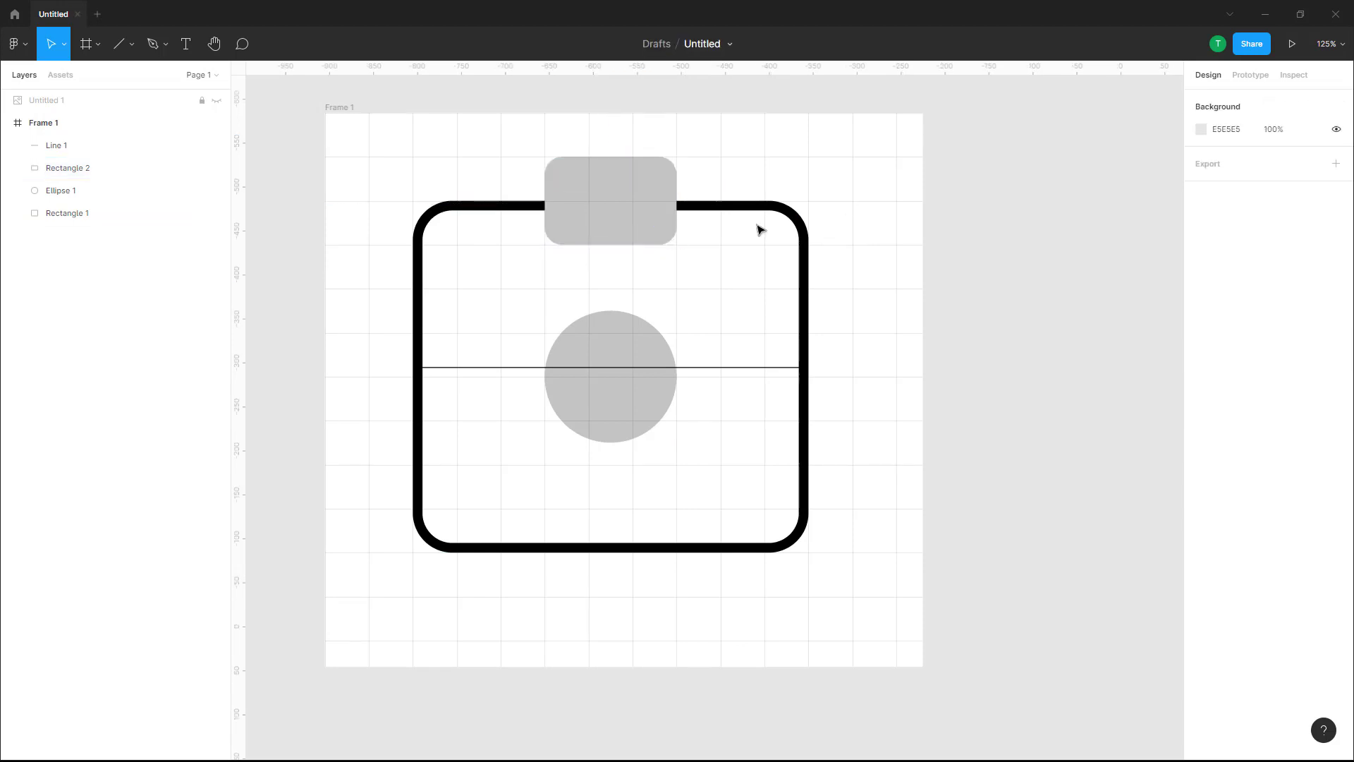
Step: Move the dividing line to Y 300 and set its stroke weight to 10
click(704, 205)
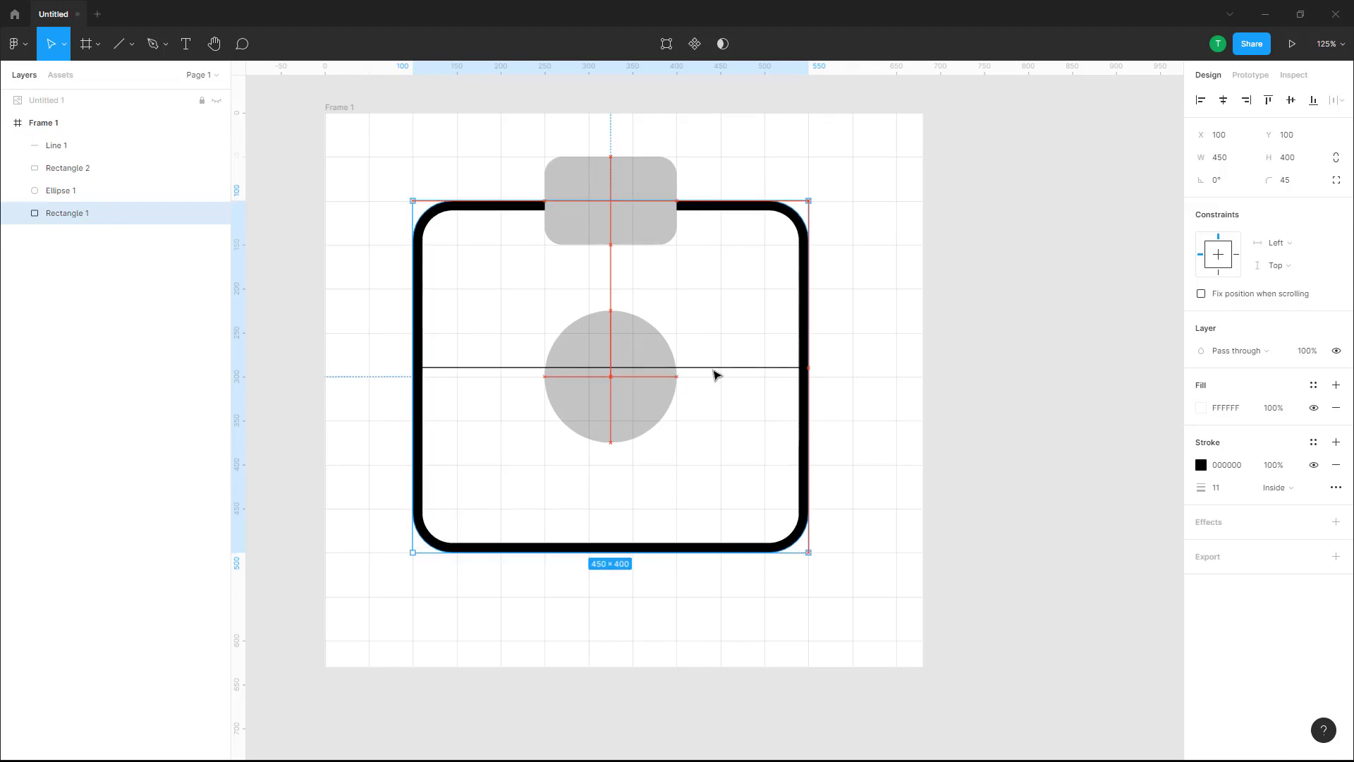
click(759, 368)
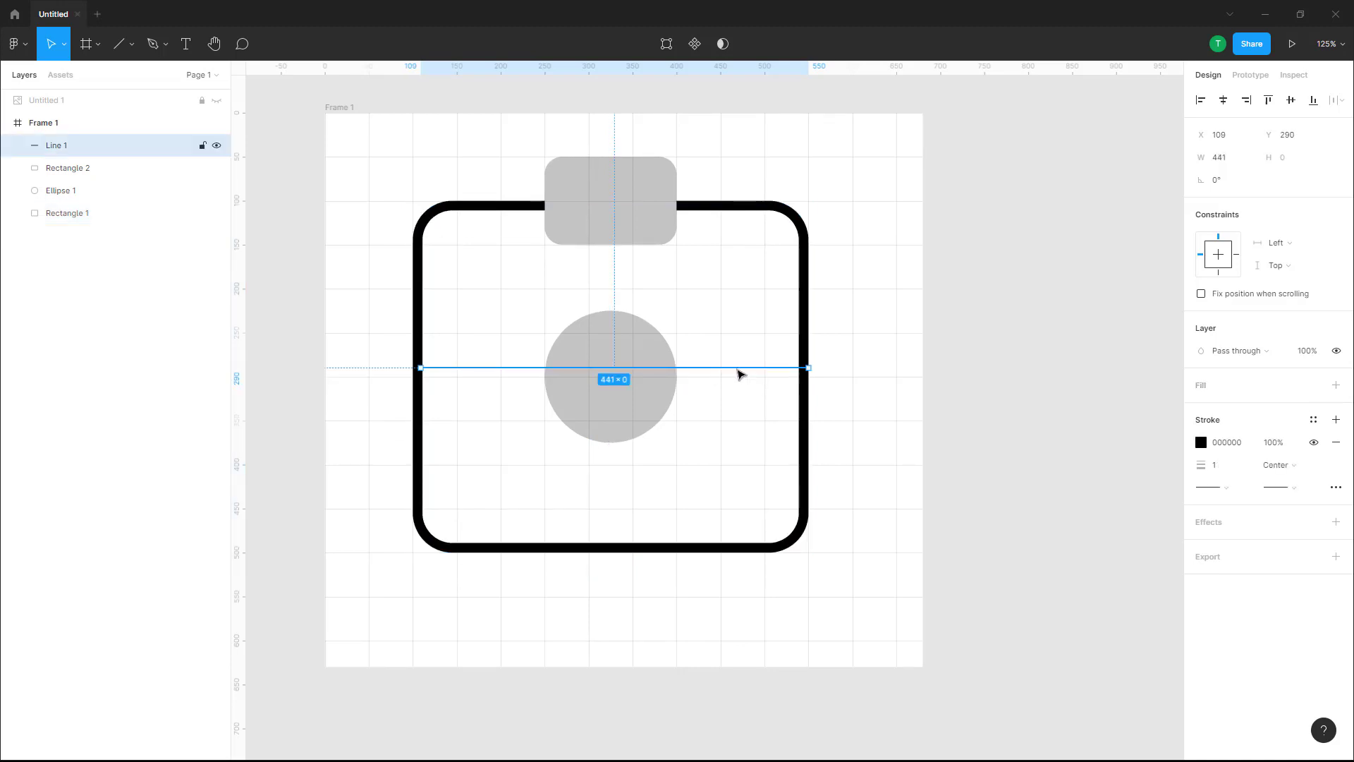
drag(741, 373, 740, 383)
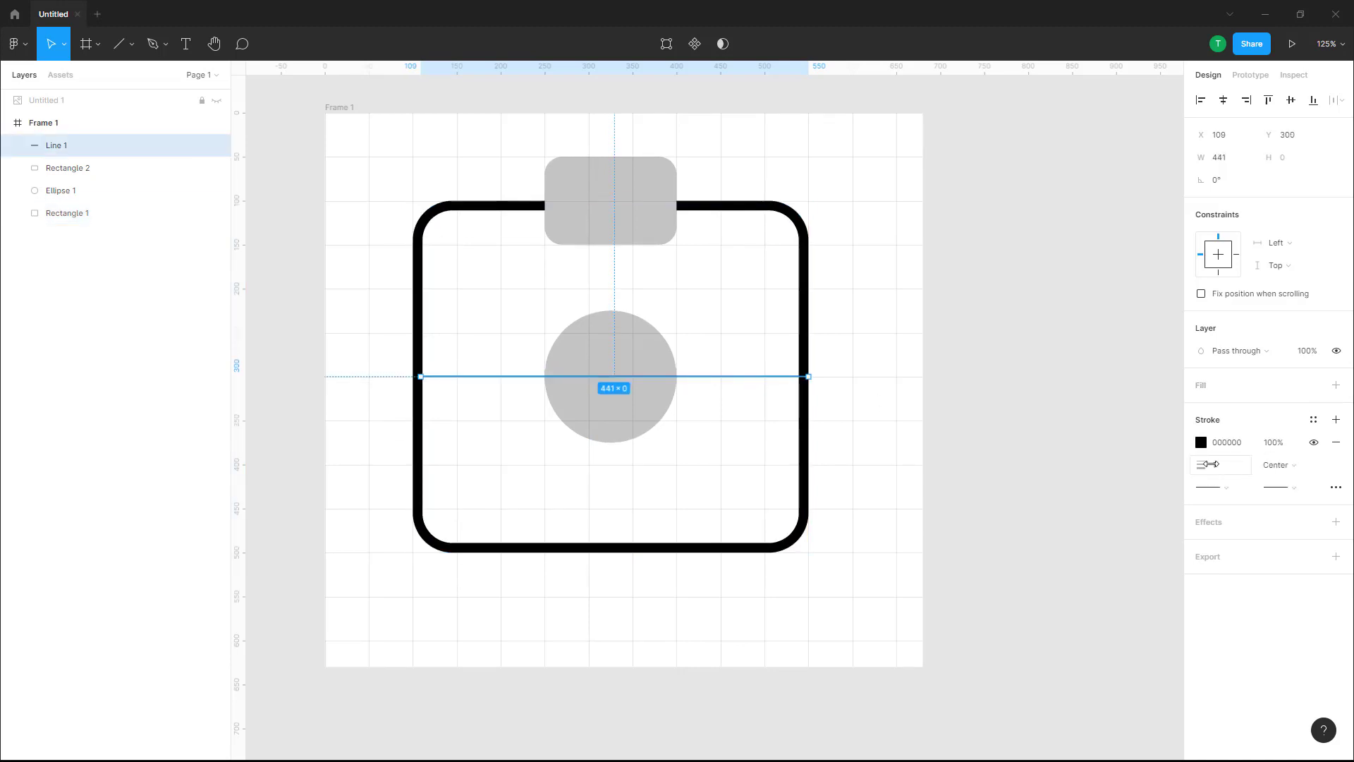
click(1210, 464)
text(10)
key(Return)
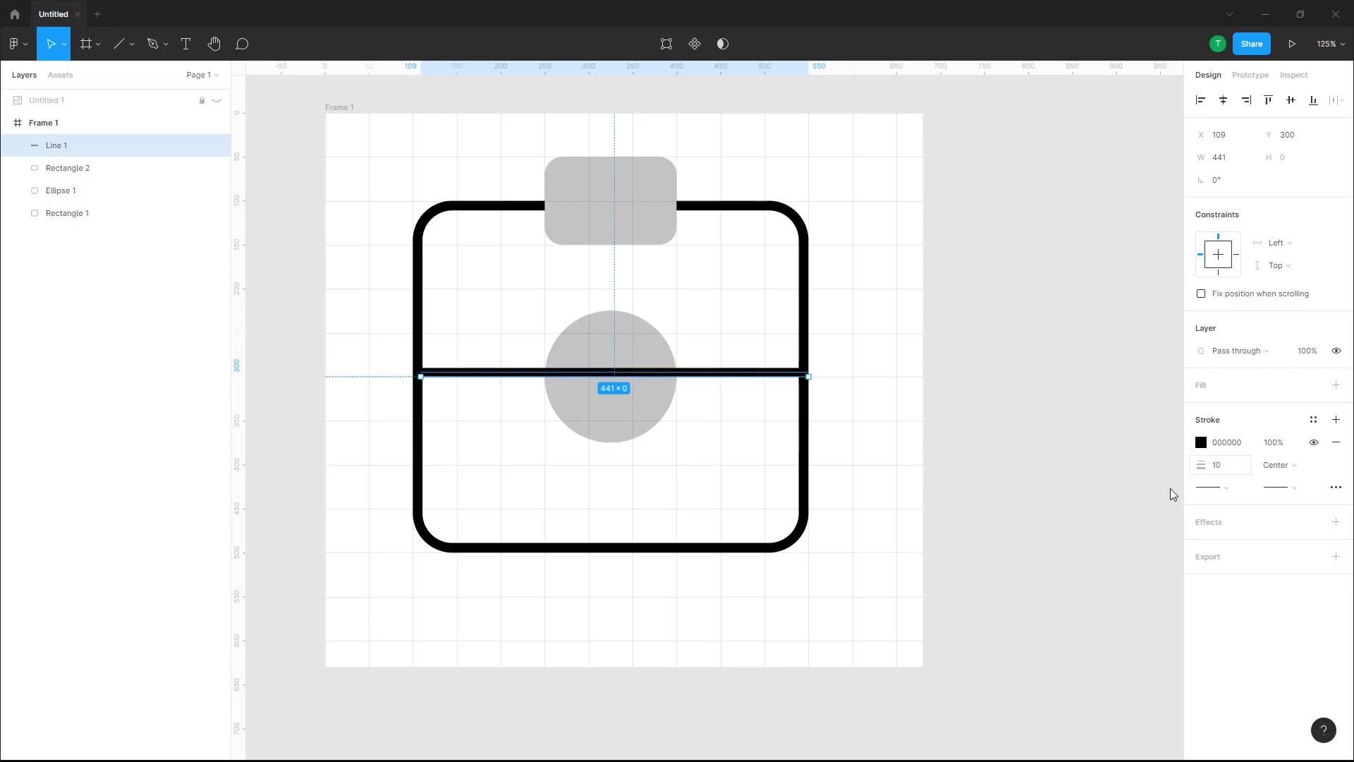
click(1173, 494)
Step: Reduce the body rectangle's stroke weight to match the thickness of the dividing line
click(808, 318)
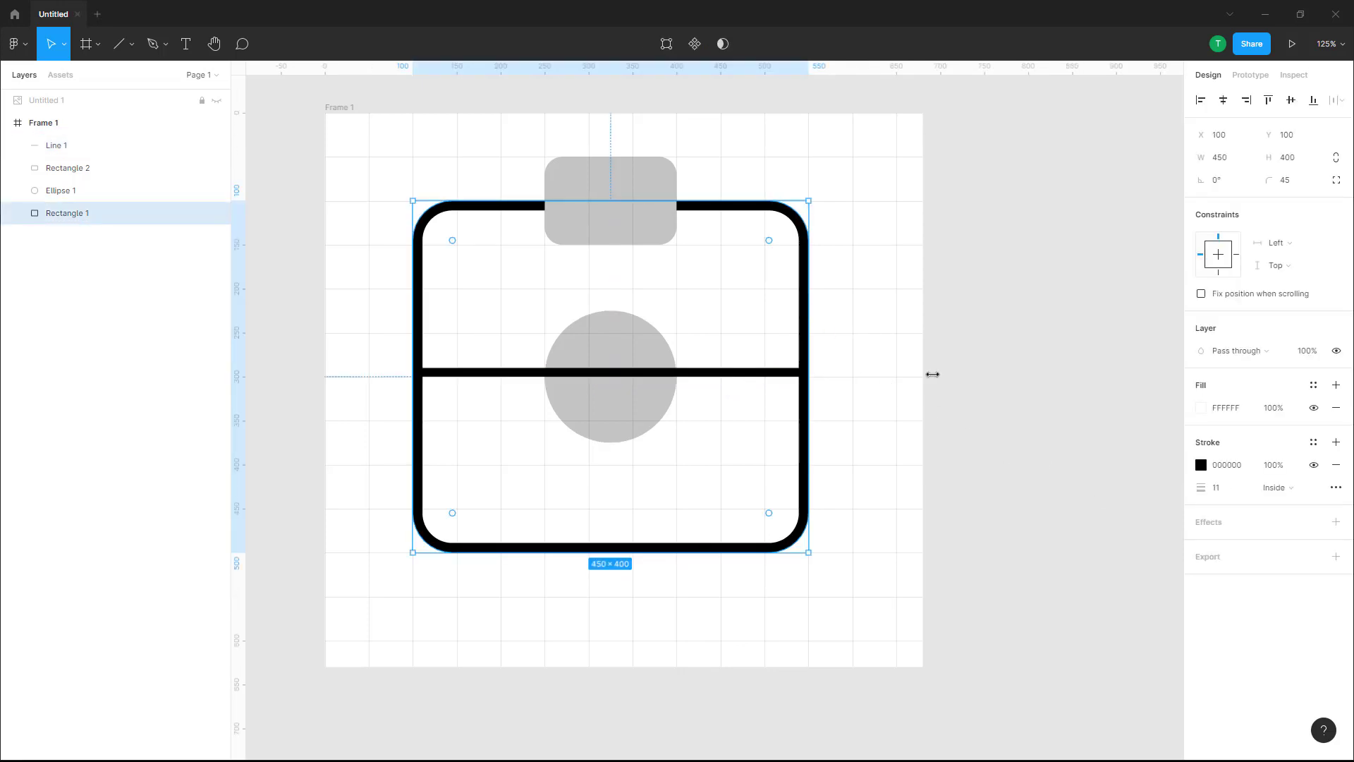
click(1218, 493)
click(1066, 405)
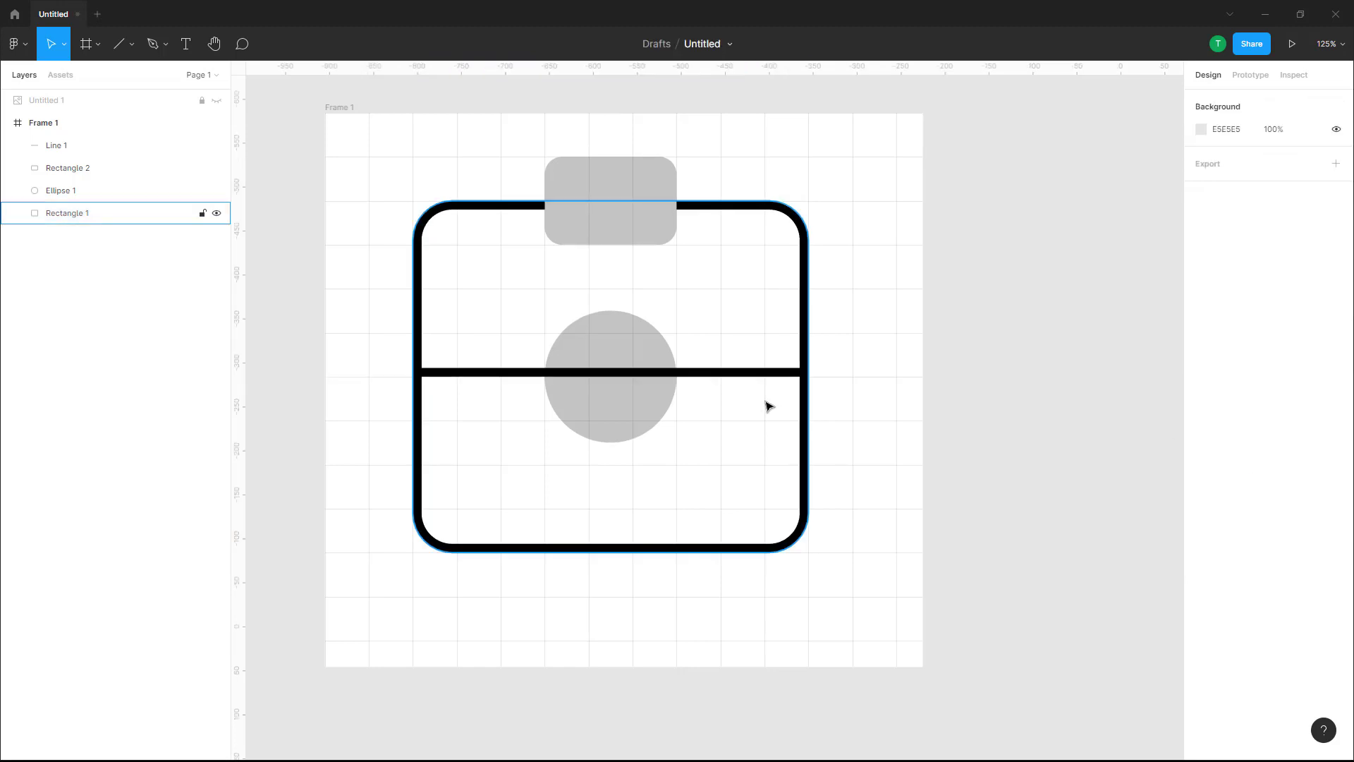
click(789, 372)
click(924, 420)
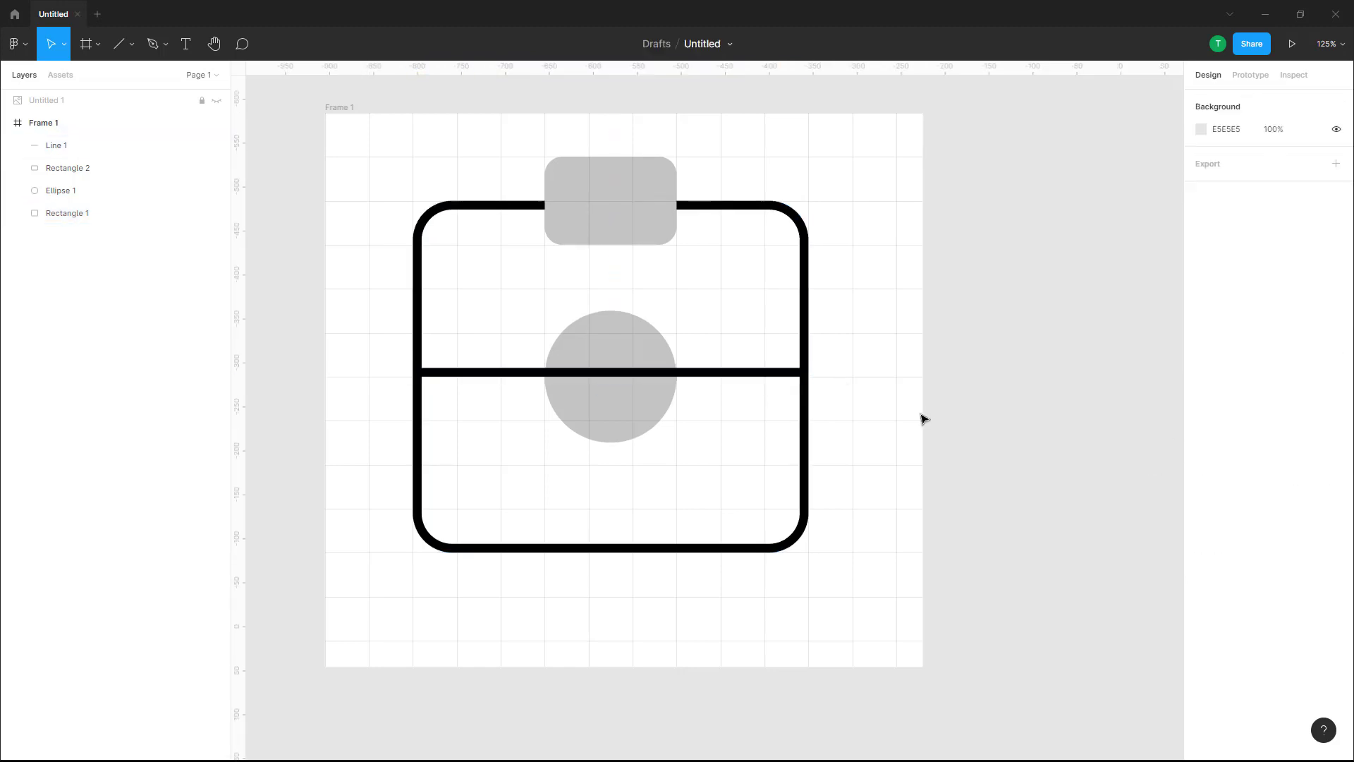
Step: Send the handle rectangle to the back so it sits behind the bag's body
click(656, 205)
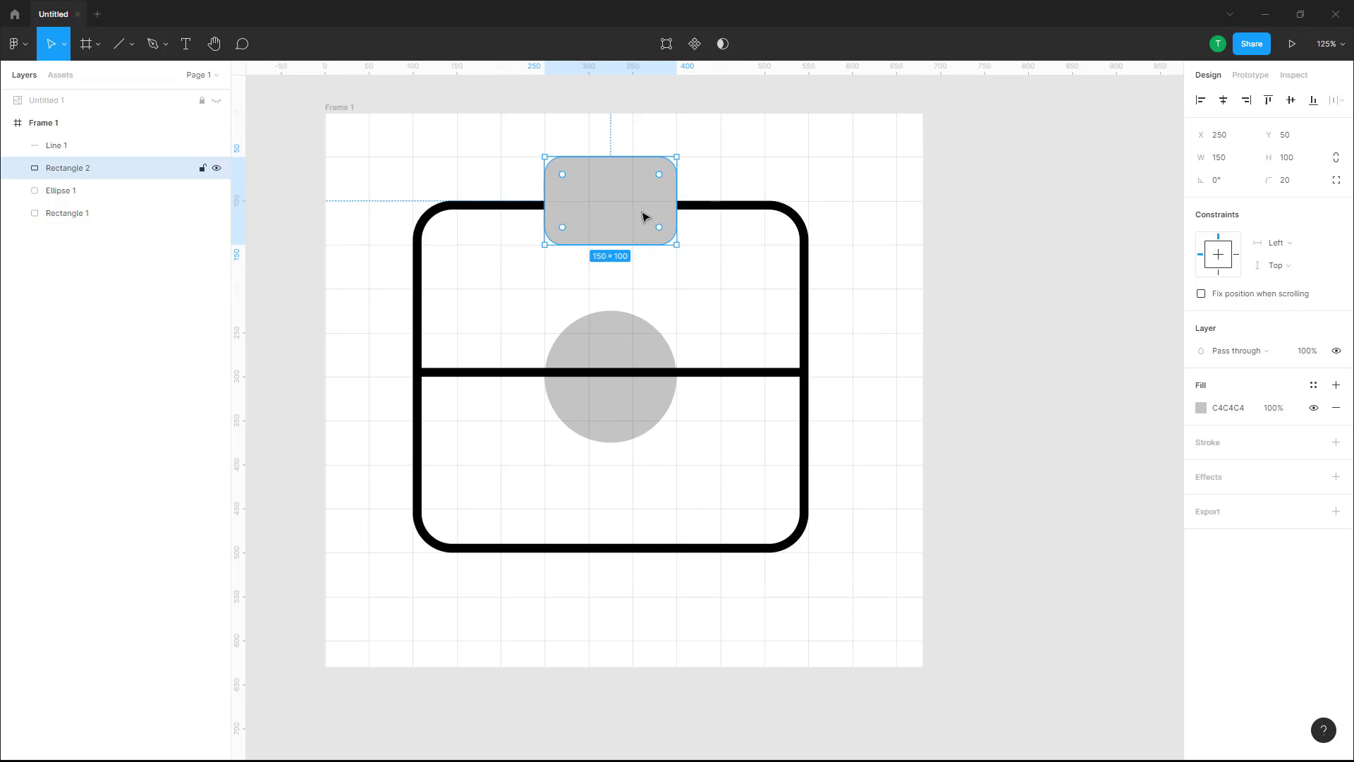
click(810, 154)
right_click(635, 201)
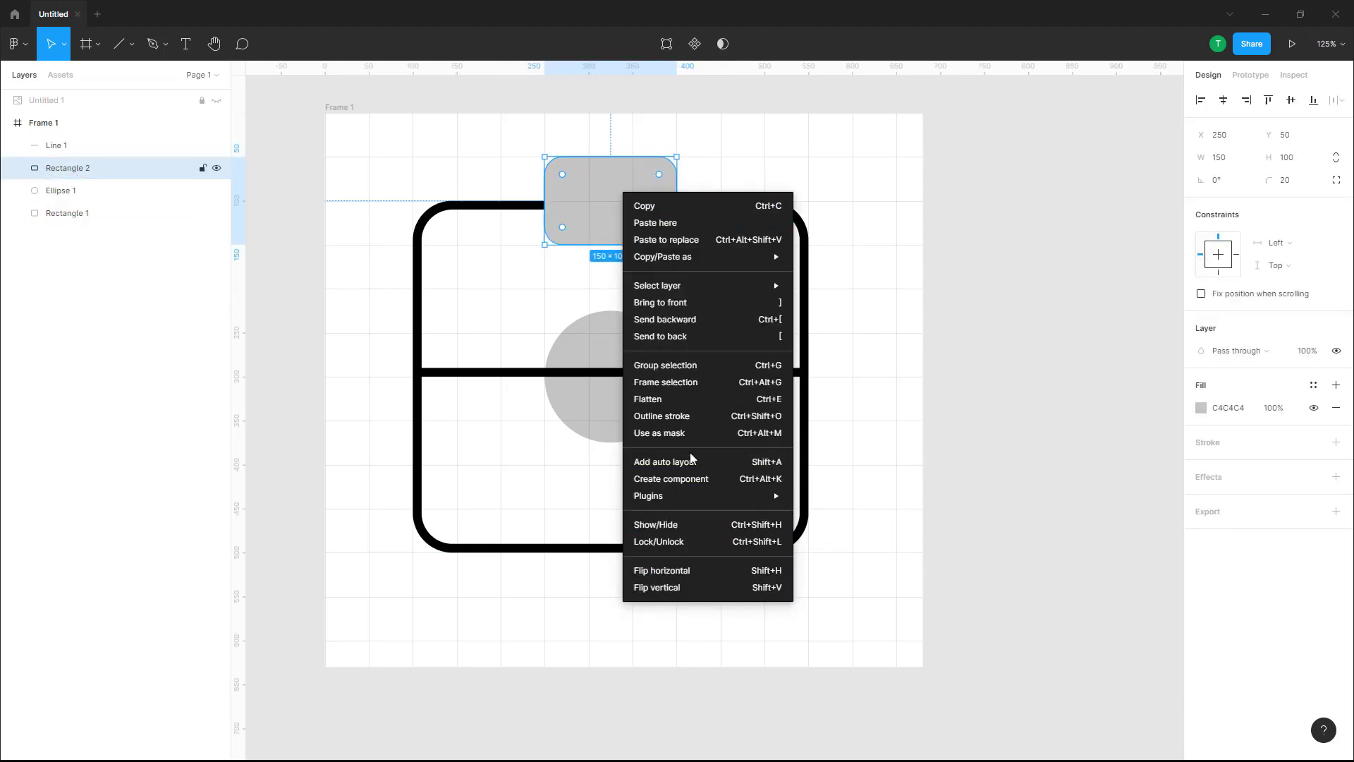
click(687, 336)
click(882, 220)
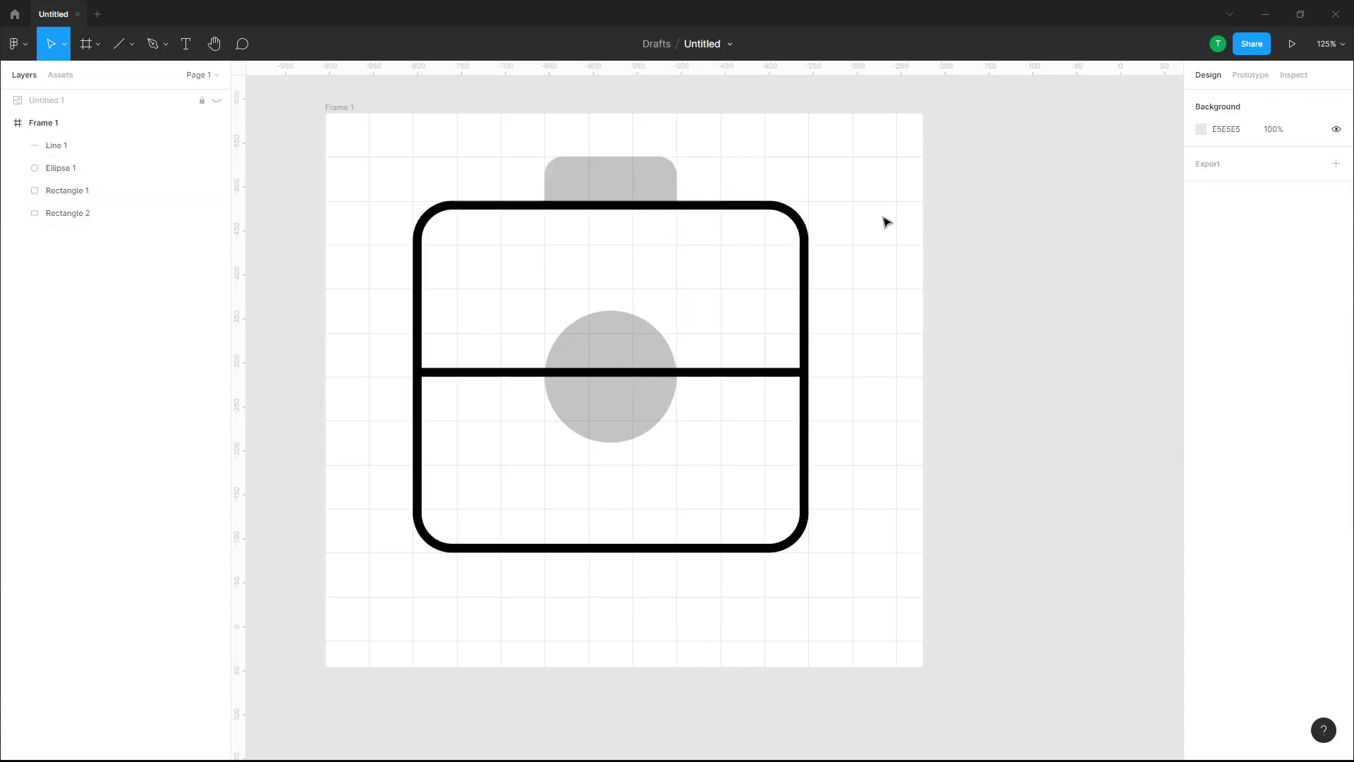
Step: Change the body rectangle's fill to a radial gradient with a white FFFFFF centre stop
click(716, 254)
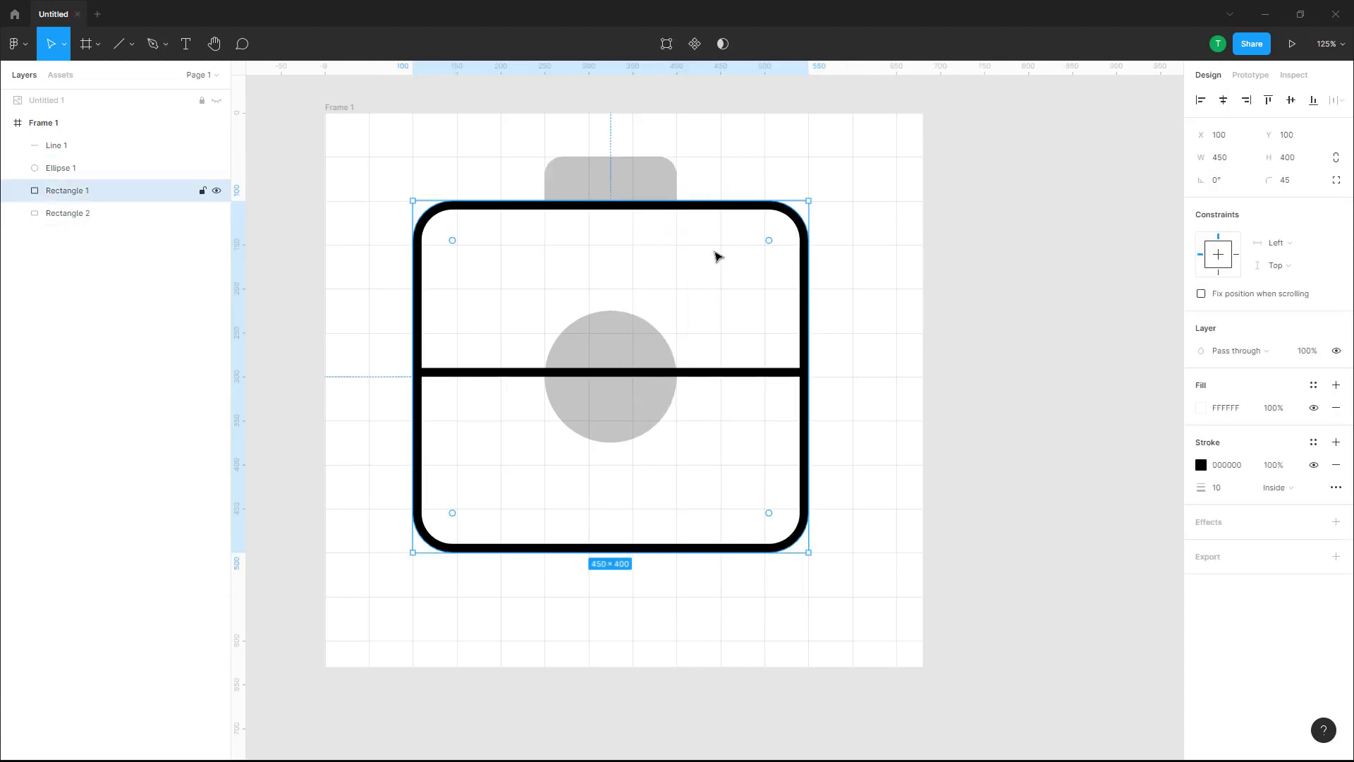
click(1200, 408)
drag(1102, 430, 988, 376)
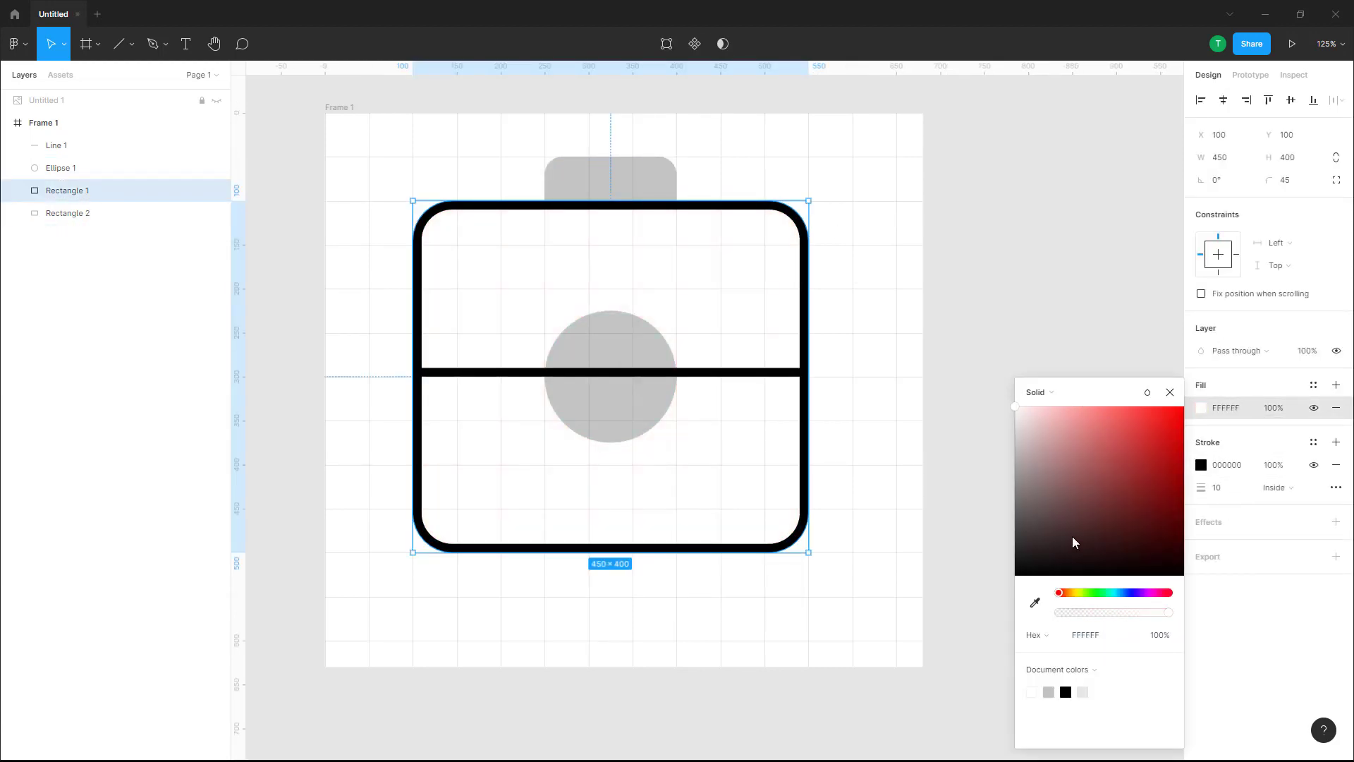
drag(1039, 449, 1010, 396)
click(1027, 392)
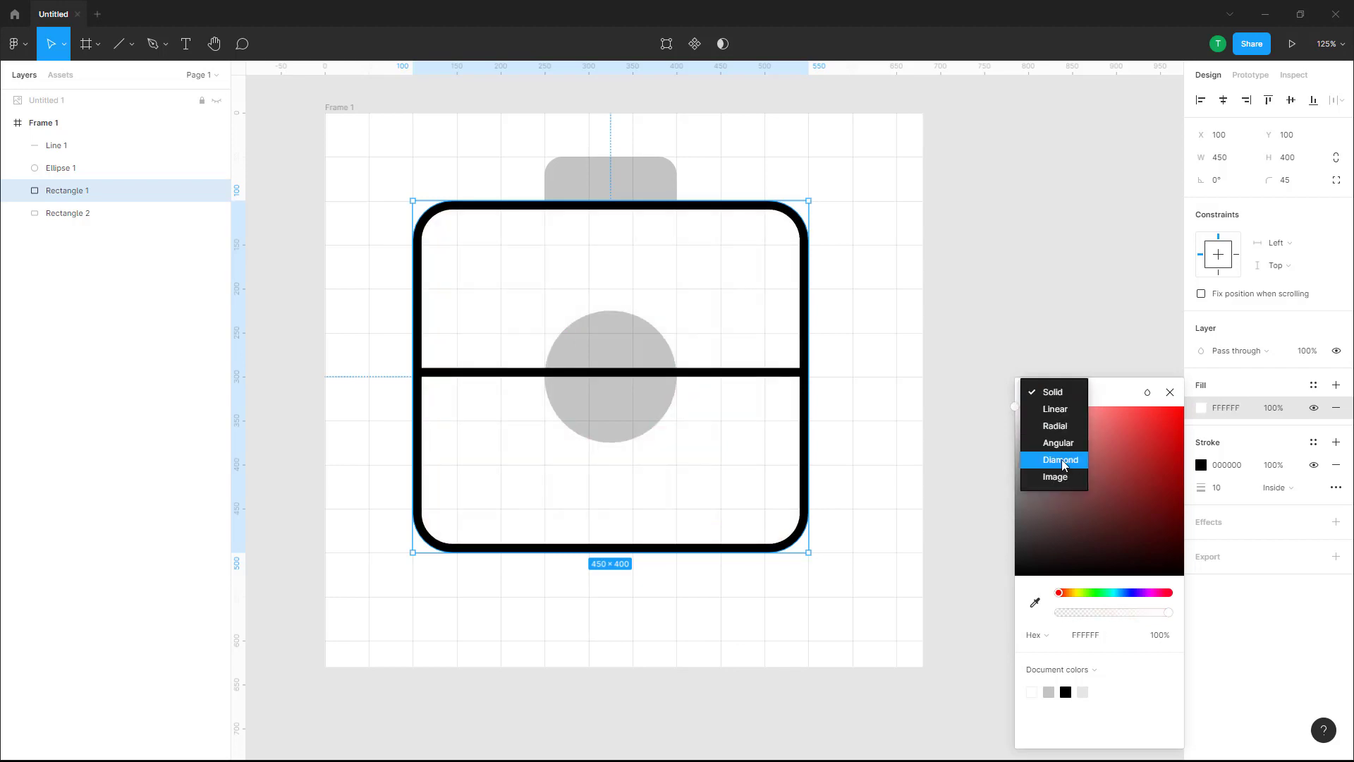
click(1054, 409)
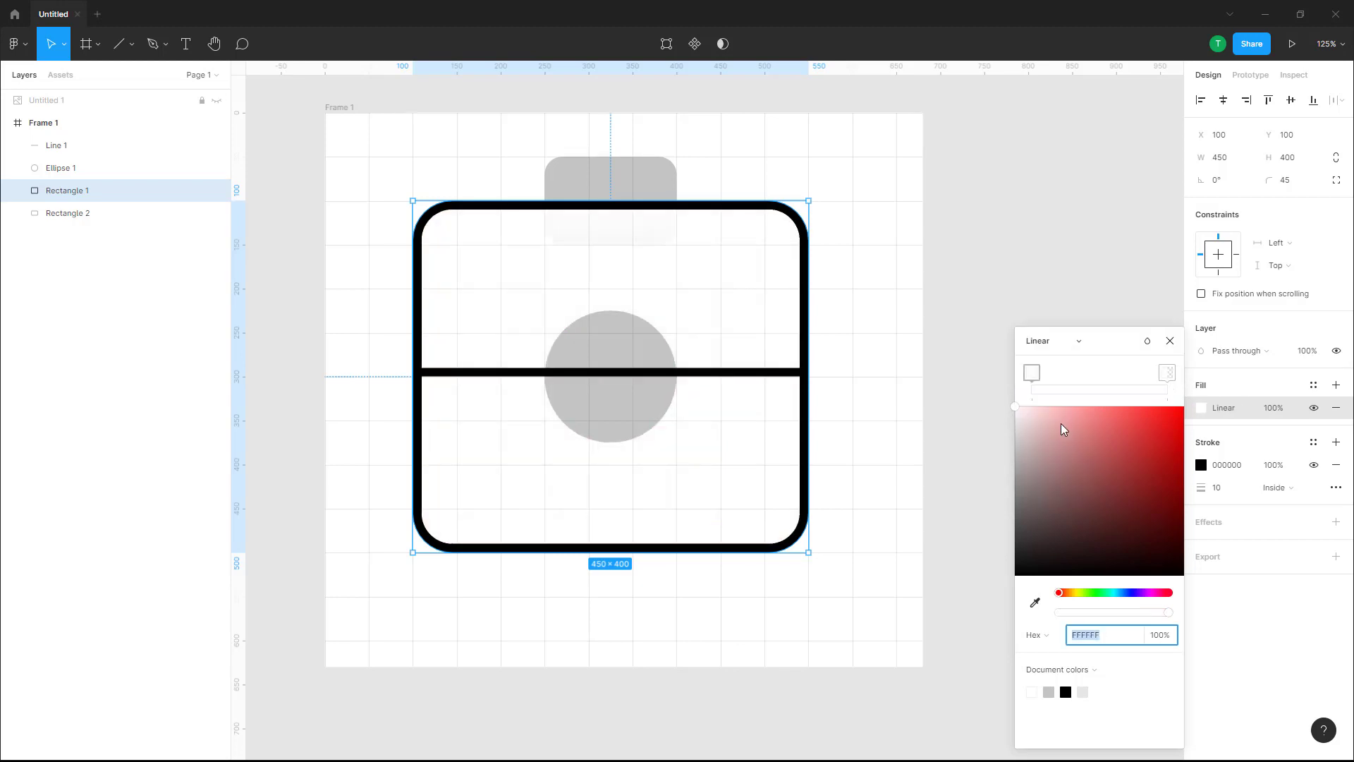
click(1040, 342)
click(1066, 355)
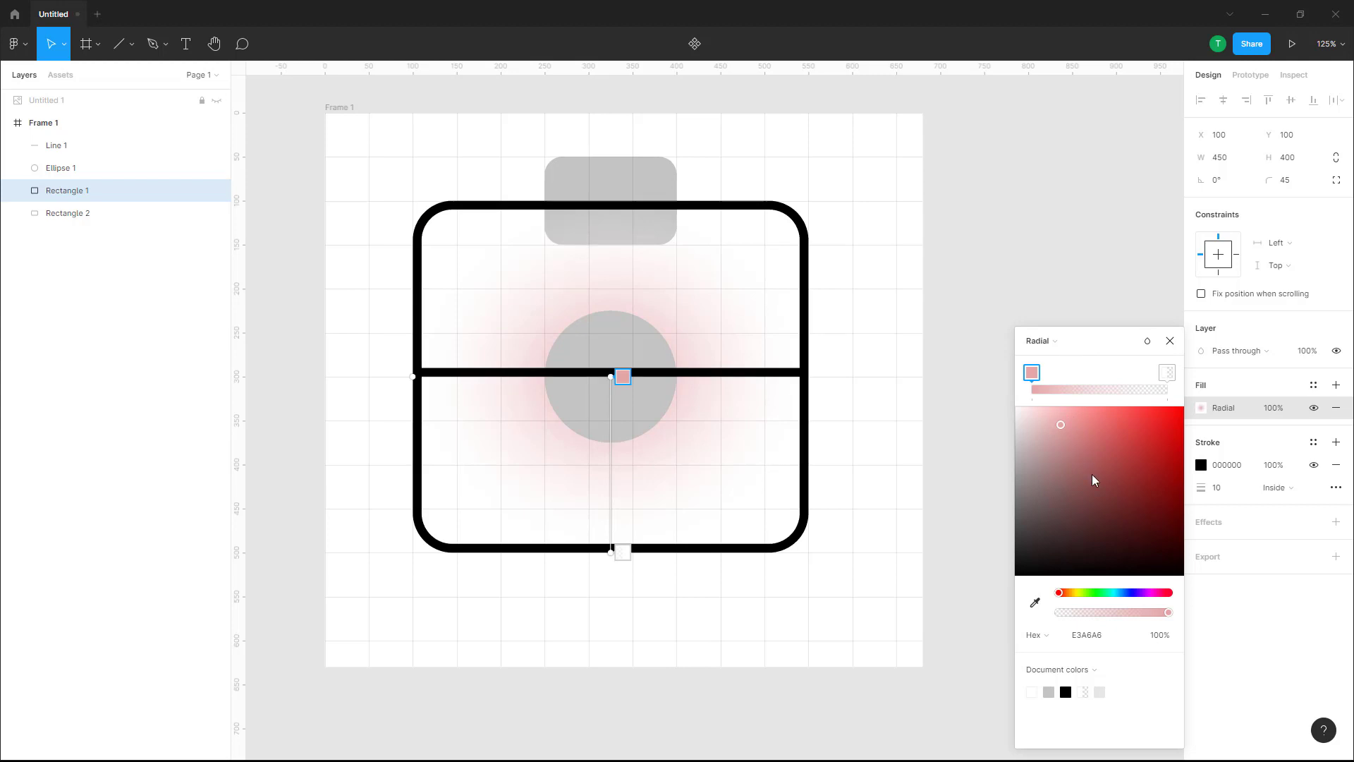
drag(1056, 430, 955, 365)
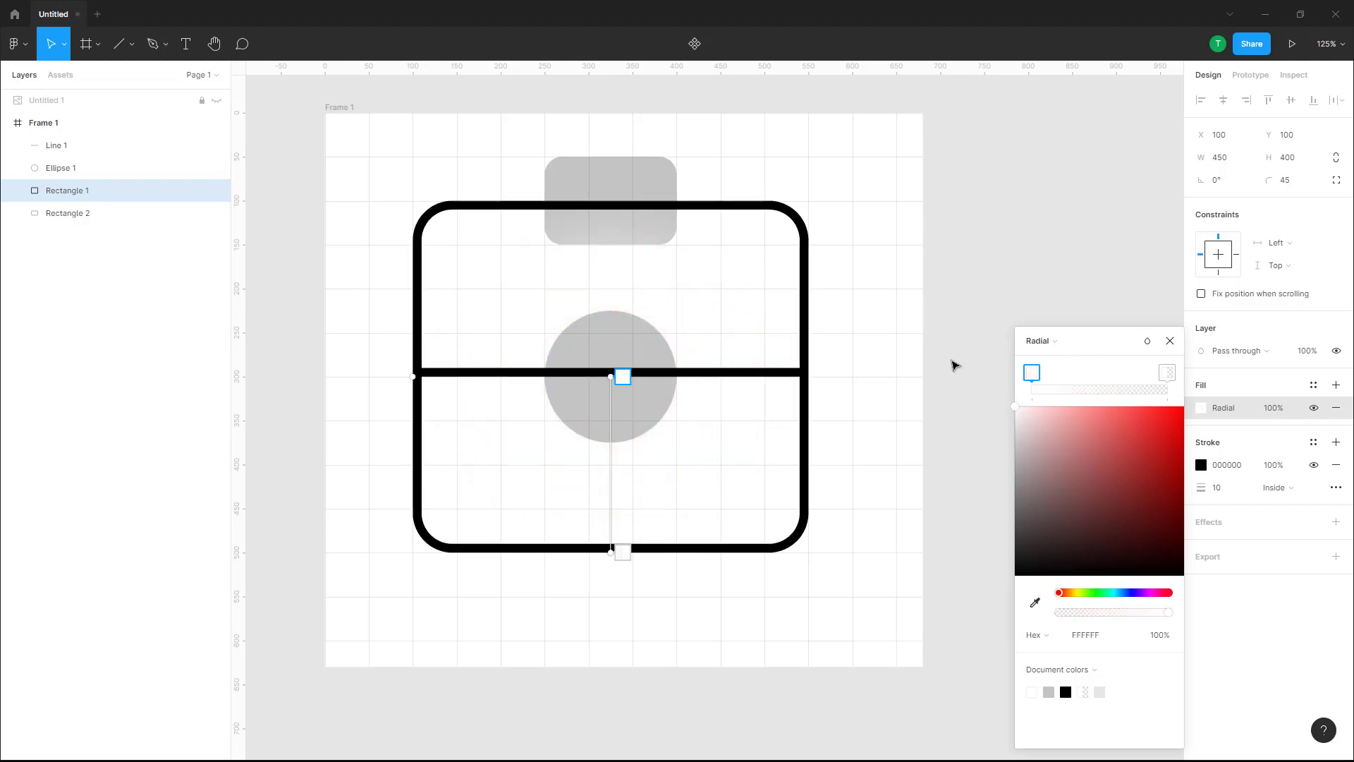
Step: Set the outer stop of the body's gradient to light grey DEDEDE at 100% opacity
click(1167, 374)
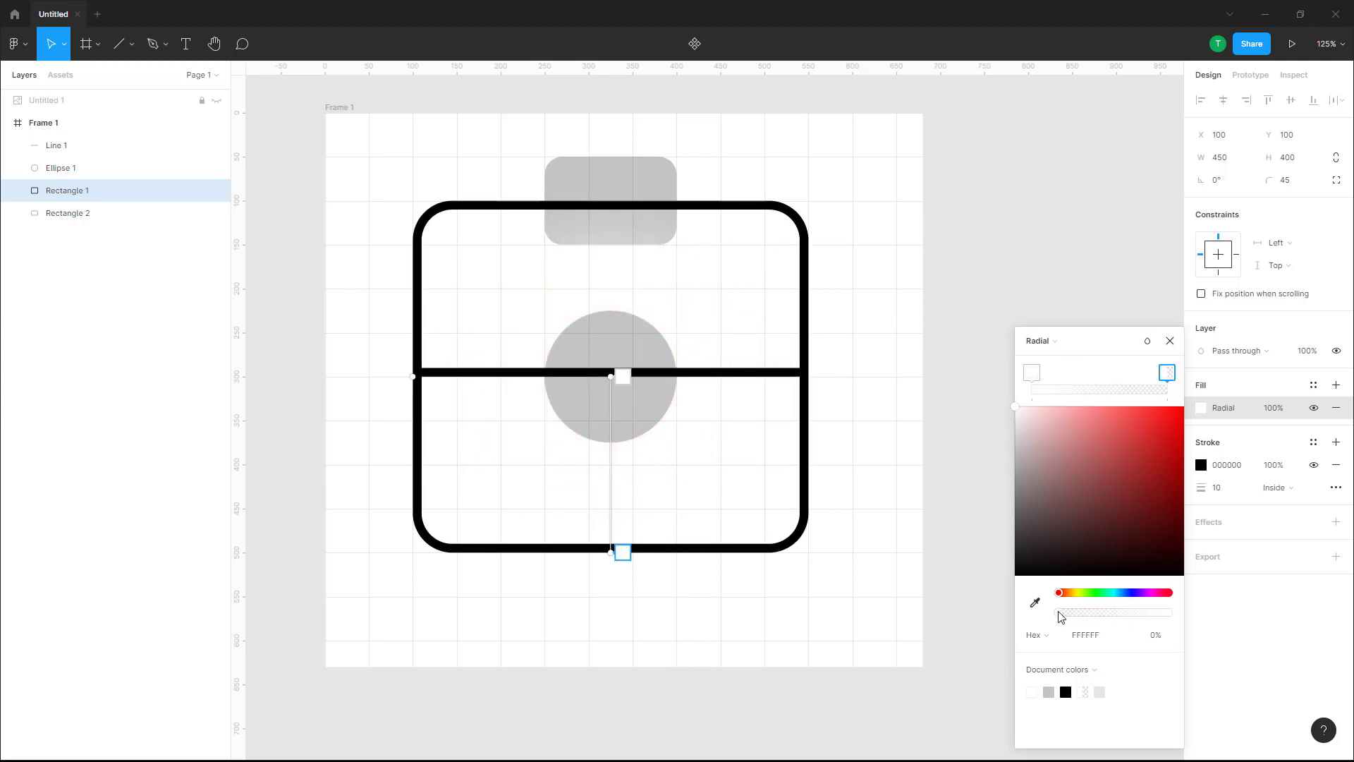
drag(1059, 617, 1194, 620)
drag(1060, 466, 1001, 439)
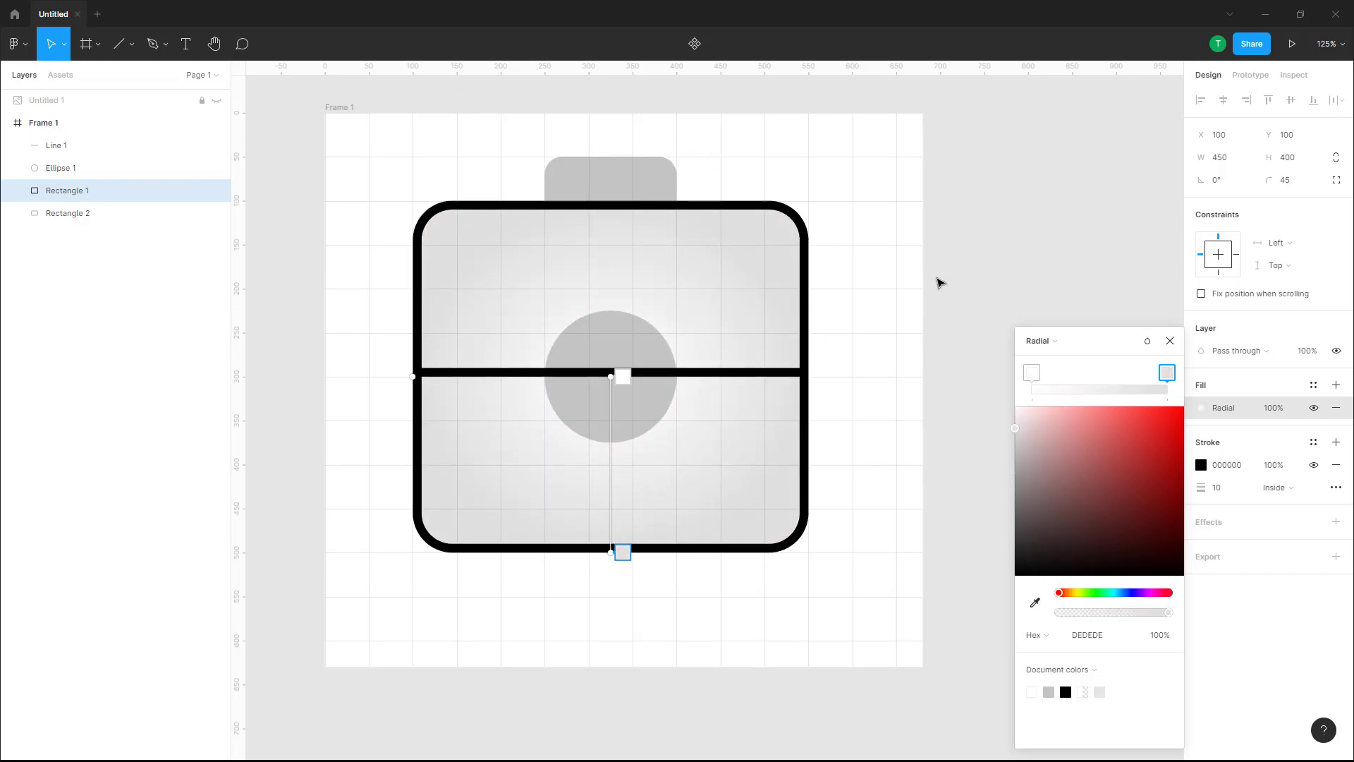
click(1106, 266)
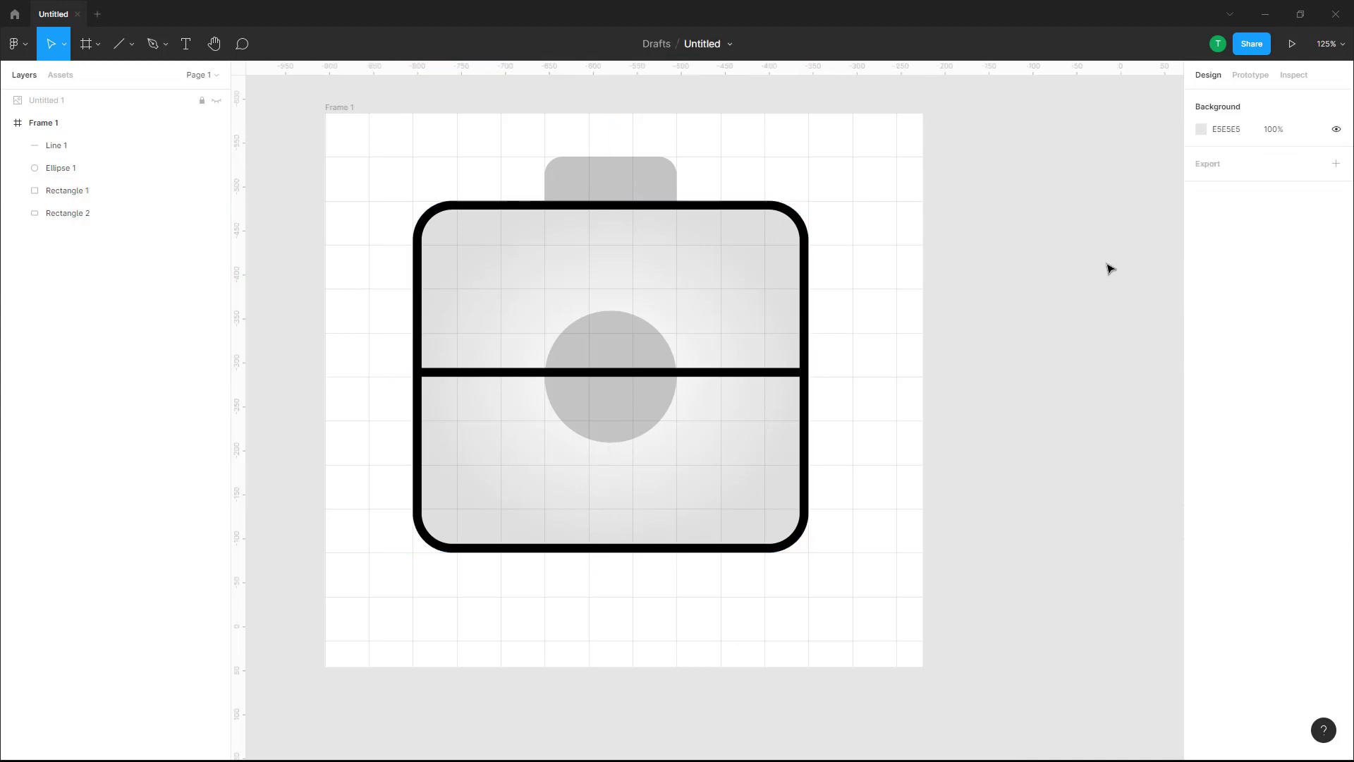
Step: Change the central circle's fill to a radial gradient starting from light grey CDCACA
click(594, 347)
click(1200, 407)
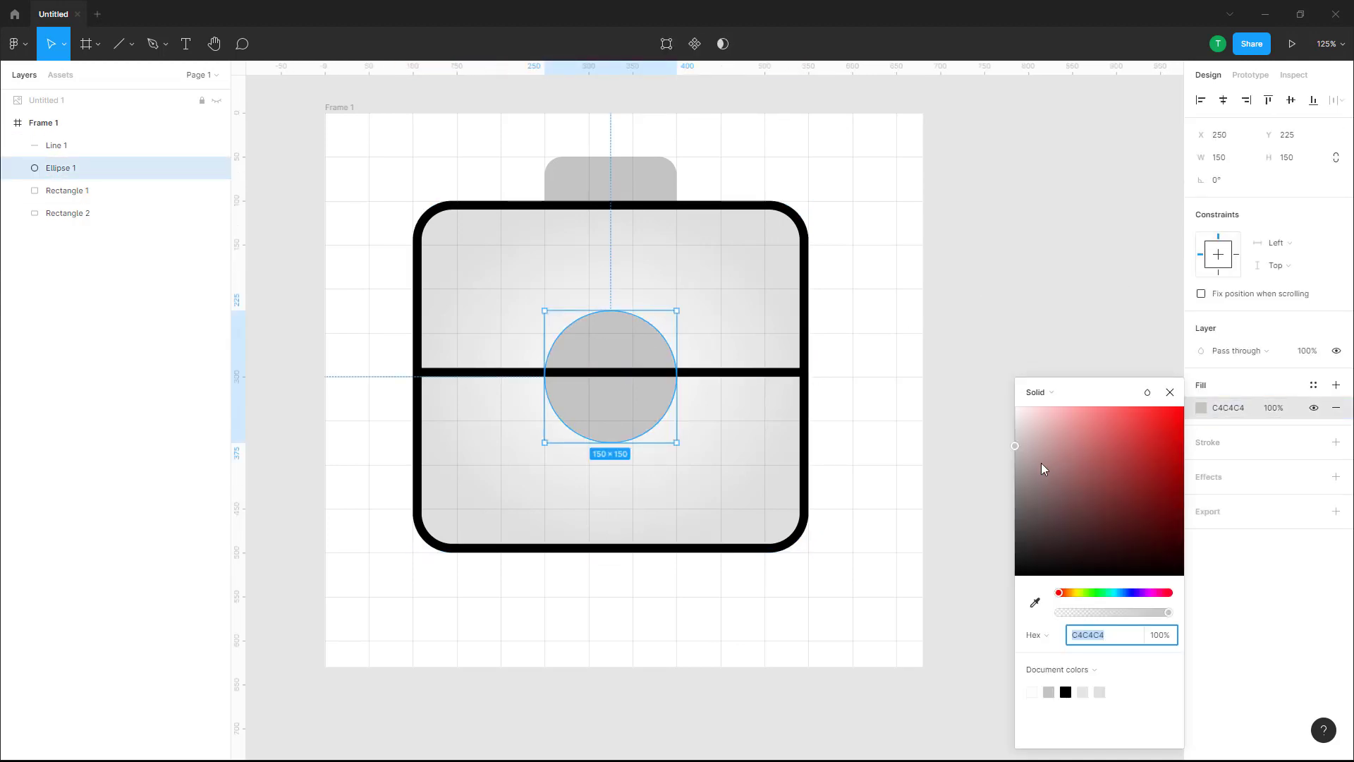
drag(1041, 462, 1018, 439)
click(1067, 396)
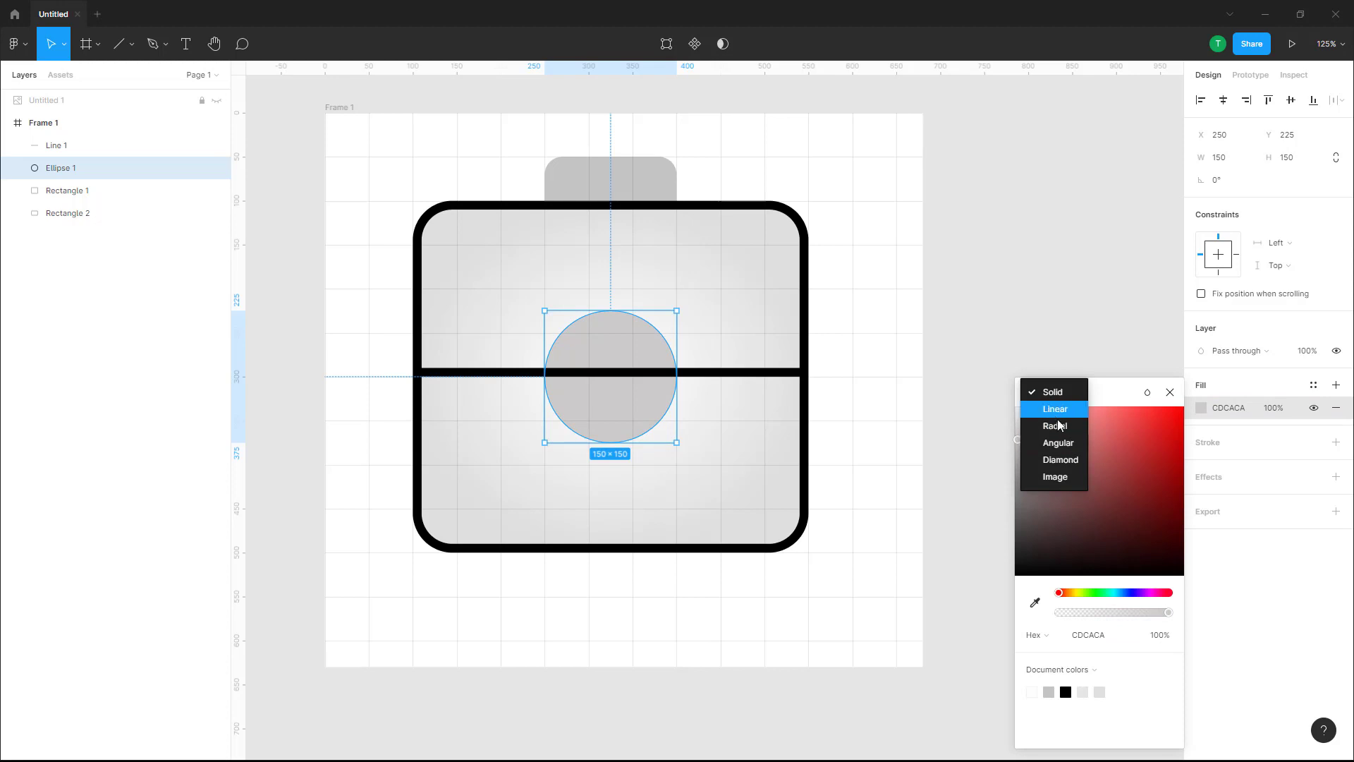
click(1065, 426)
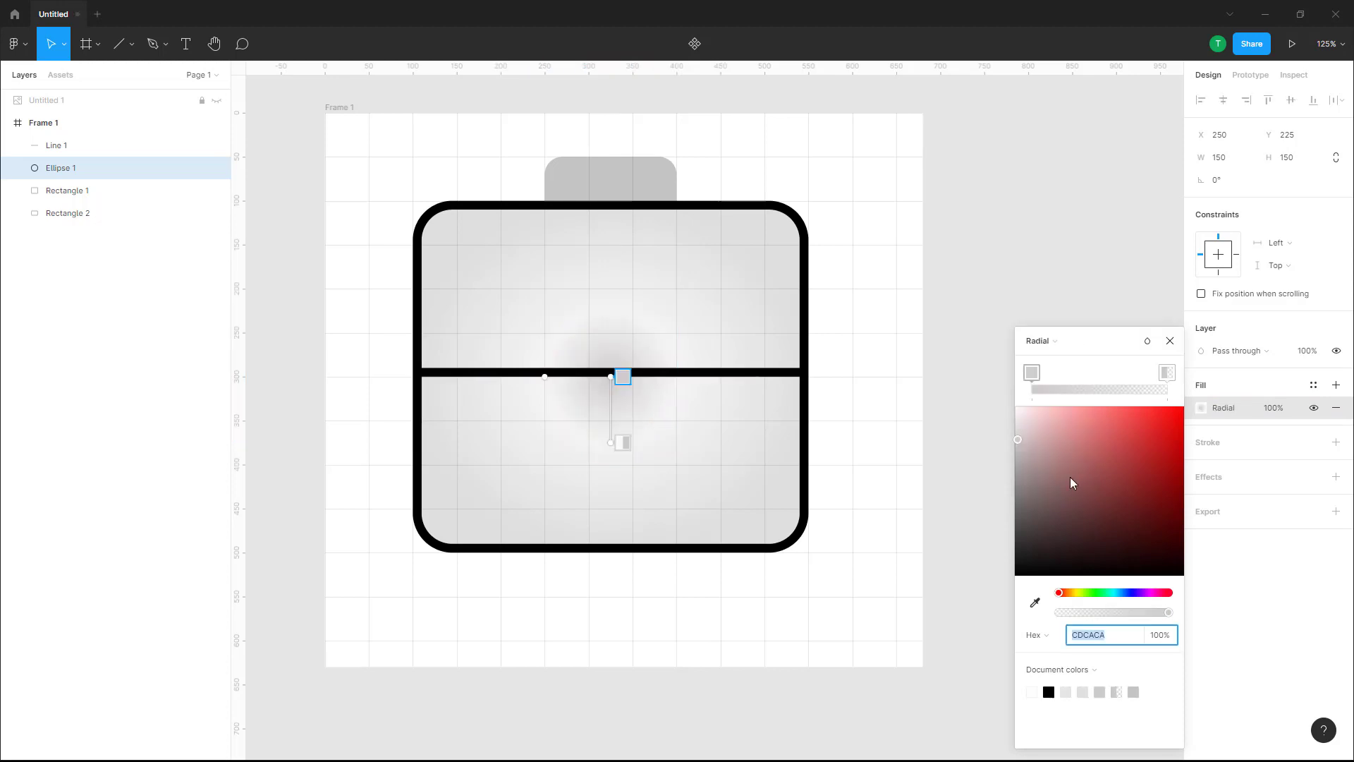
Step: Set the outer stop of the circle's gradient to black 000000 at 100% opacity
click(1168, 373)
drag(1066, 571, 1229, 605)
drag(1057, 613, 1251, 633)
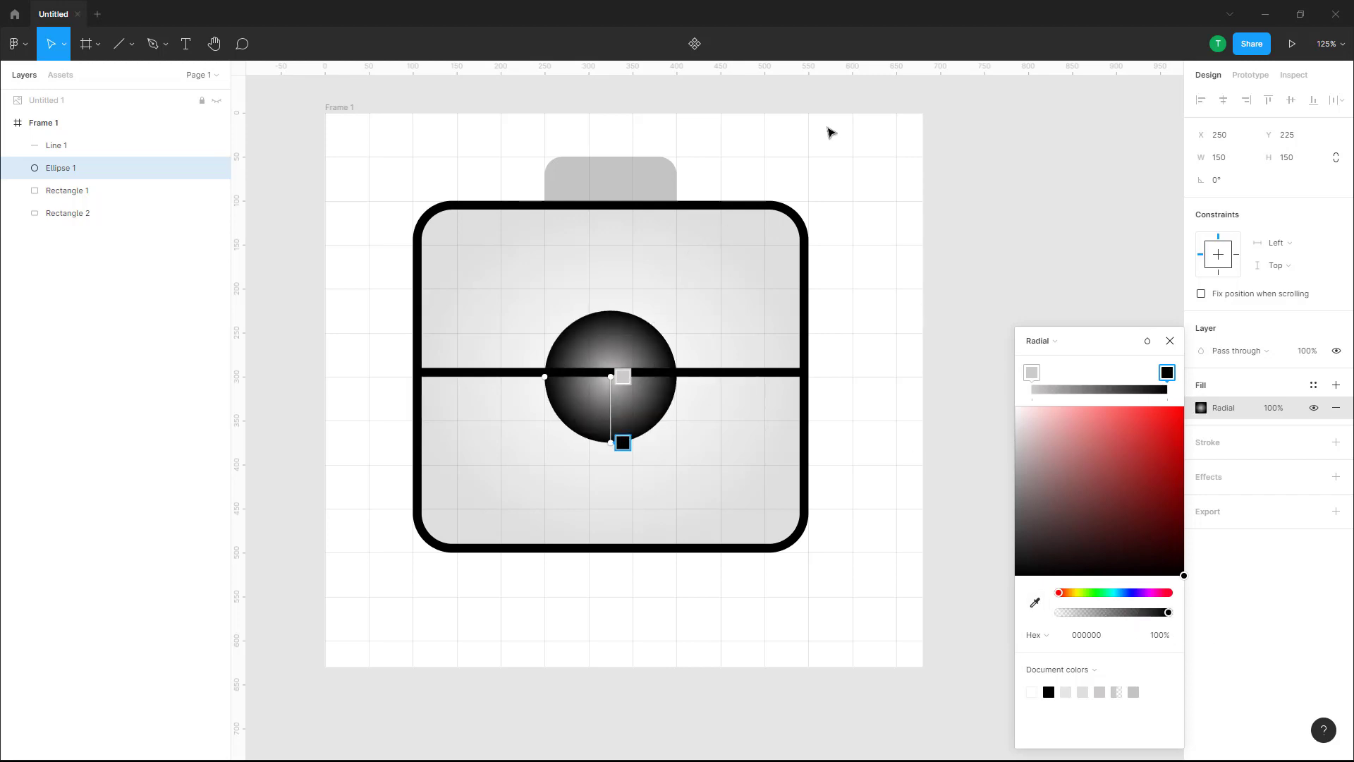
click(1169, 341)
click(1154, 336)
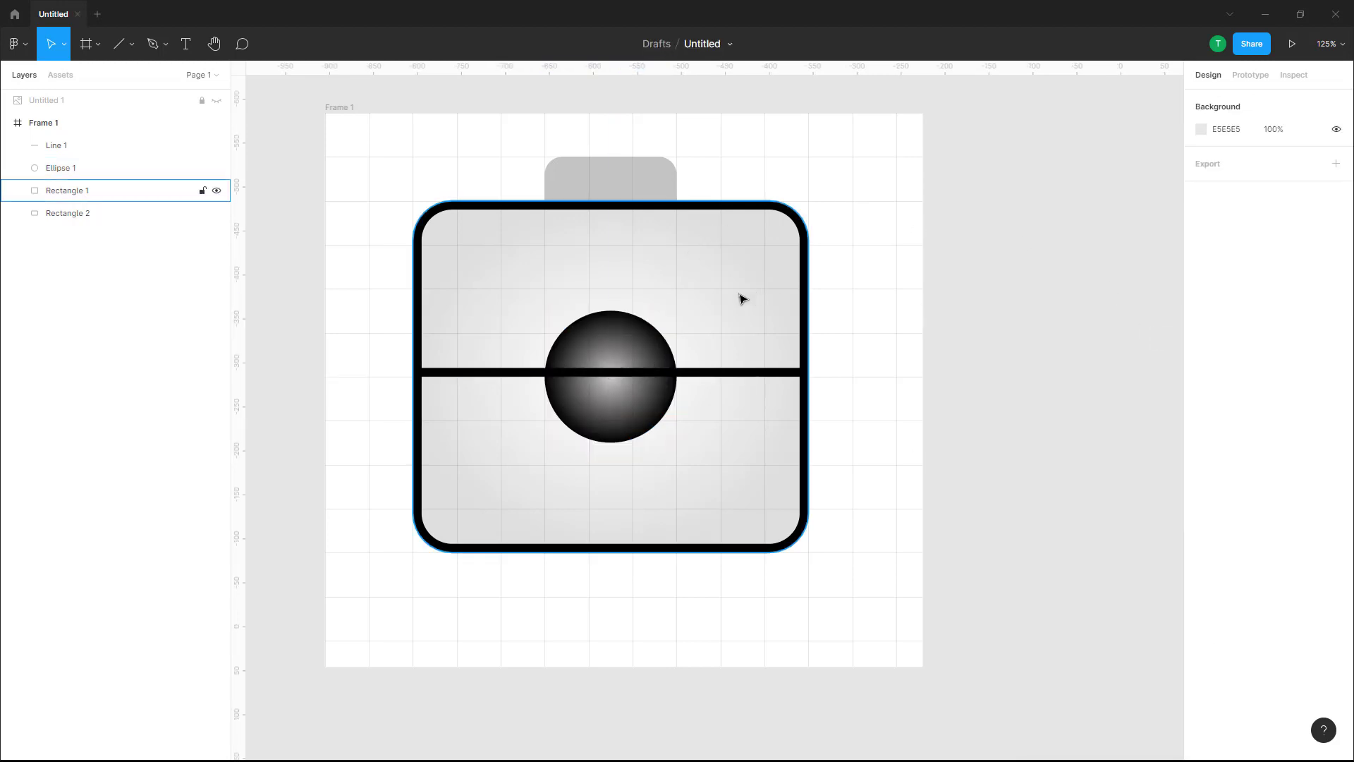
Step: Add a grey 7A7878 stop to the circle's gradient and move it right beside the black outer stop
click(643, 351)
click(1200, 408)
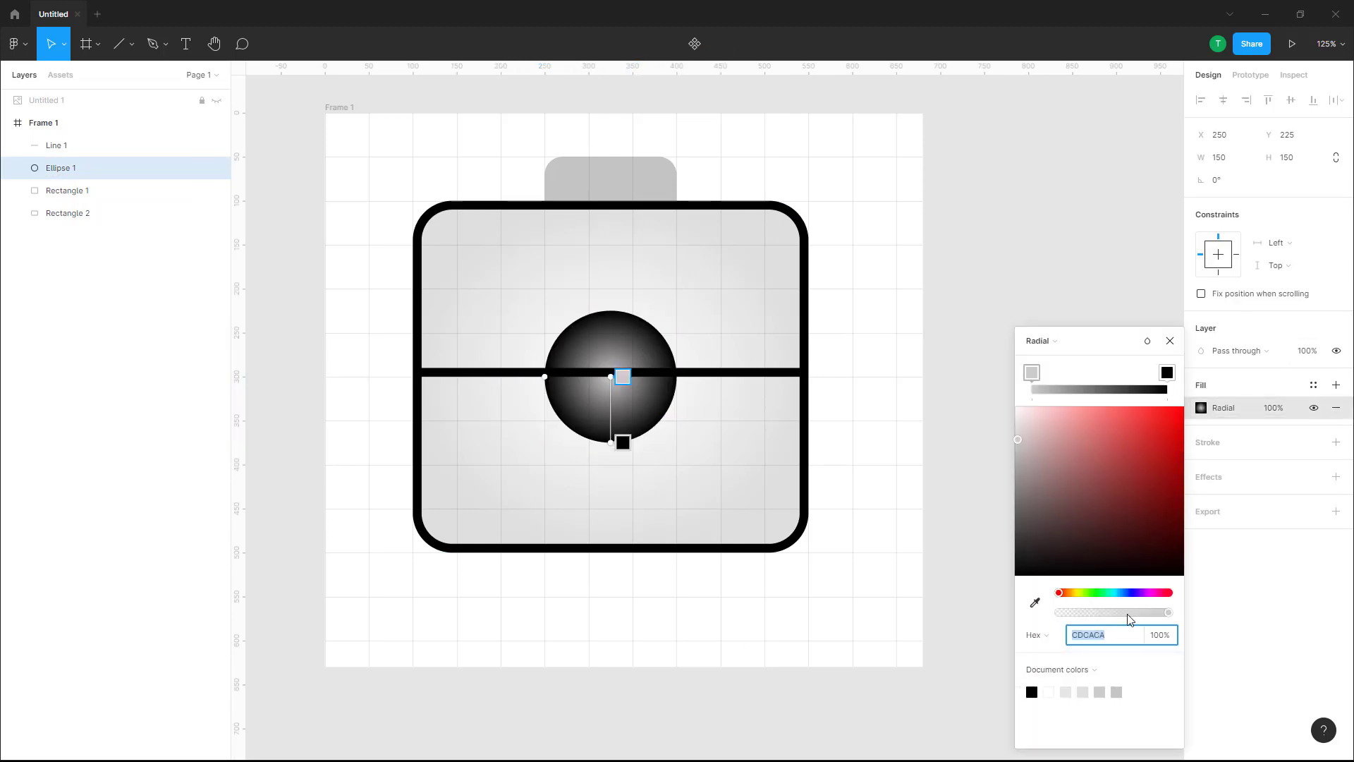
click(1086, 390)
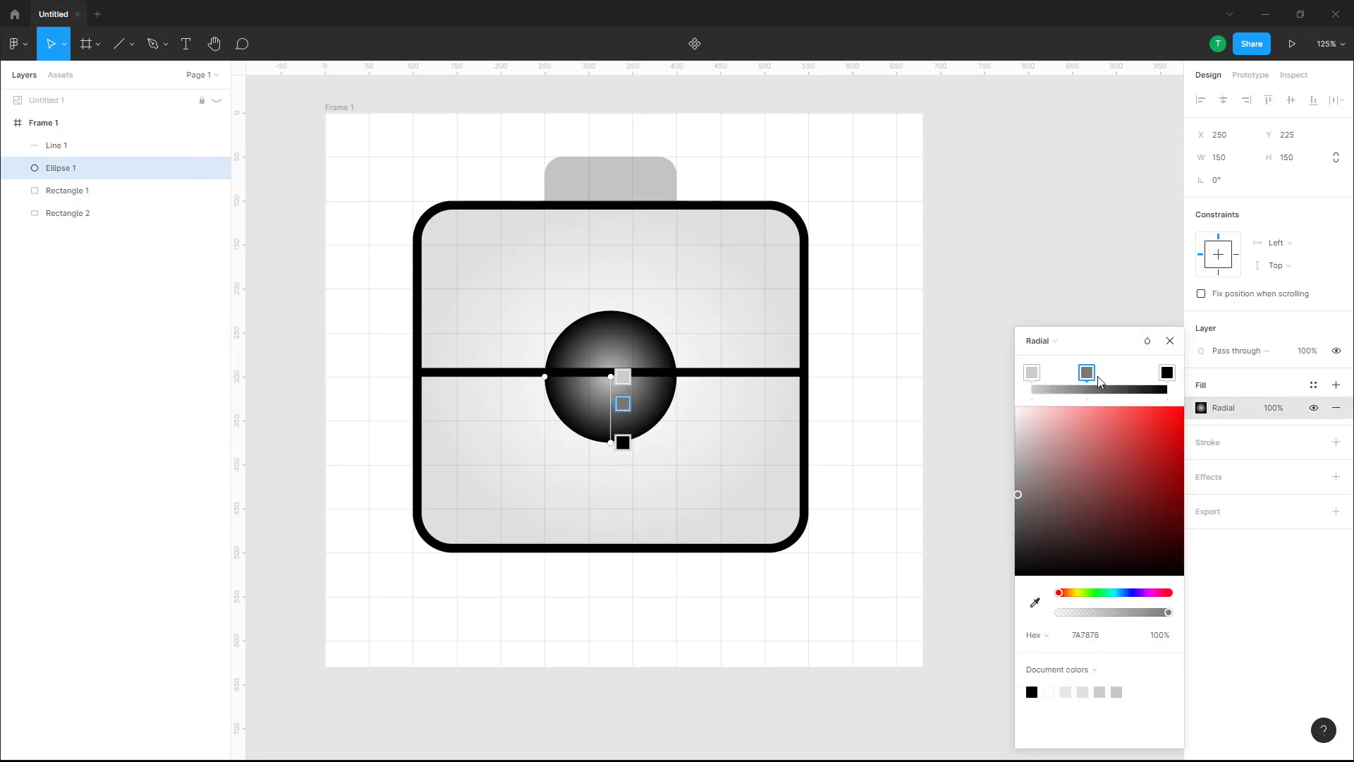
drag(1098, 381, 1160, 381)
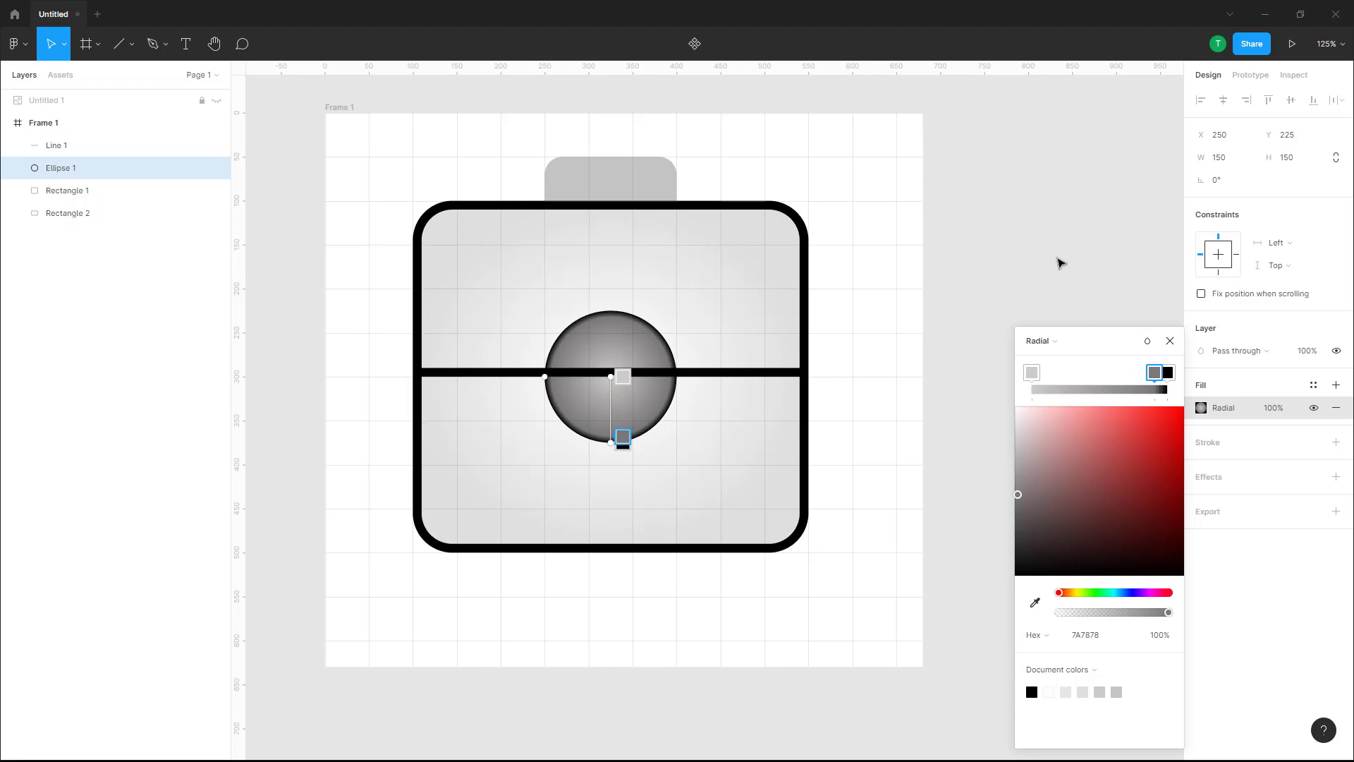
Step: Give the handle rectangle a radial gradient fill and sample grey DEDEDE from the body for its inner stop
click(615, 173)
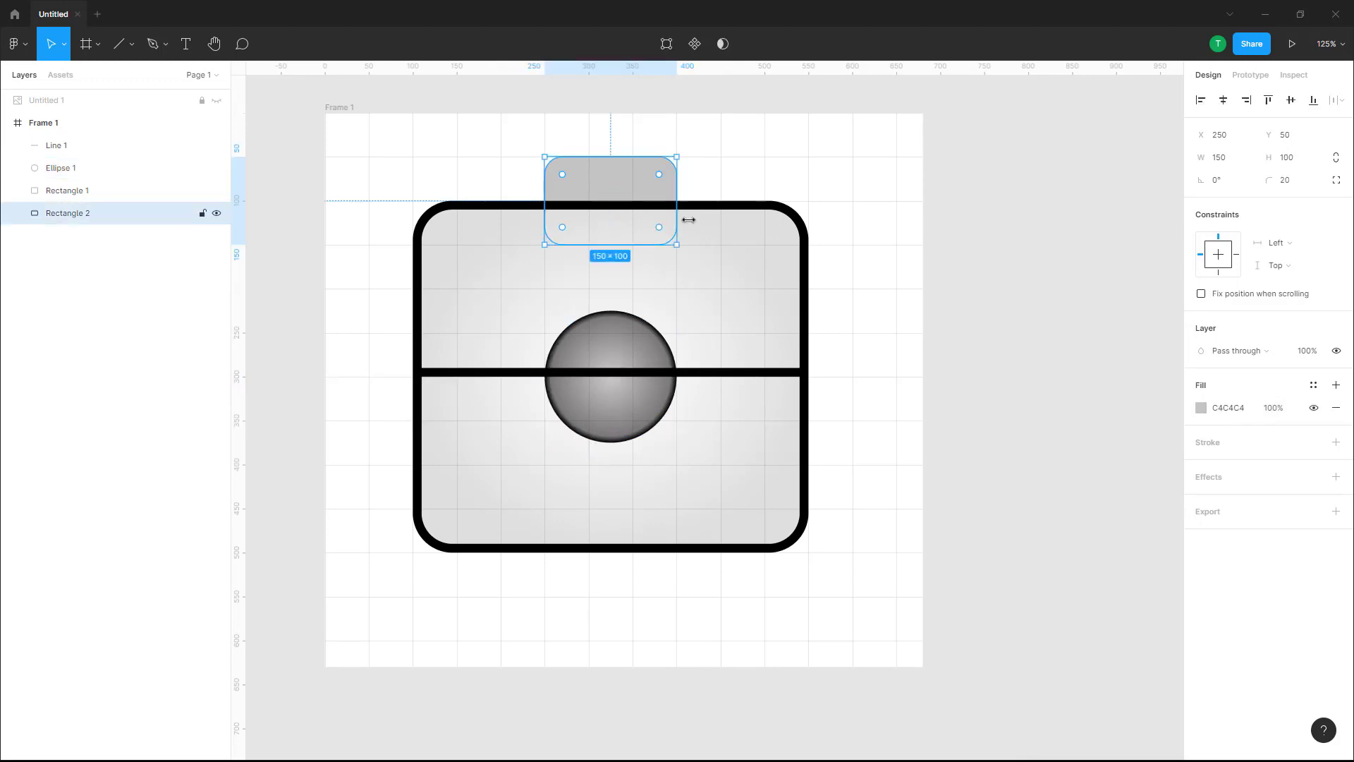
click(1208, 412)
click(1207, 412)
click(1035, 602)
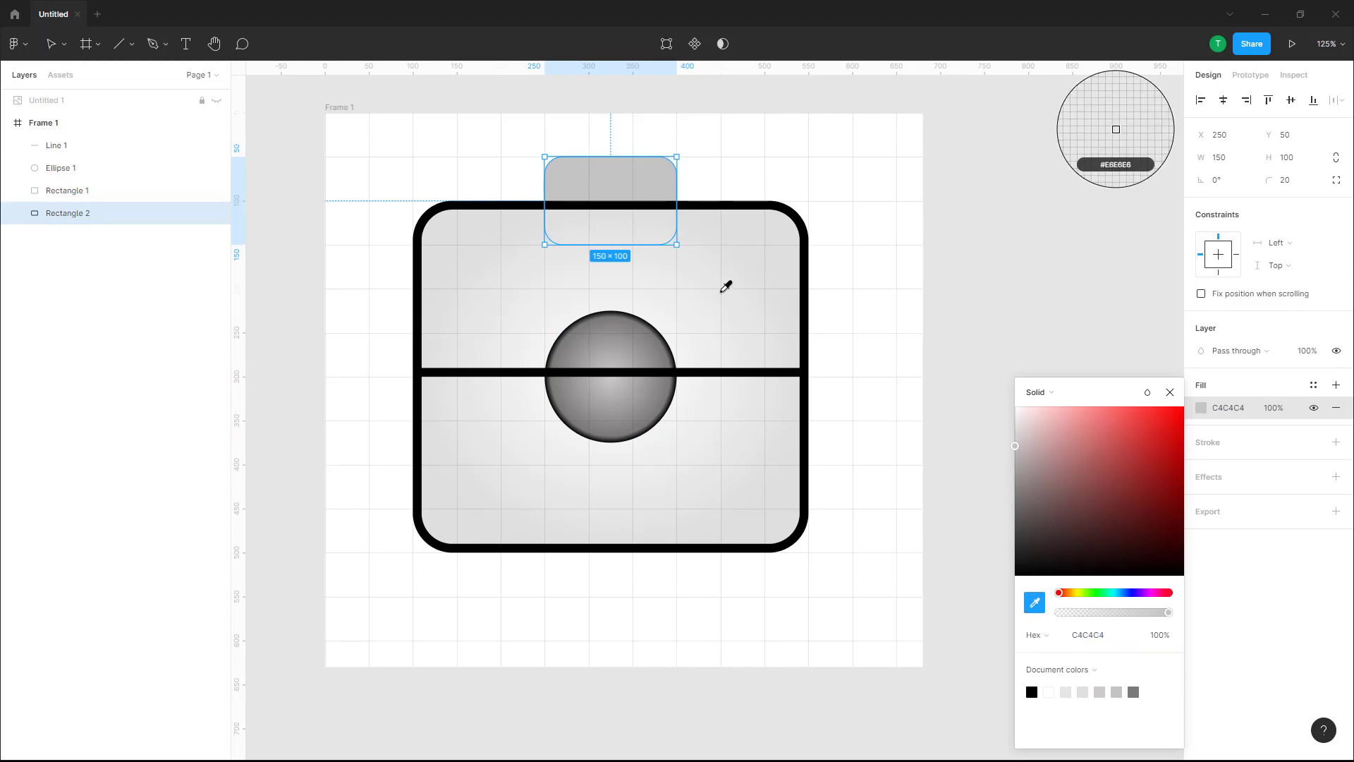
click(721, 290)
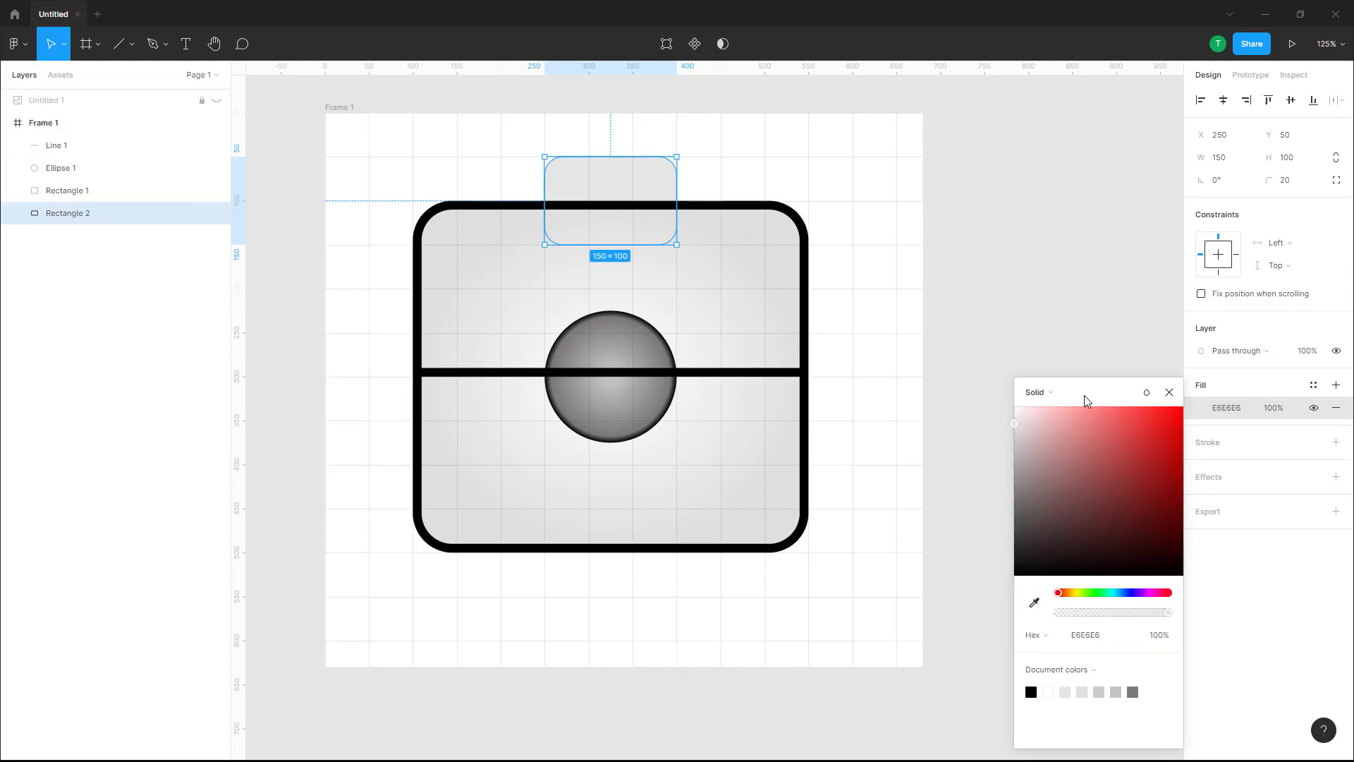
click(1037, 392)
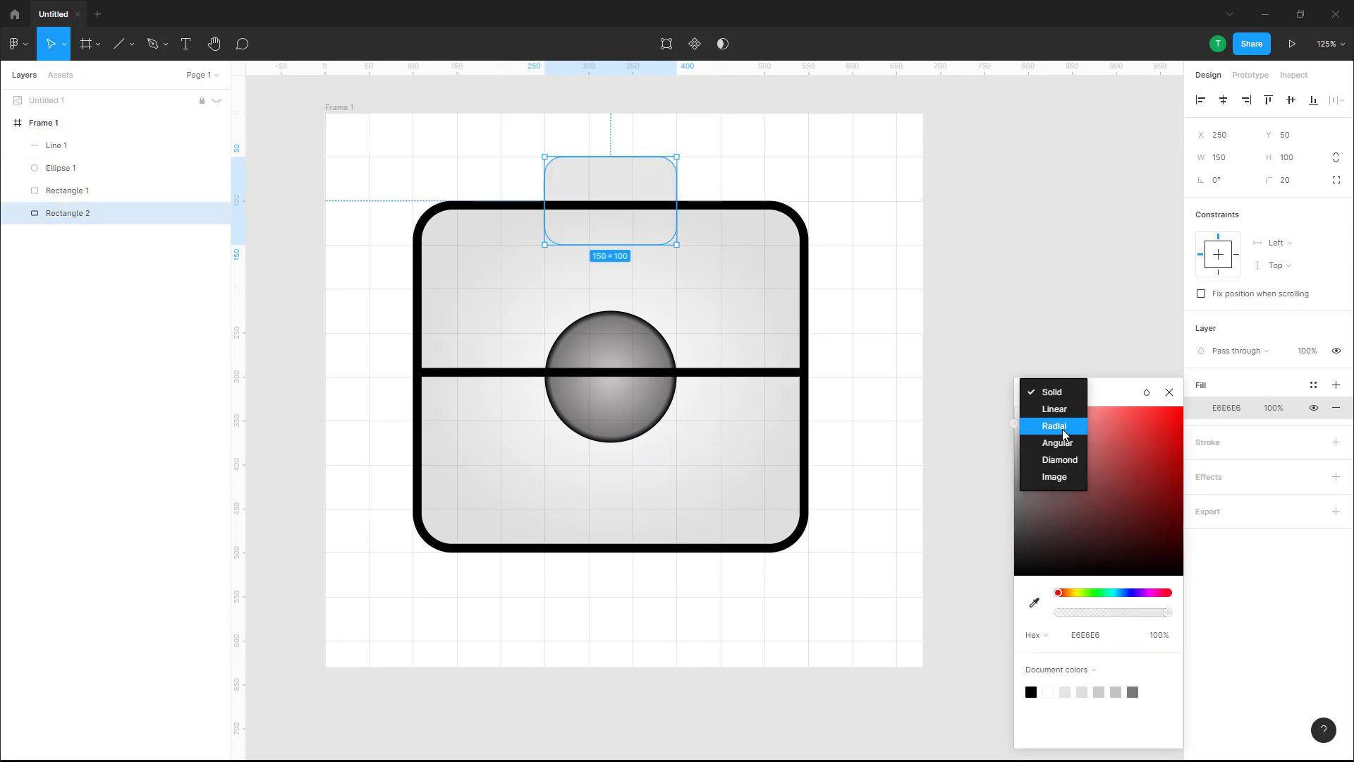
click(1061, 427)
click(1033, 602)
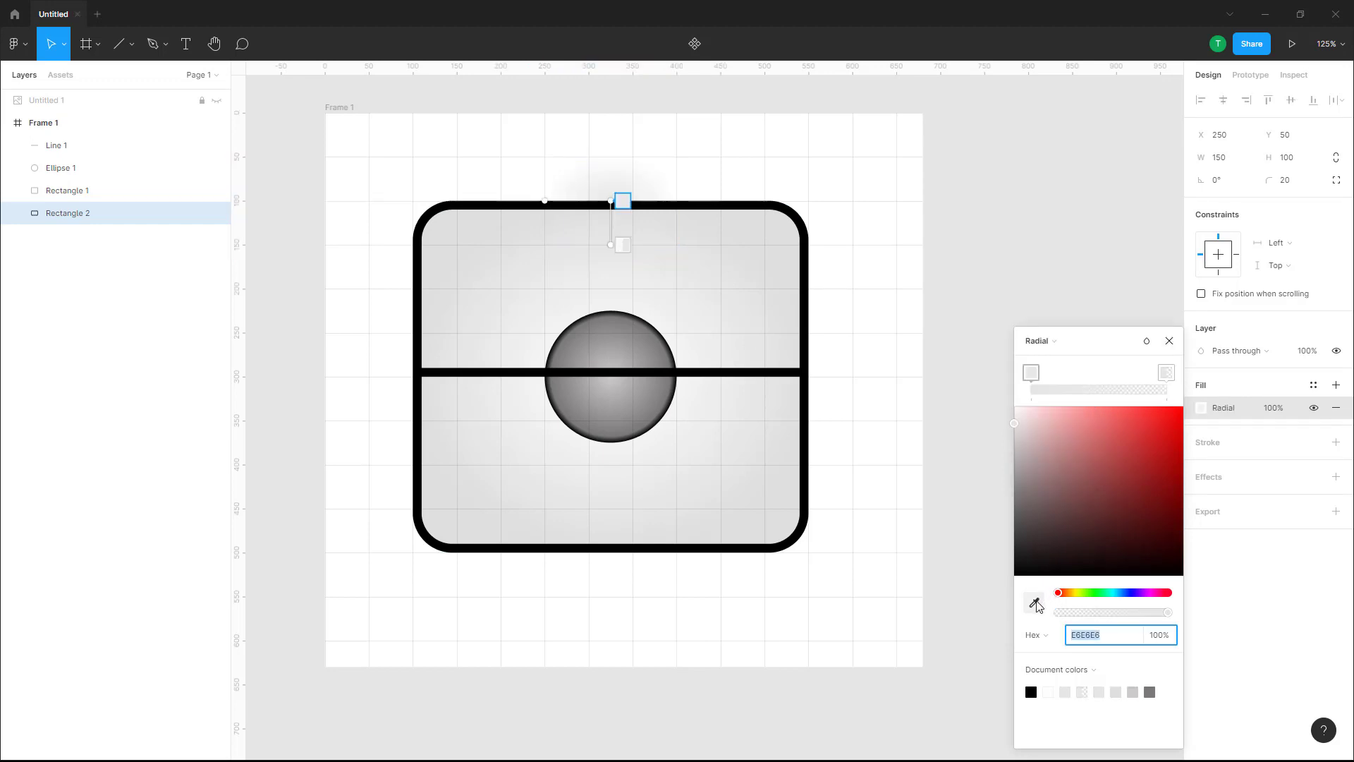
click(776, 302)
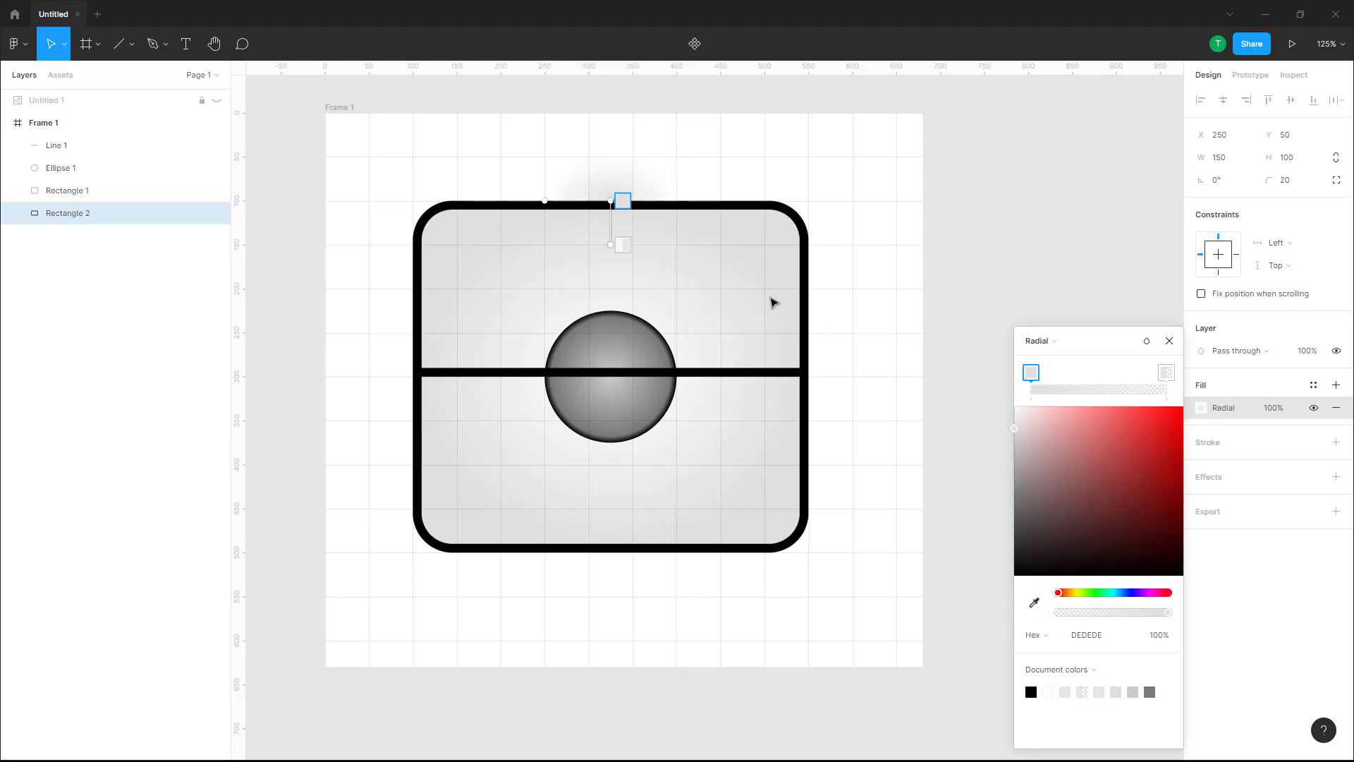
Step: Sample grey DEDEDE from the body's corner for the outer stop of the handle's gradient, at 100% opacity
click(1166, 373)
click(1033, 602)
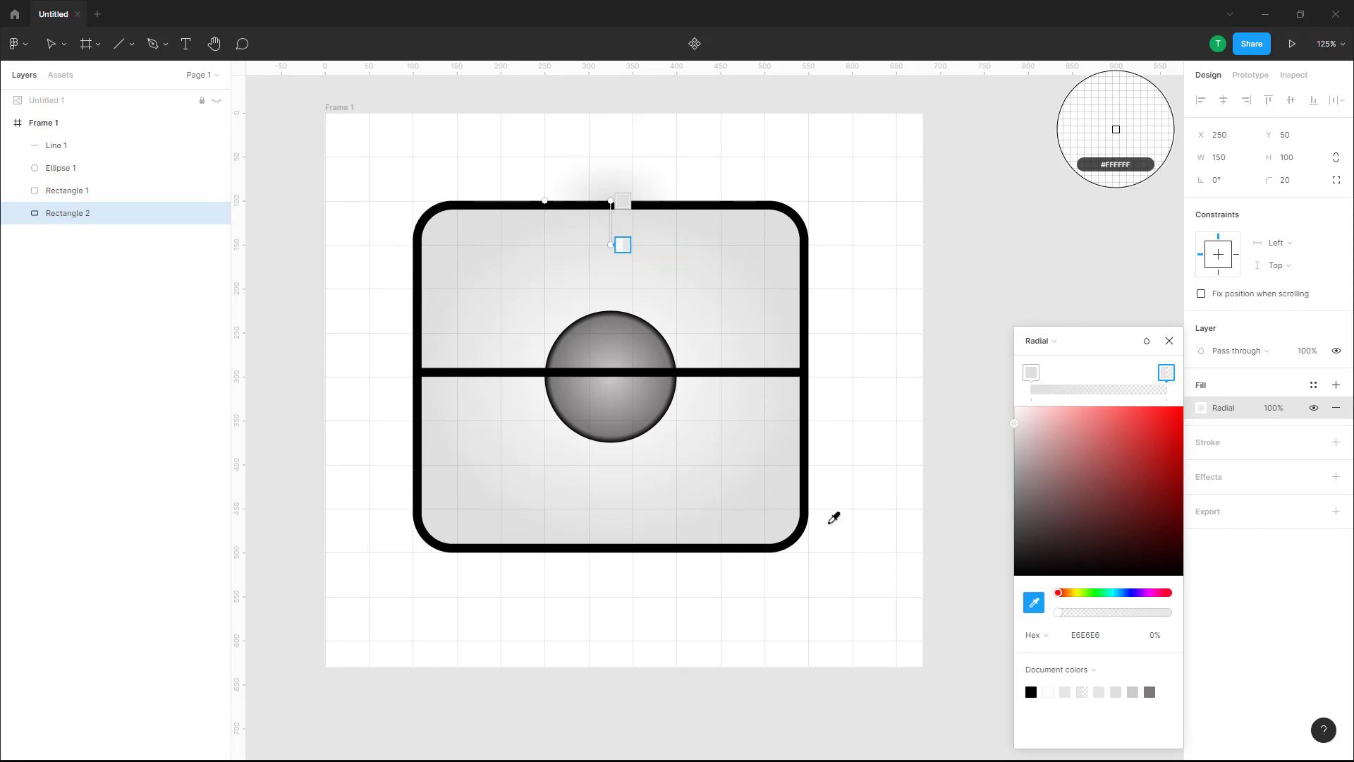
click(789, 529)
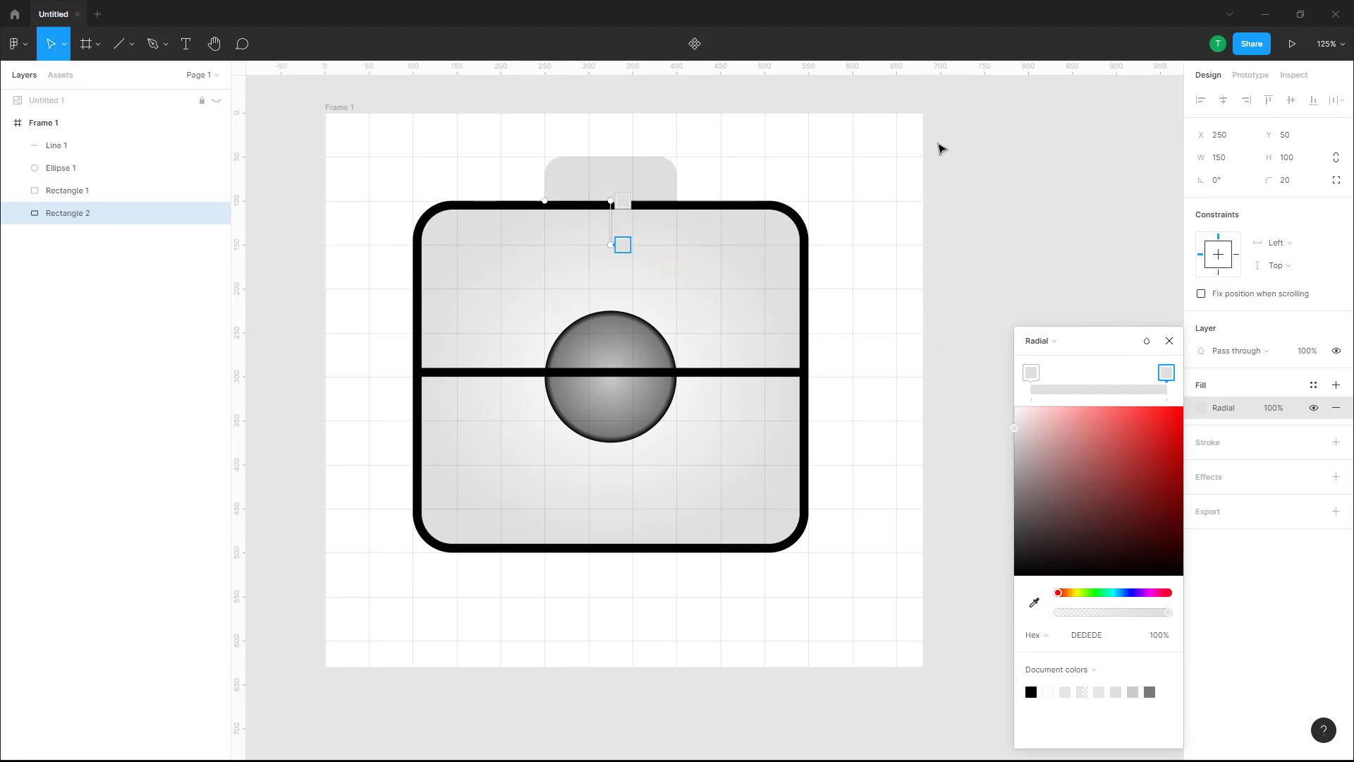
click(941, 149)
Step: Add a black 000000 inside stroke to the handle rectangle with weight 10, matching the body's outline
click(1231, 446)
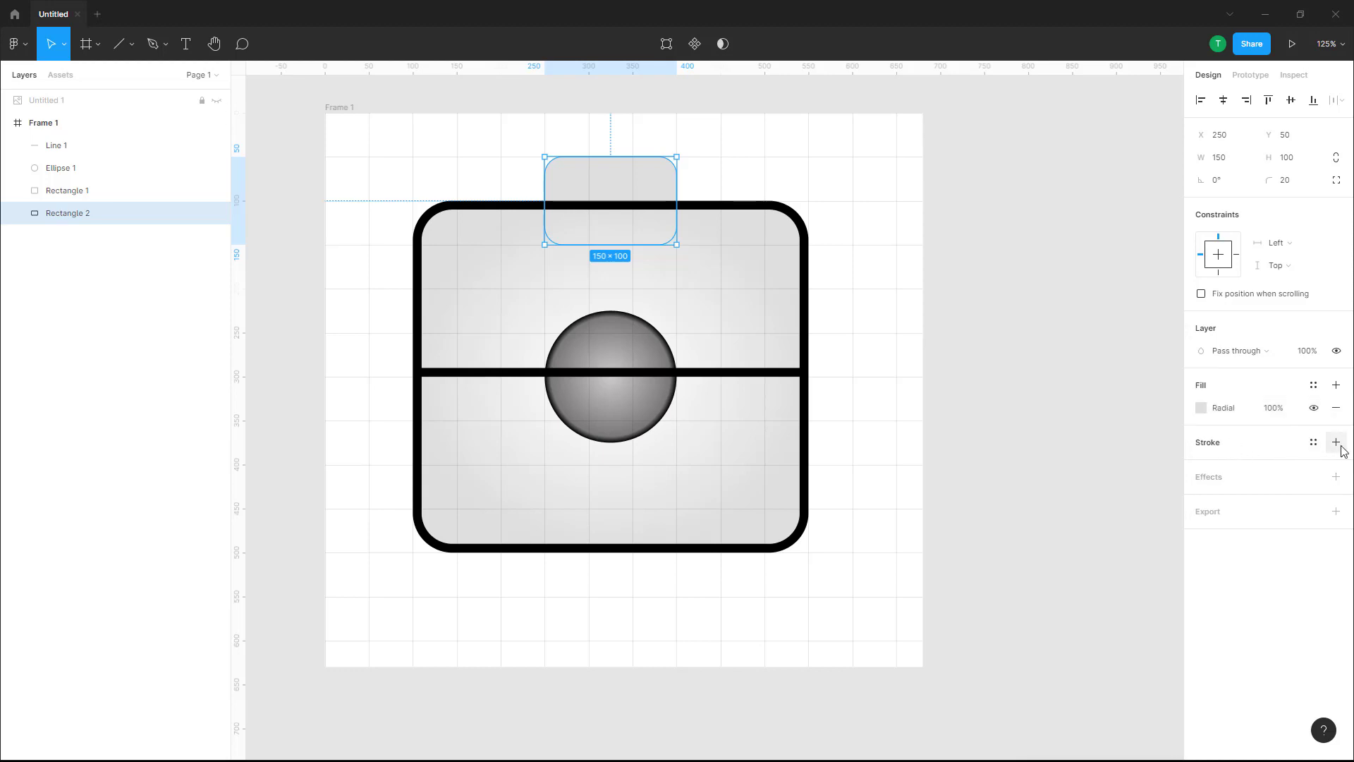
click(1335, 442)
click(1233, 488)
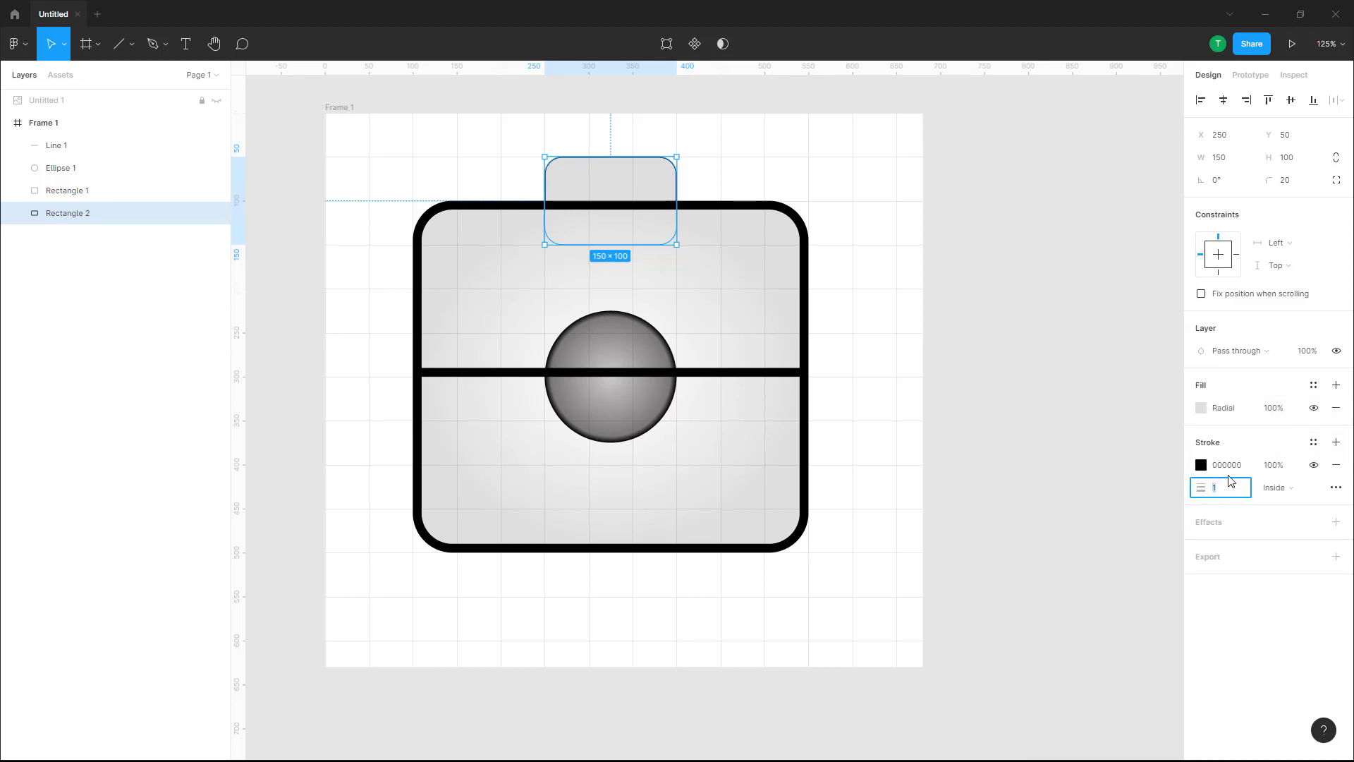
text(0)
key(Return)
click(1025, 318)
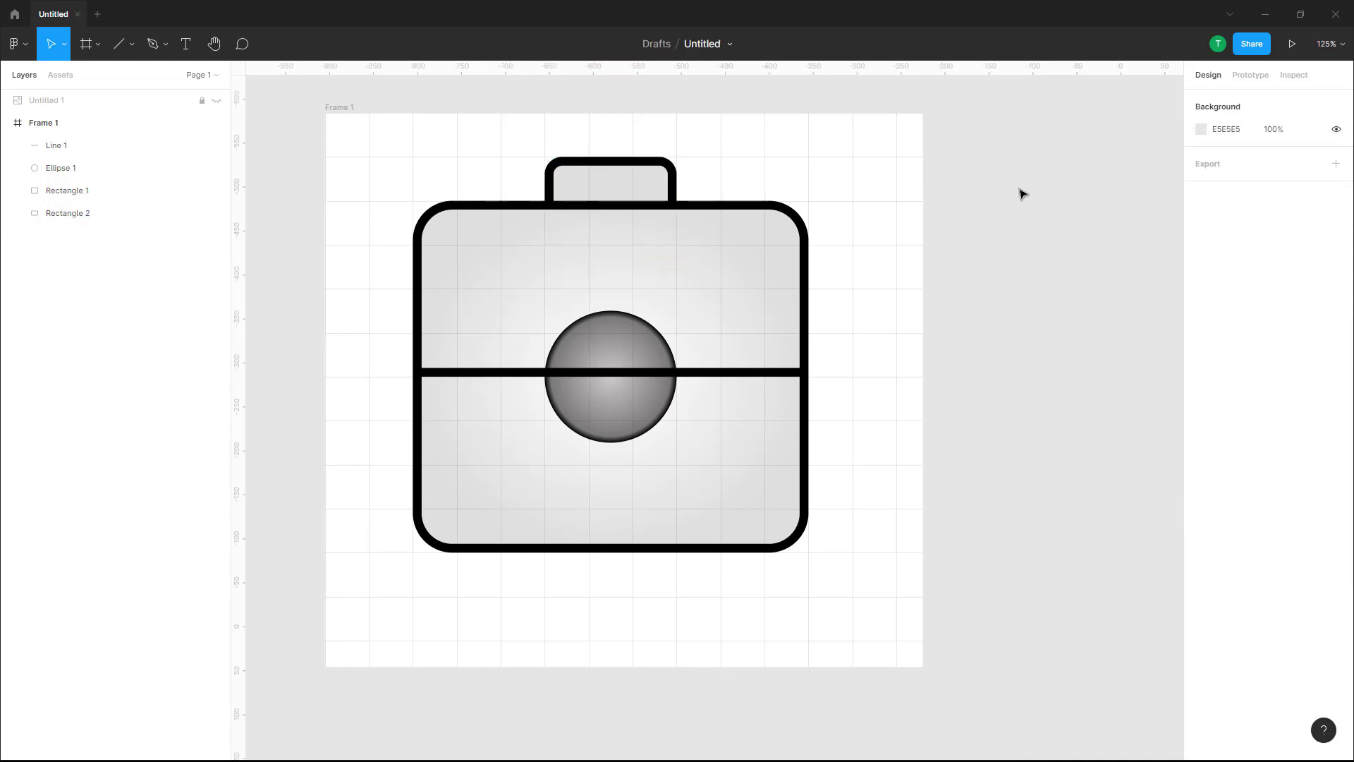
click(796, 218)
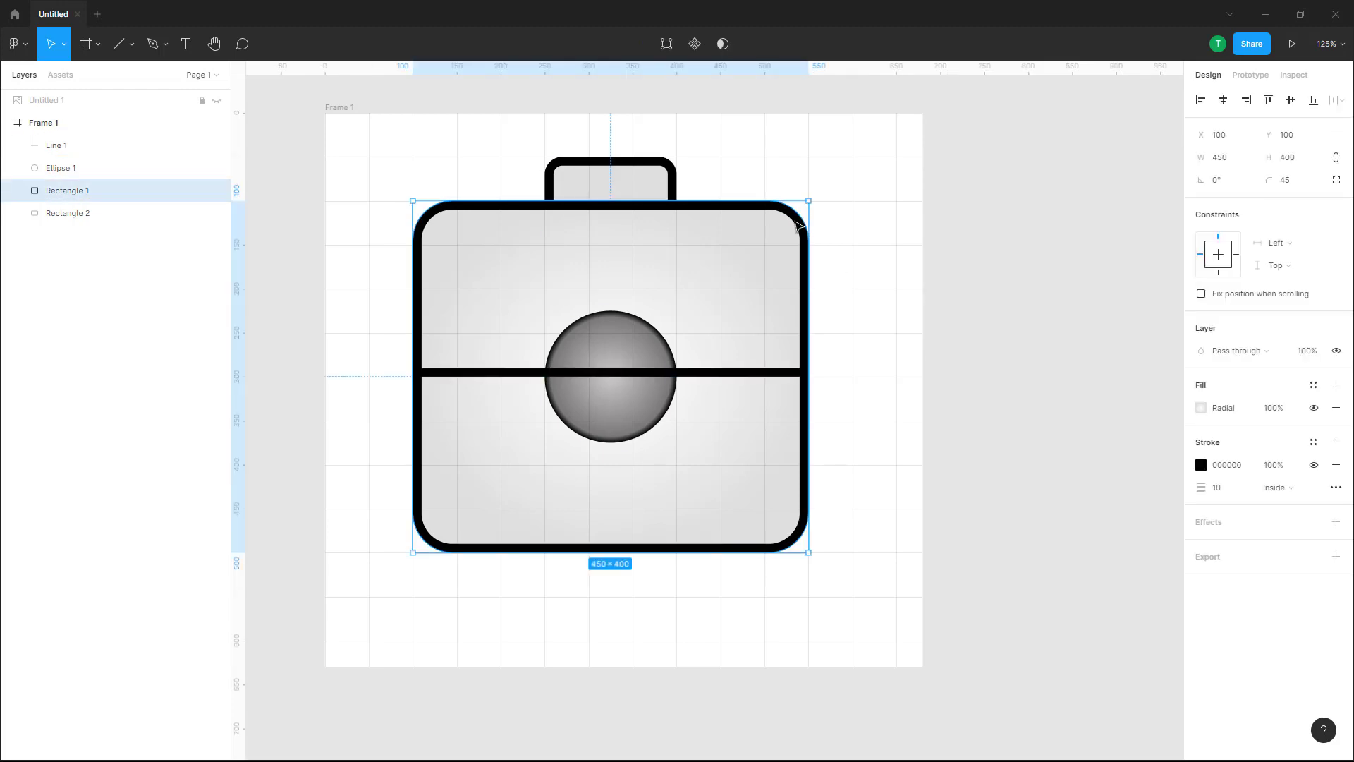
click(926, 304)
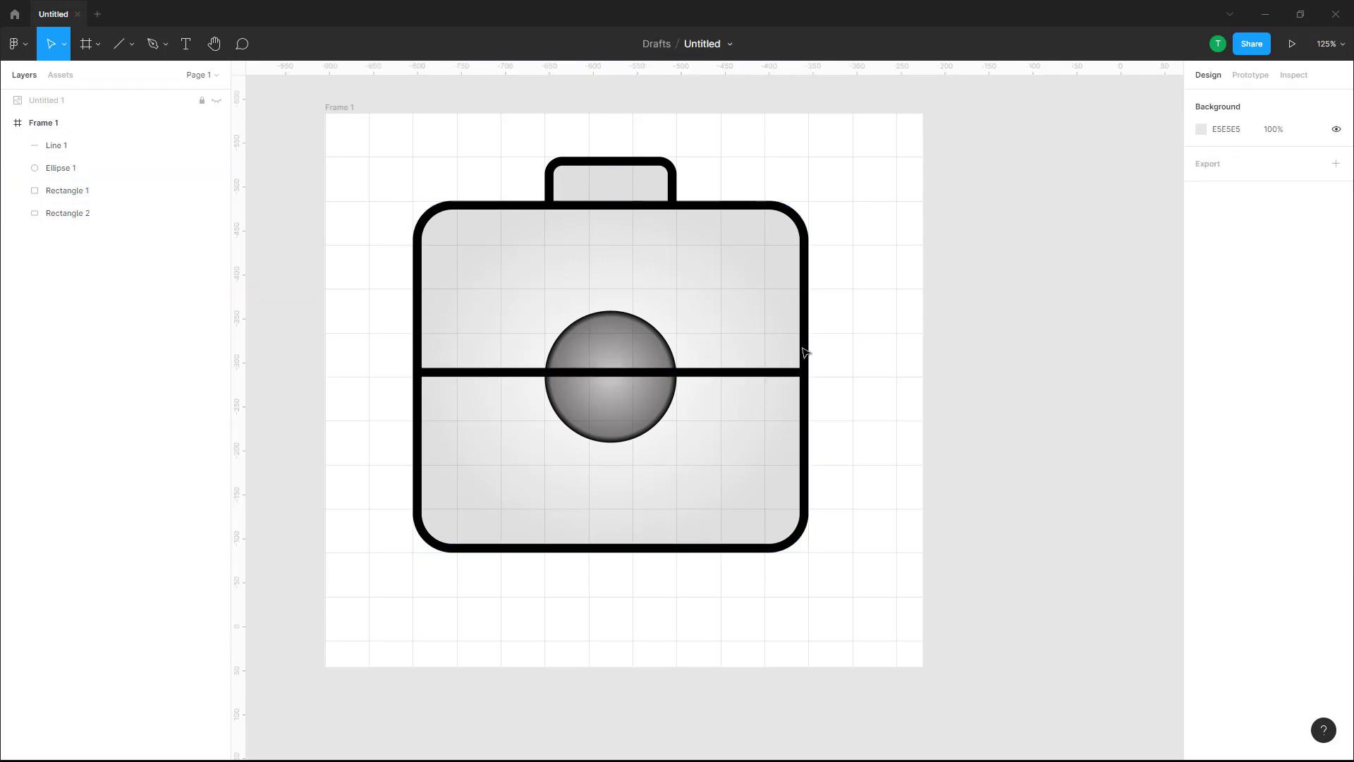
Step: Bring the circle to the front so it sits above the horizontal line
click(735, 374)
click(658, 351)
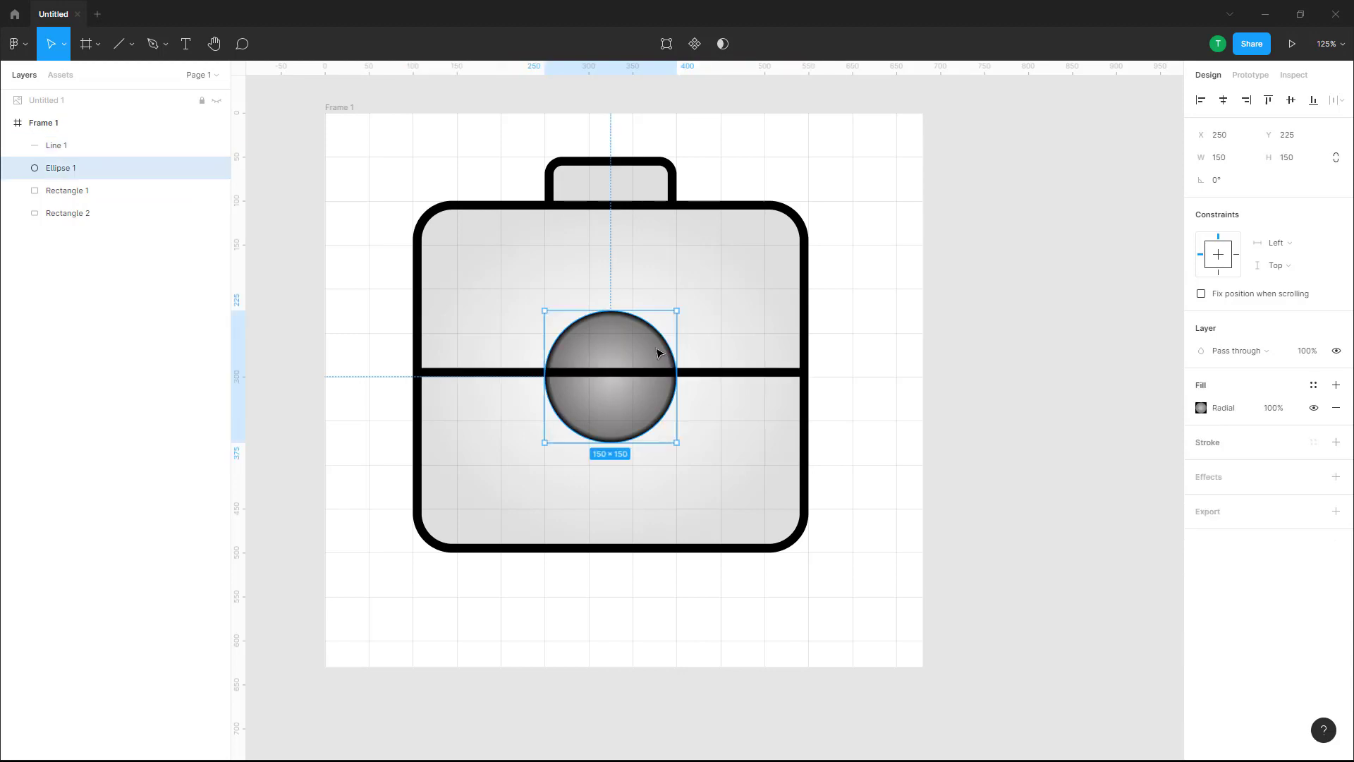
right_click(629, 335)
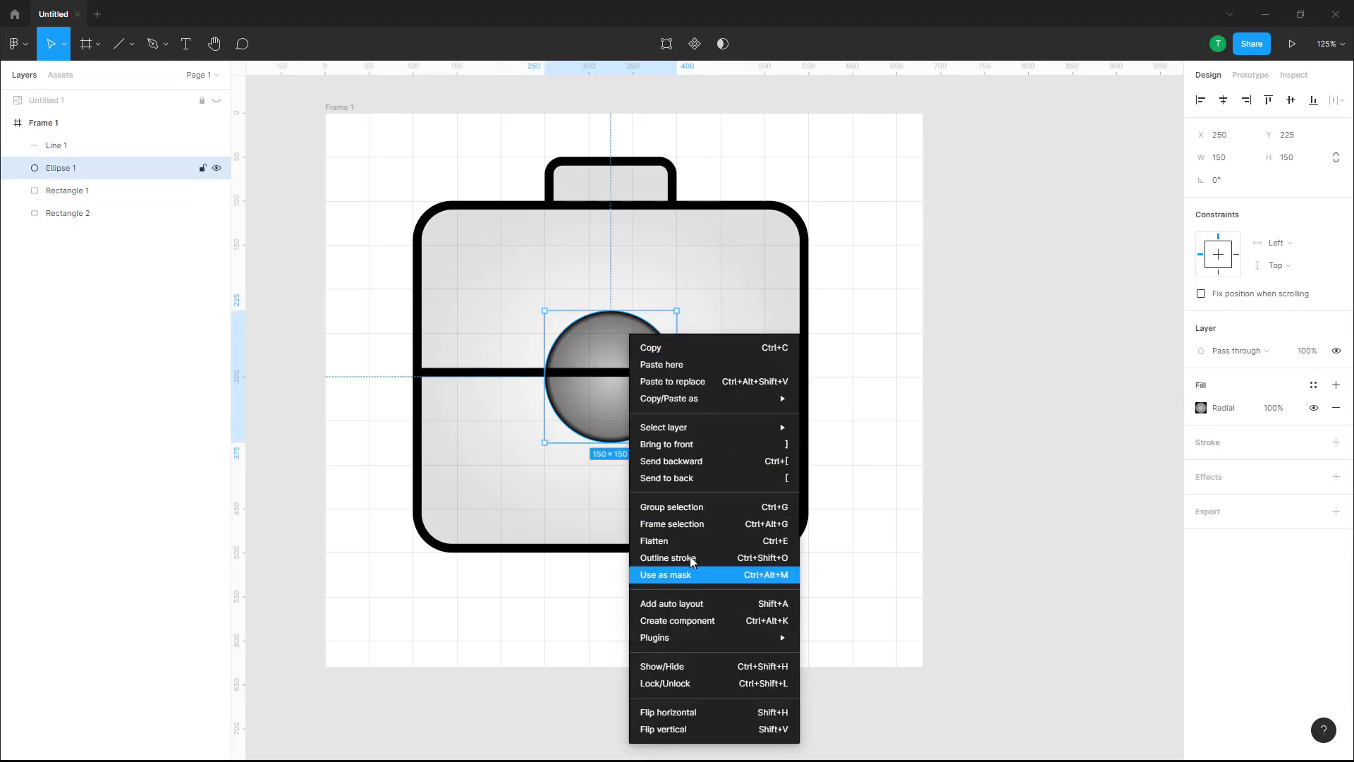
click(692, 446)
click(870, 402)
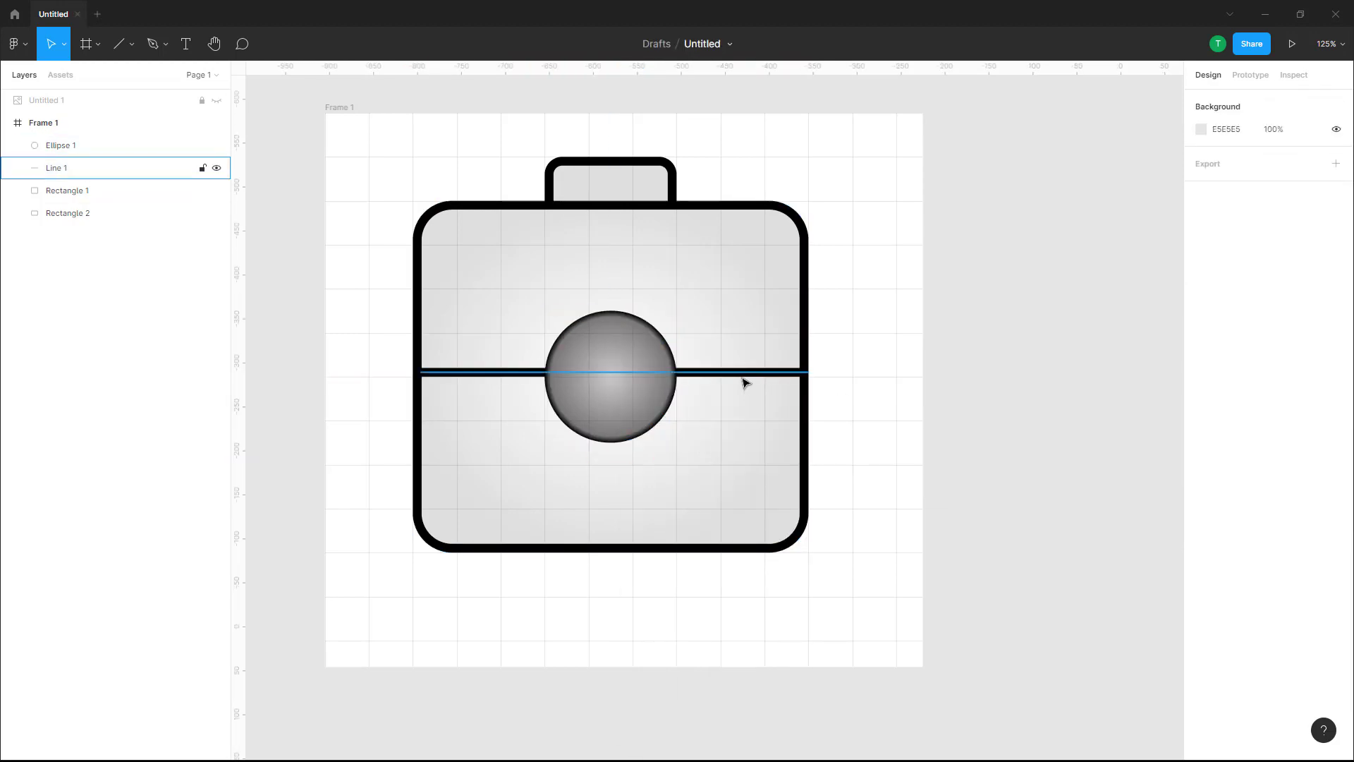
Step: Set the stroke opacity of the horizontal line across the bag to 25%
click(746, 376)
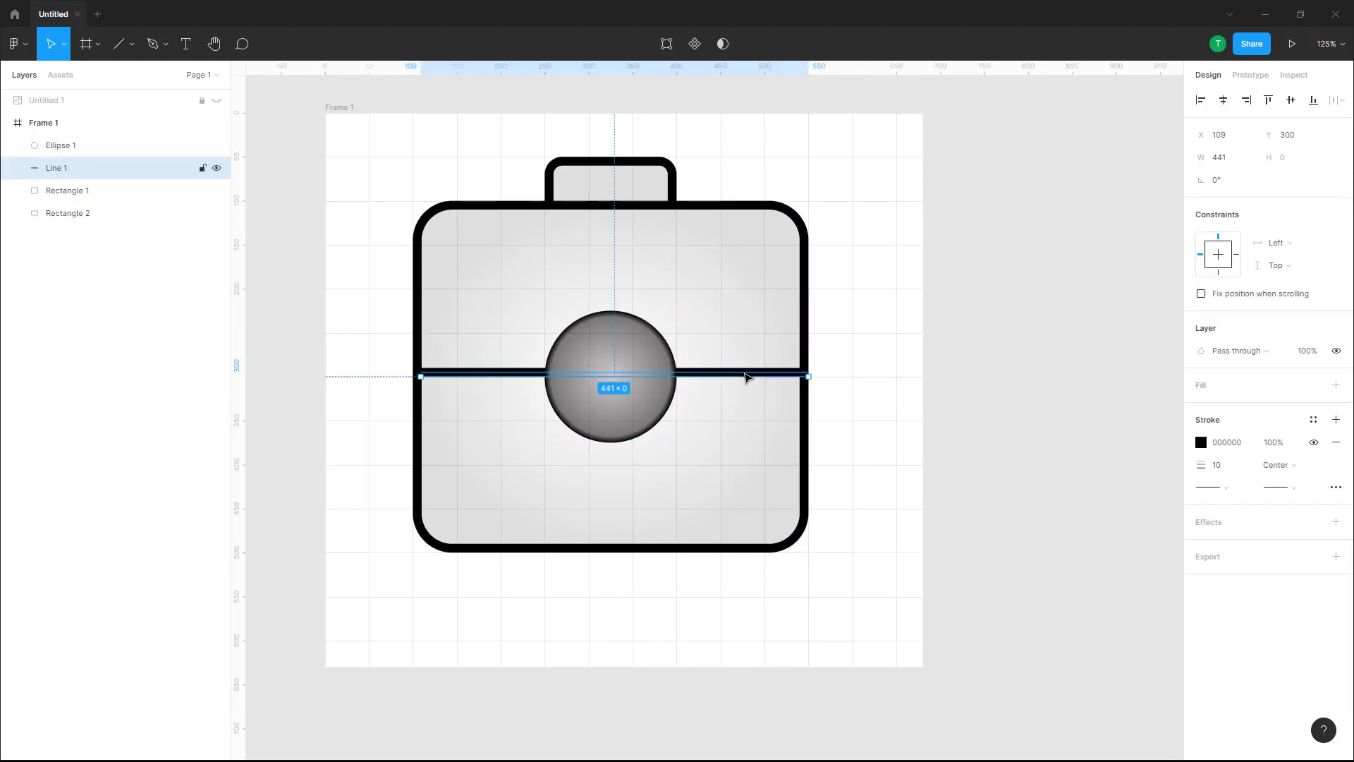
click(1282, 444)
key(Return)
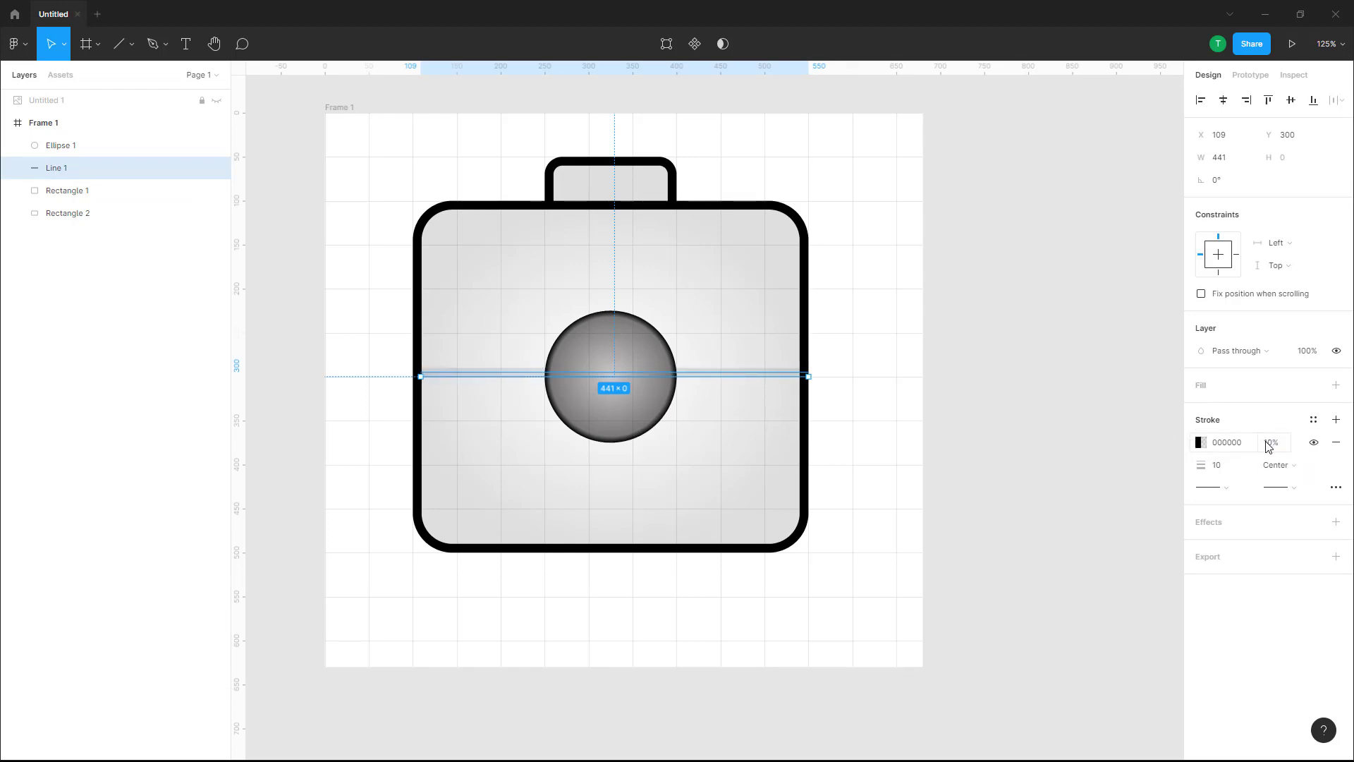
click(1268, 446)
text(30)
key(Return)
click(1026, 328)
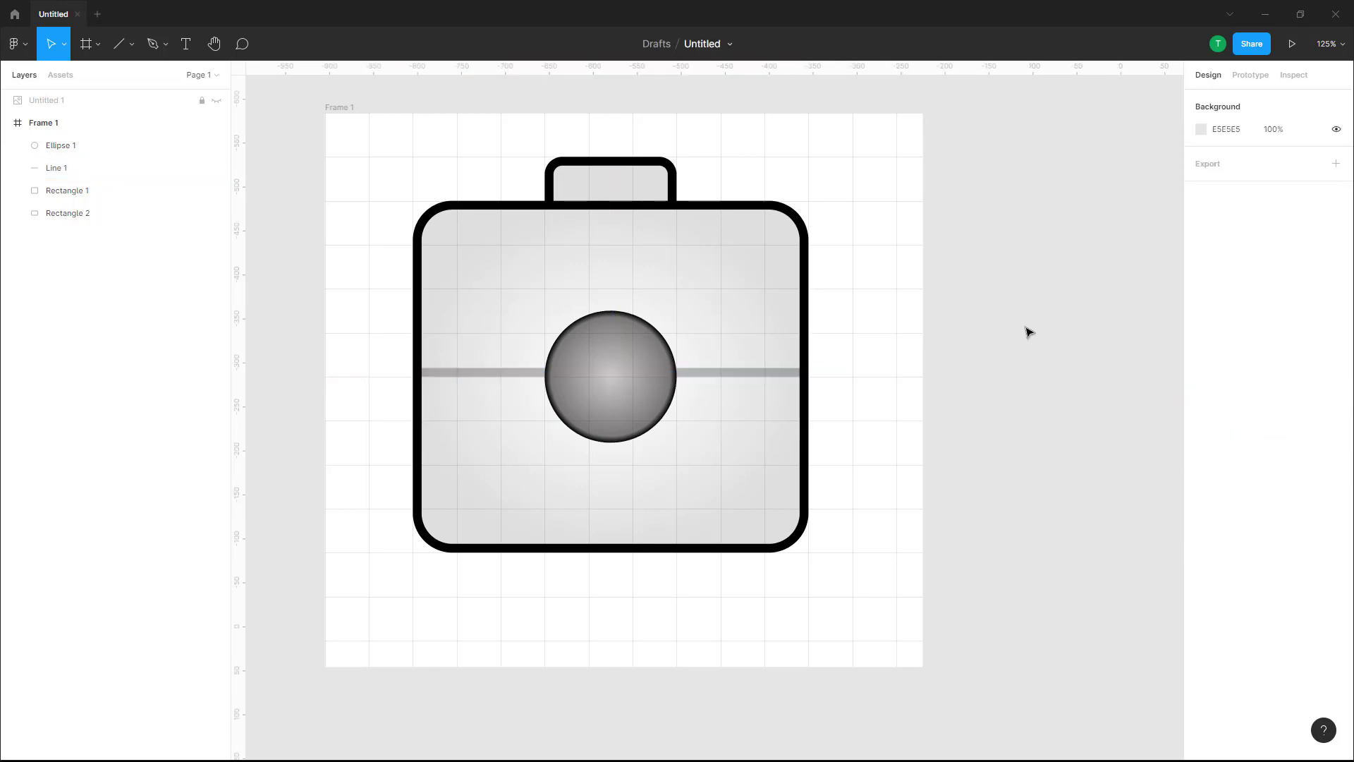
Step: Set the stroke opacity of the bag's body rectangle to 25%
click(806, 258)
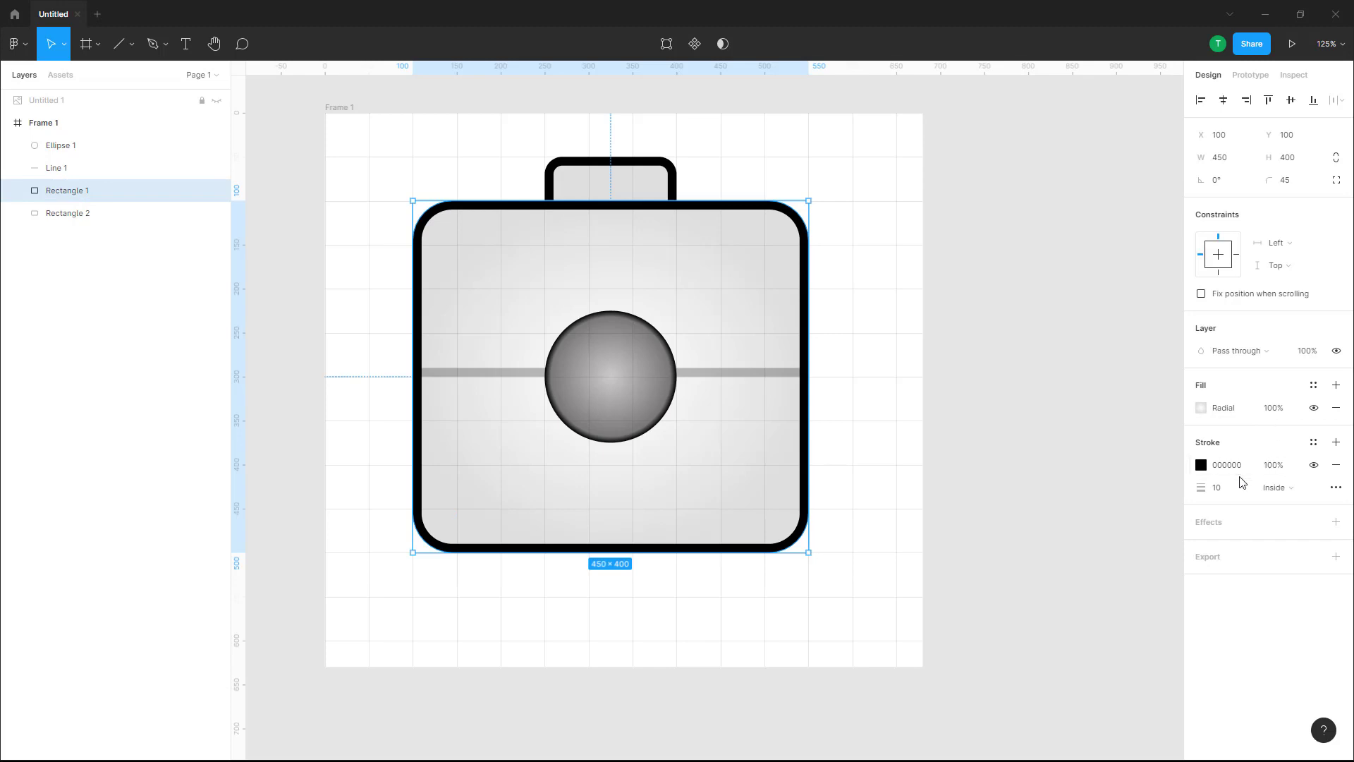
click(1275, 467)
text(20)
key(Return)
Step: Set the stroke opacity of the handle rectangle to 25%
click(669, 181)
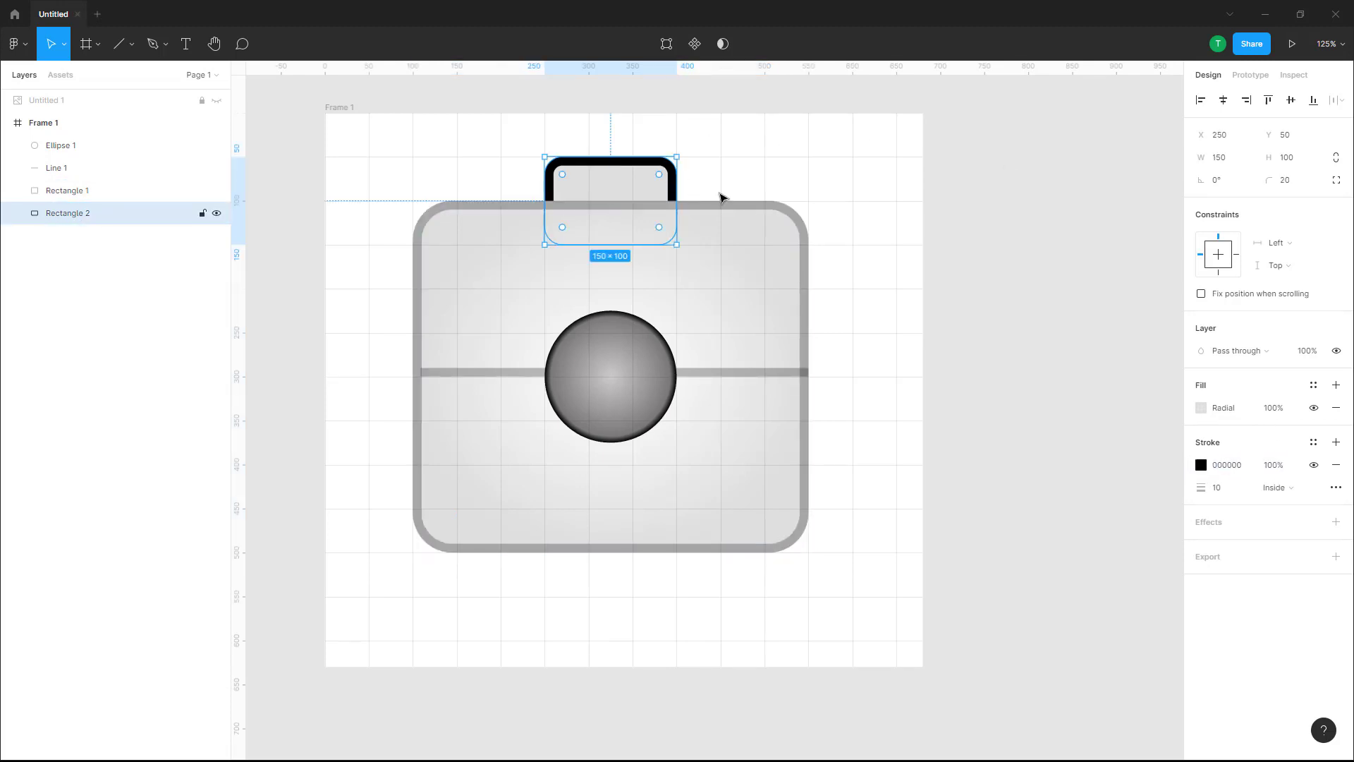
click(1276, 467)
text(25)
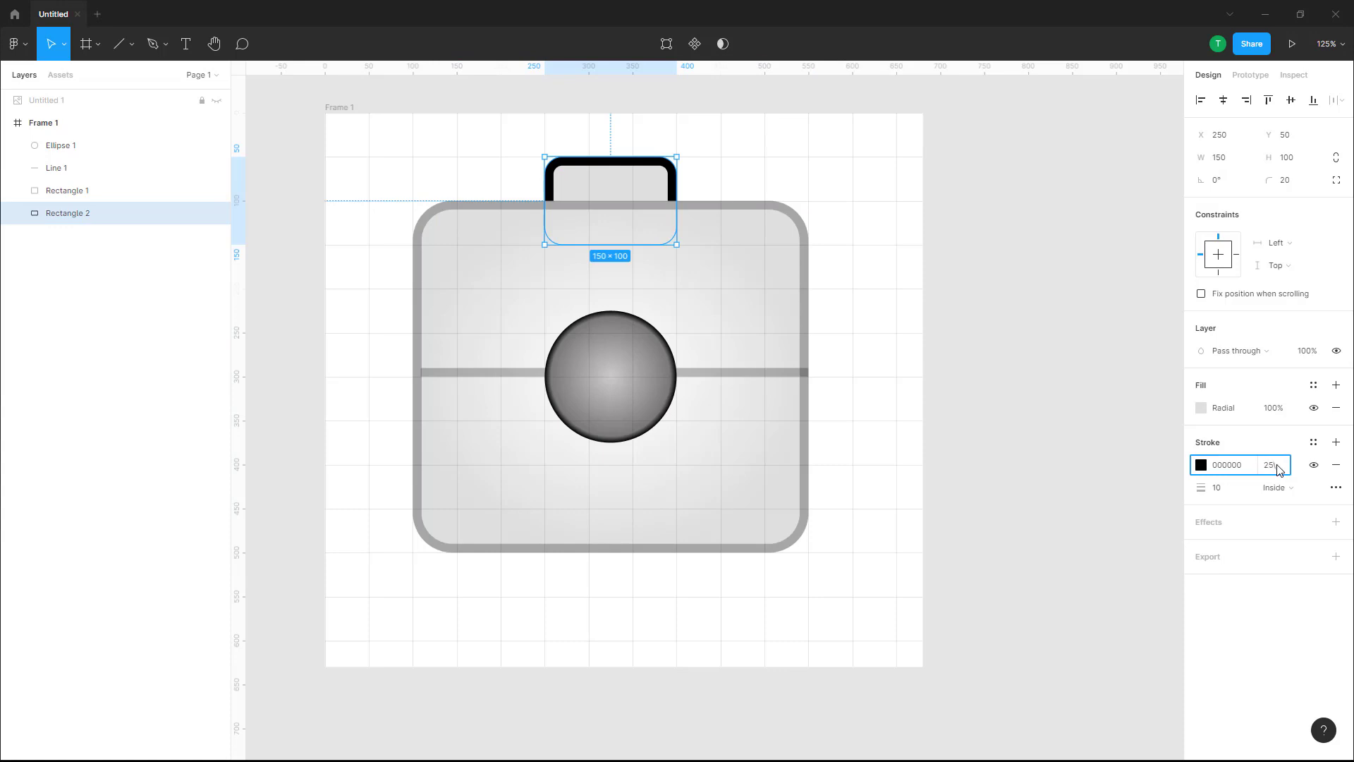
key(Return)
click(1030, 189)
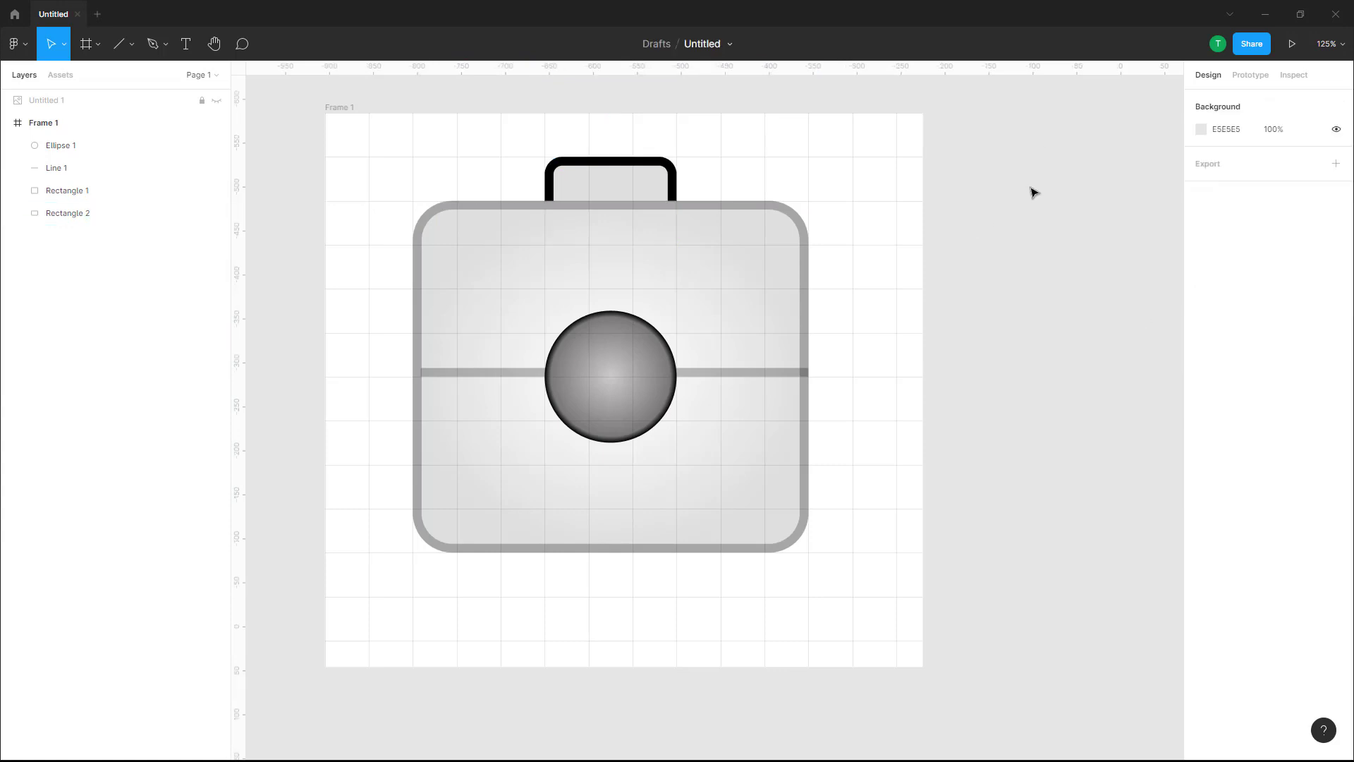
click(673, 171)
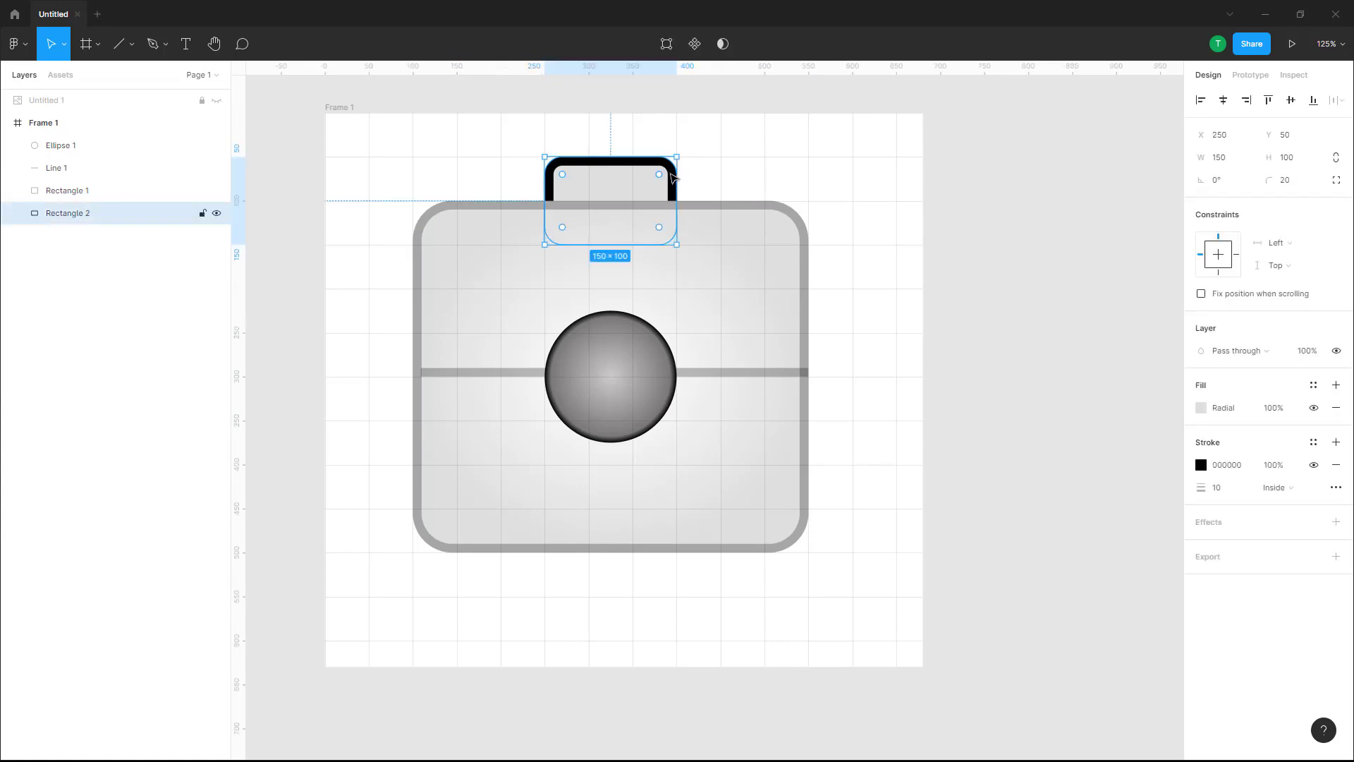
click(1273, 469)
key(Return)
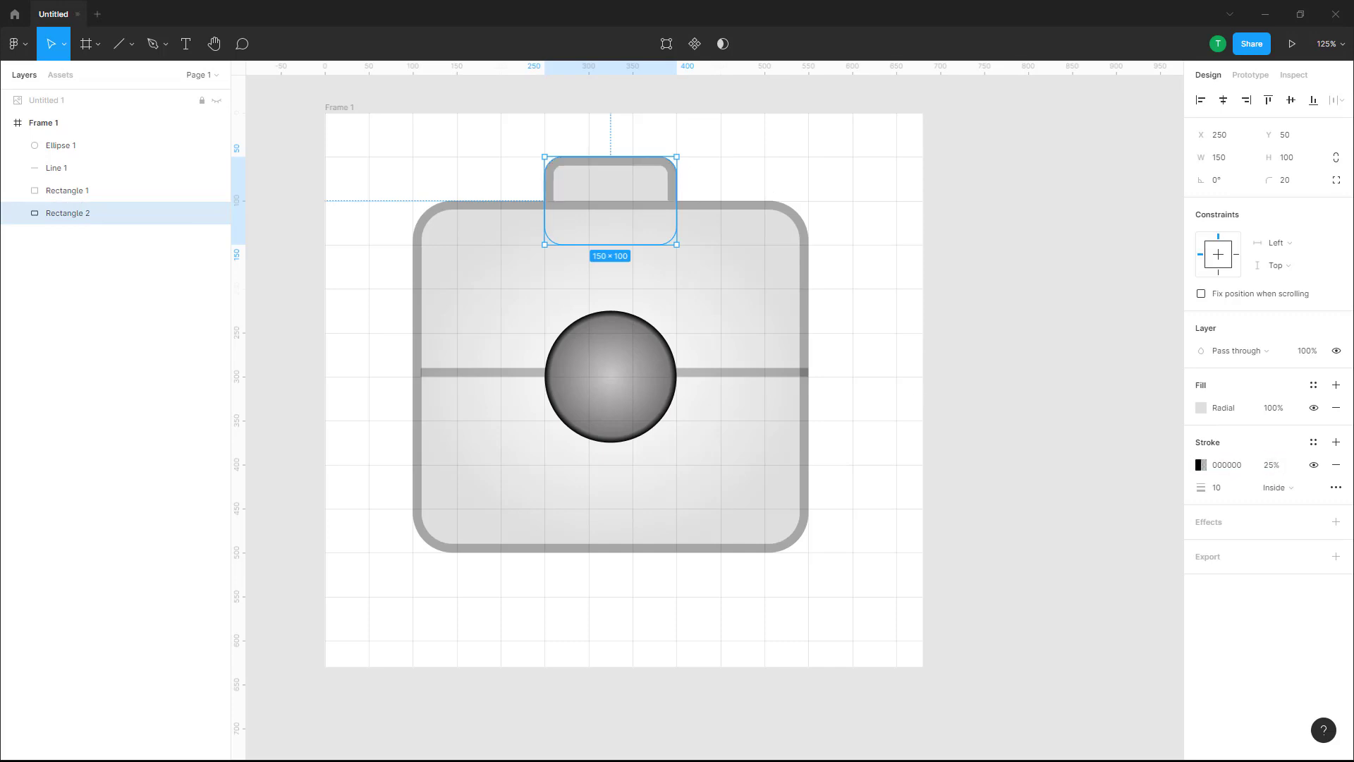
Step: Darken the handle's radial gradient, using grey 818181 for the inner stop and a similar dark grey for the outer stop
click(1201, 412)
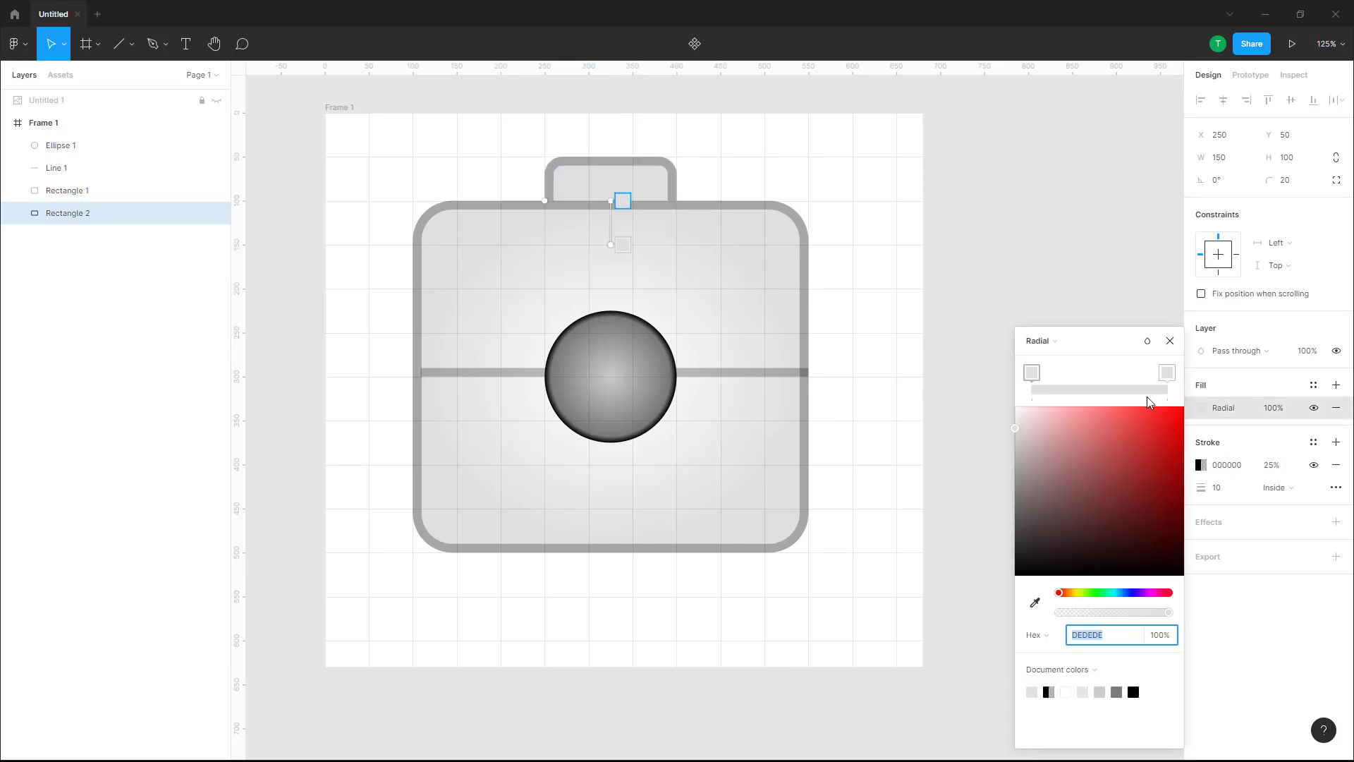
click(1030, 372)
drag(1060, 462, 1006, 499)
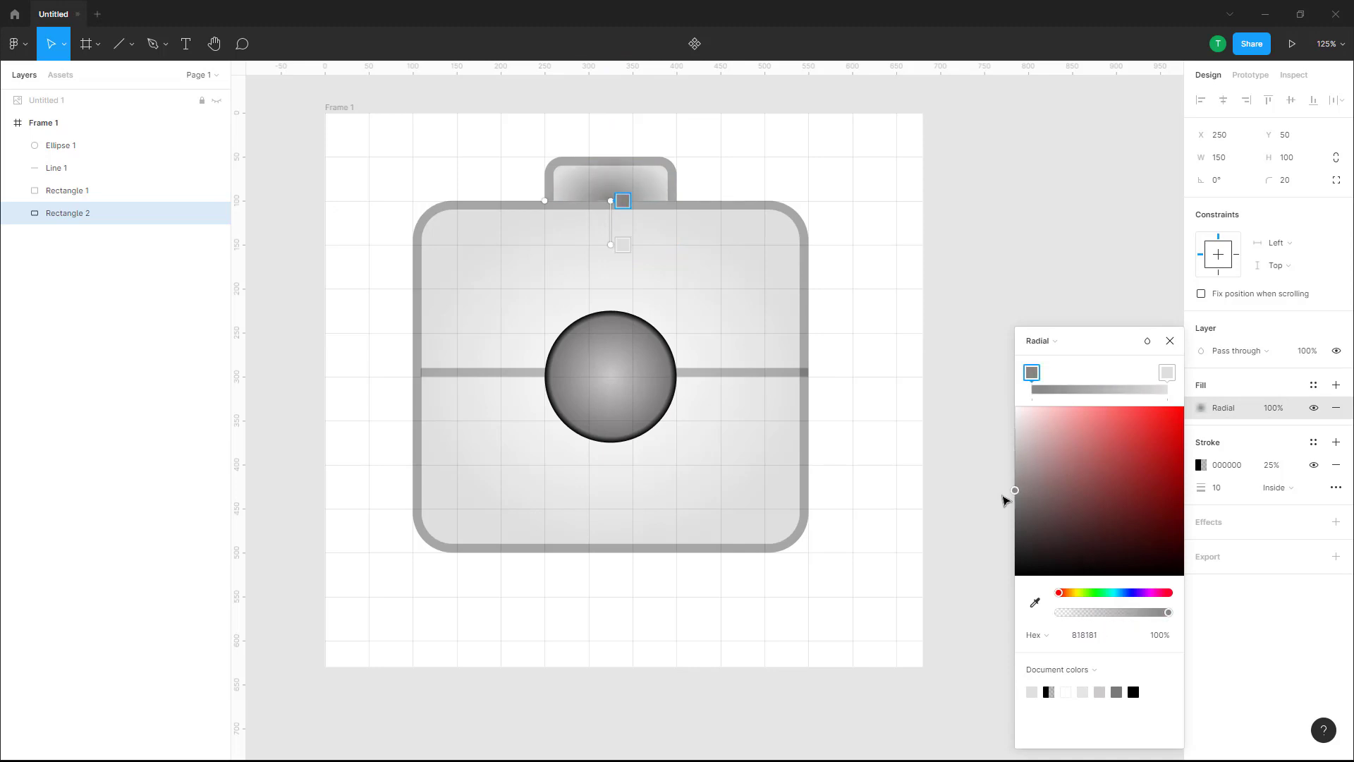
click(1166, 372)
drag(1081, 464, 1011, 209)
click(1064, 236)
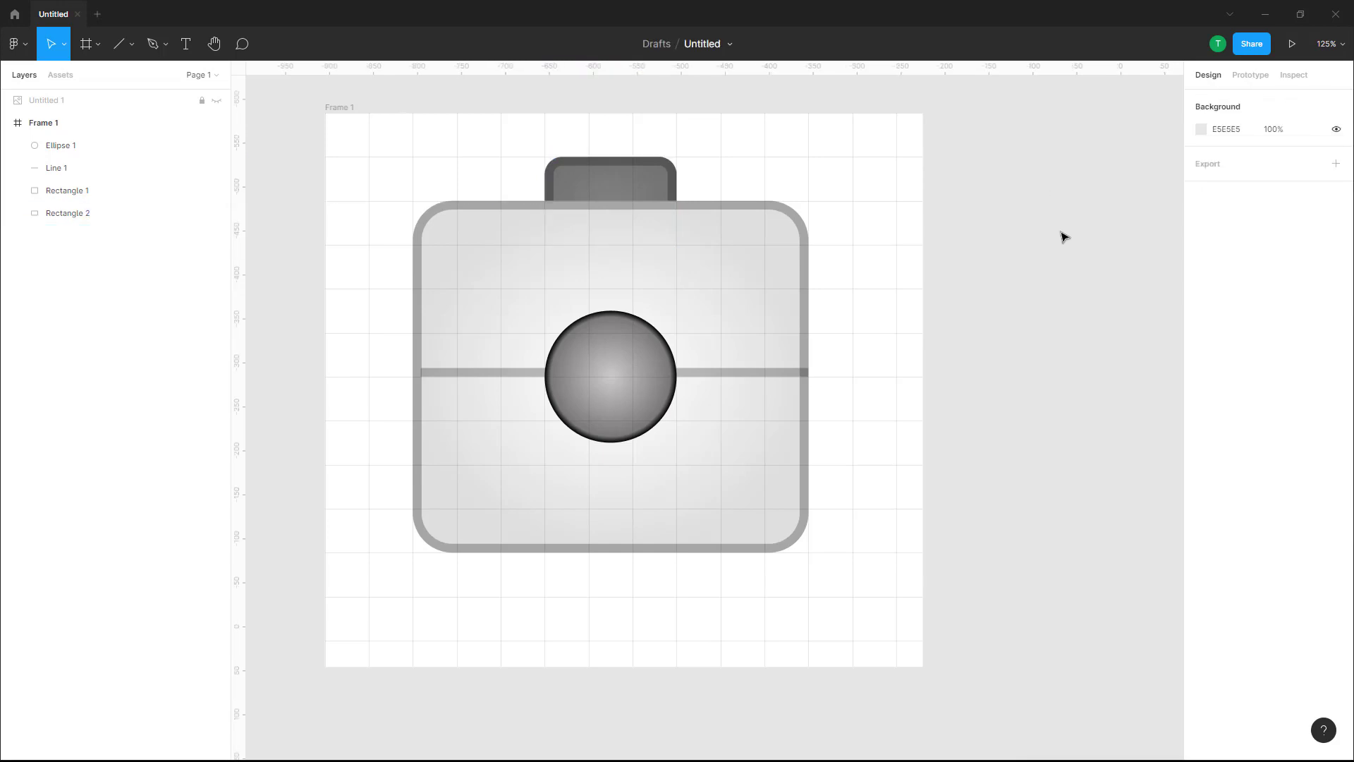
Step: Select the circle, line and both rectangles and group them into one bag icon
drag(845, 127, 432, 564)
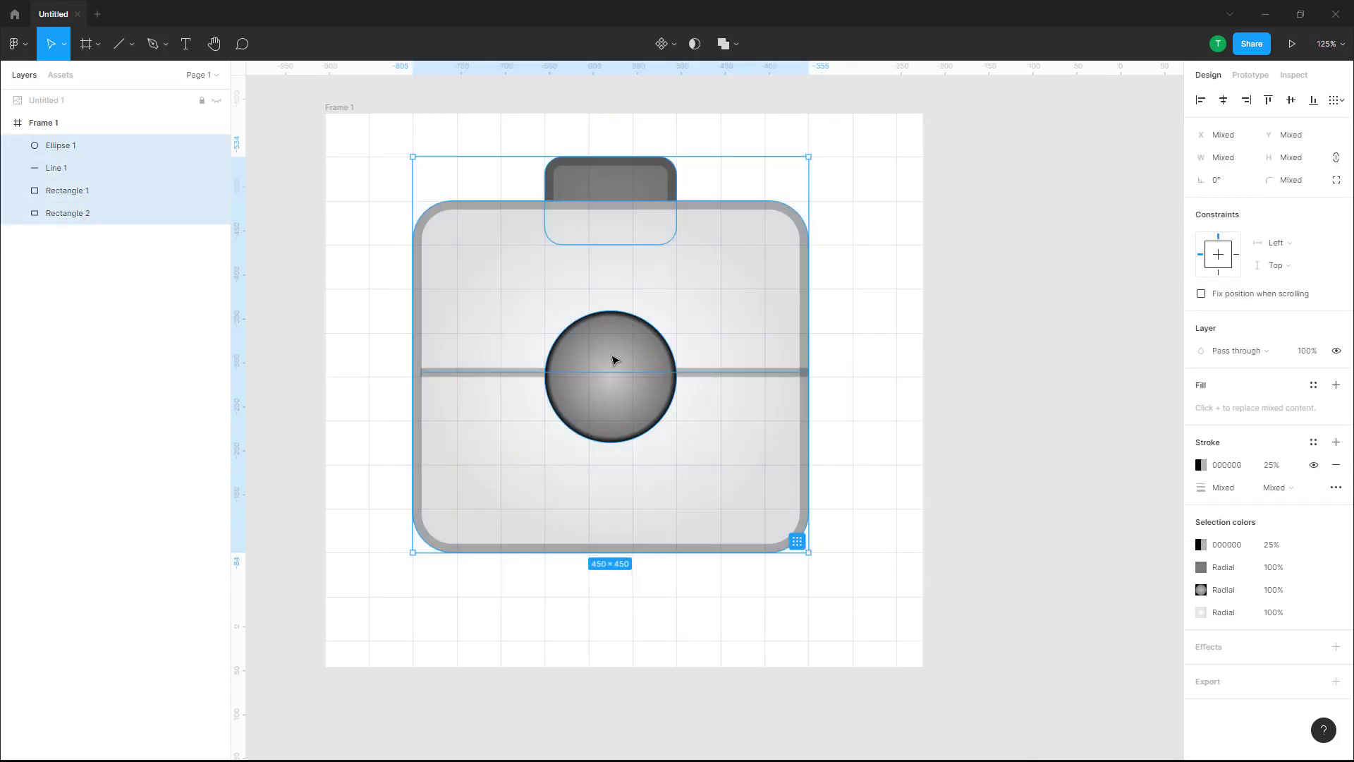
right_click(645, 189)
click(691, 362)
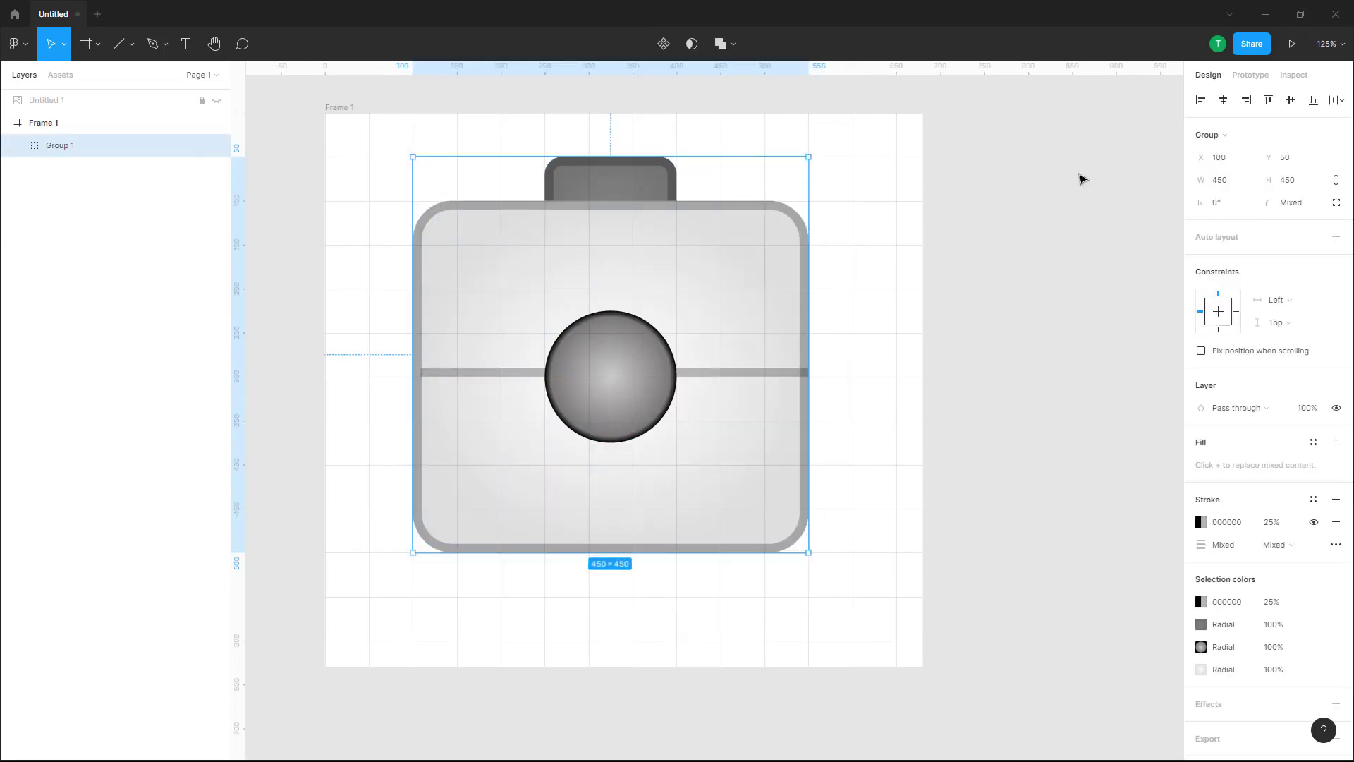
click(895, 208)
click(732, 280)
click(919, 214)
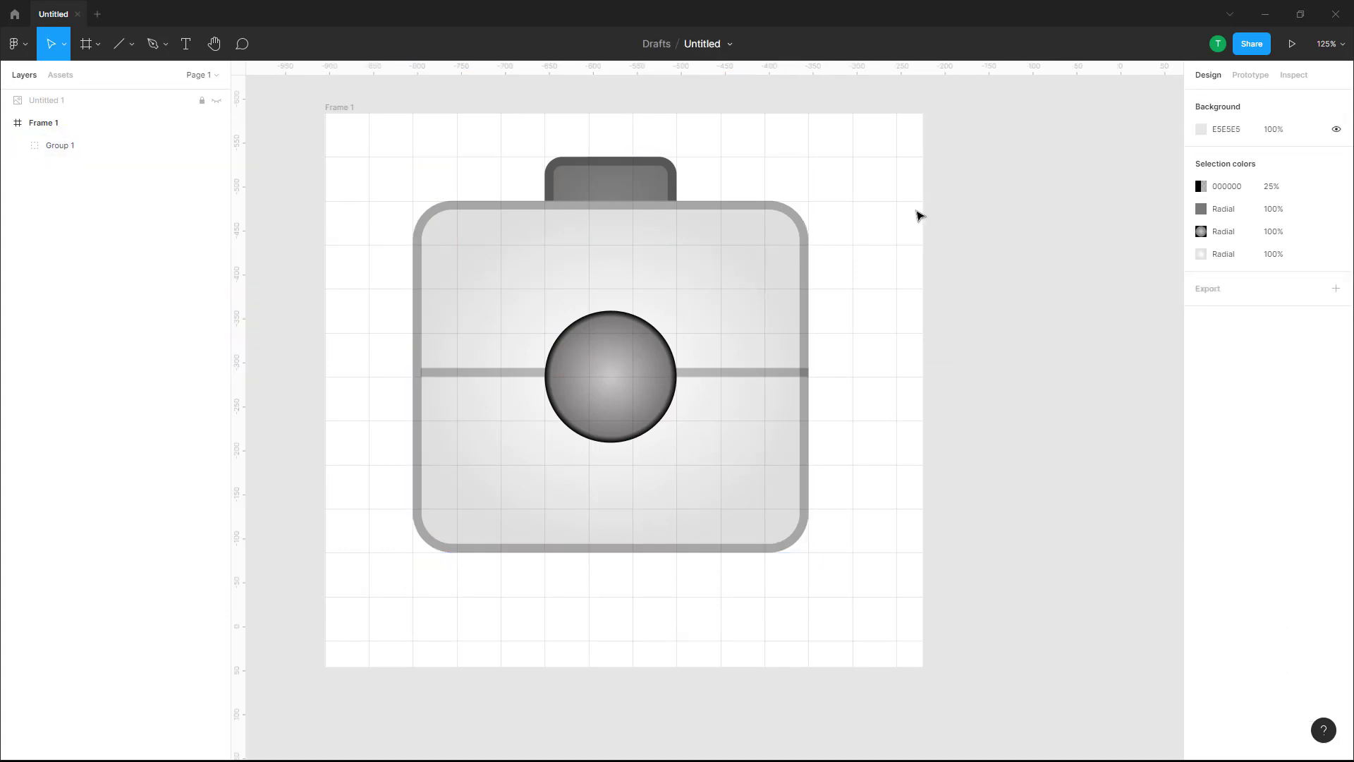
Step: Scale the bag group down to 167 × 167 and duplicate it into a row of three along the frame's lower part
drag(771, 279, 718, 279)
drag(757, 156, 505, 409)
drag(491, 485, 861, 528)
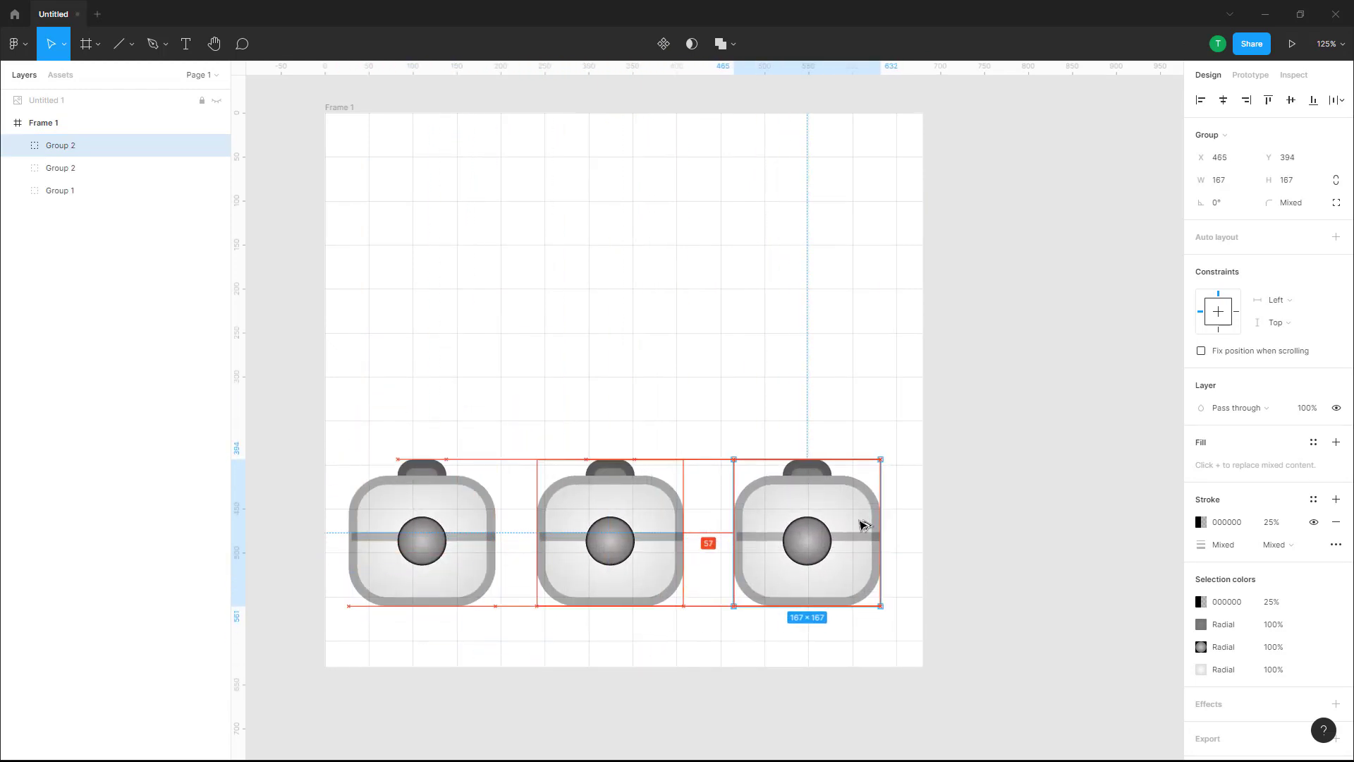
click(892, 468)
Step: Duplicate the row of three bags upward twice to fill the frame with a three-by-three grid of icons
drag(1029, 401, 294, 626)
drag(619, 516, 641, 185)
click(641, 185)
click(1049, 209)
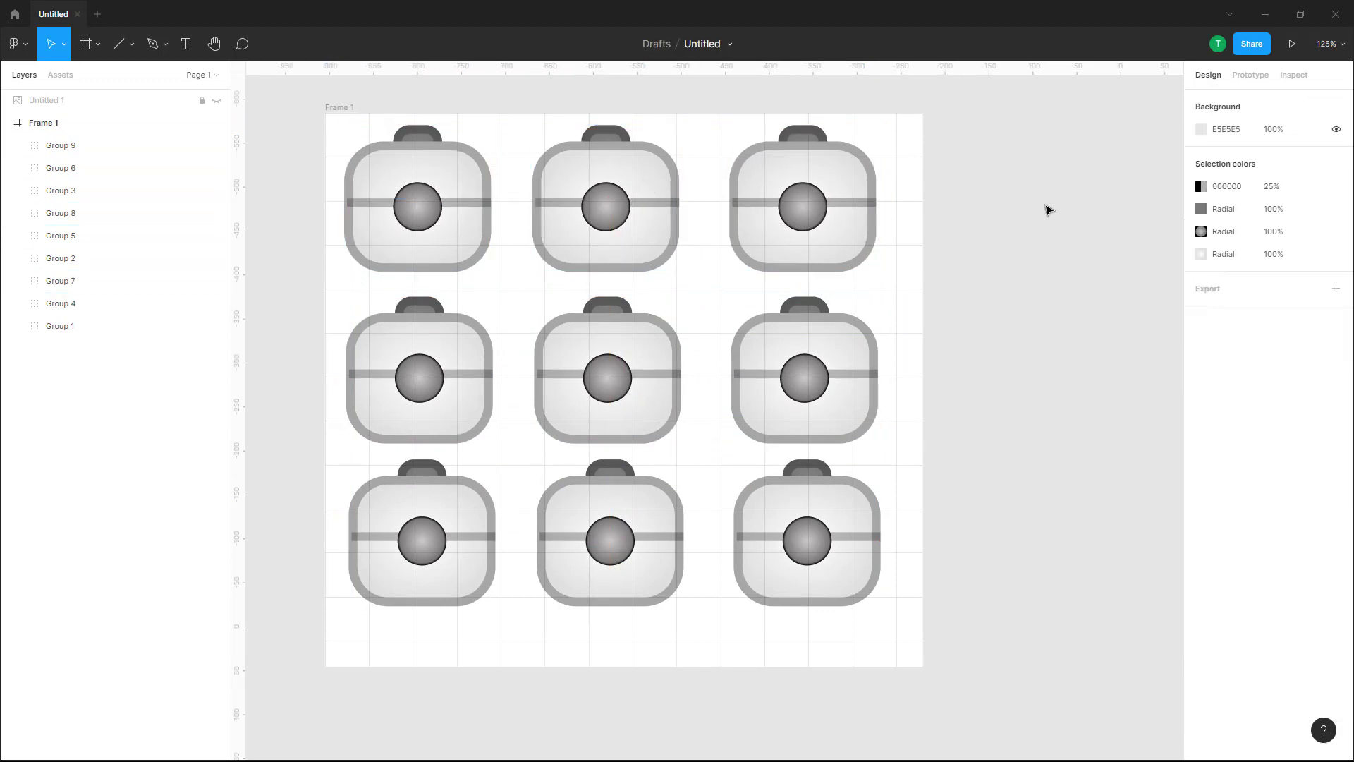
scroll(1013, 212, down, 5)
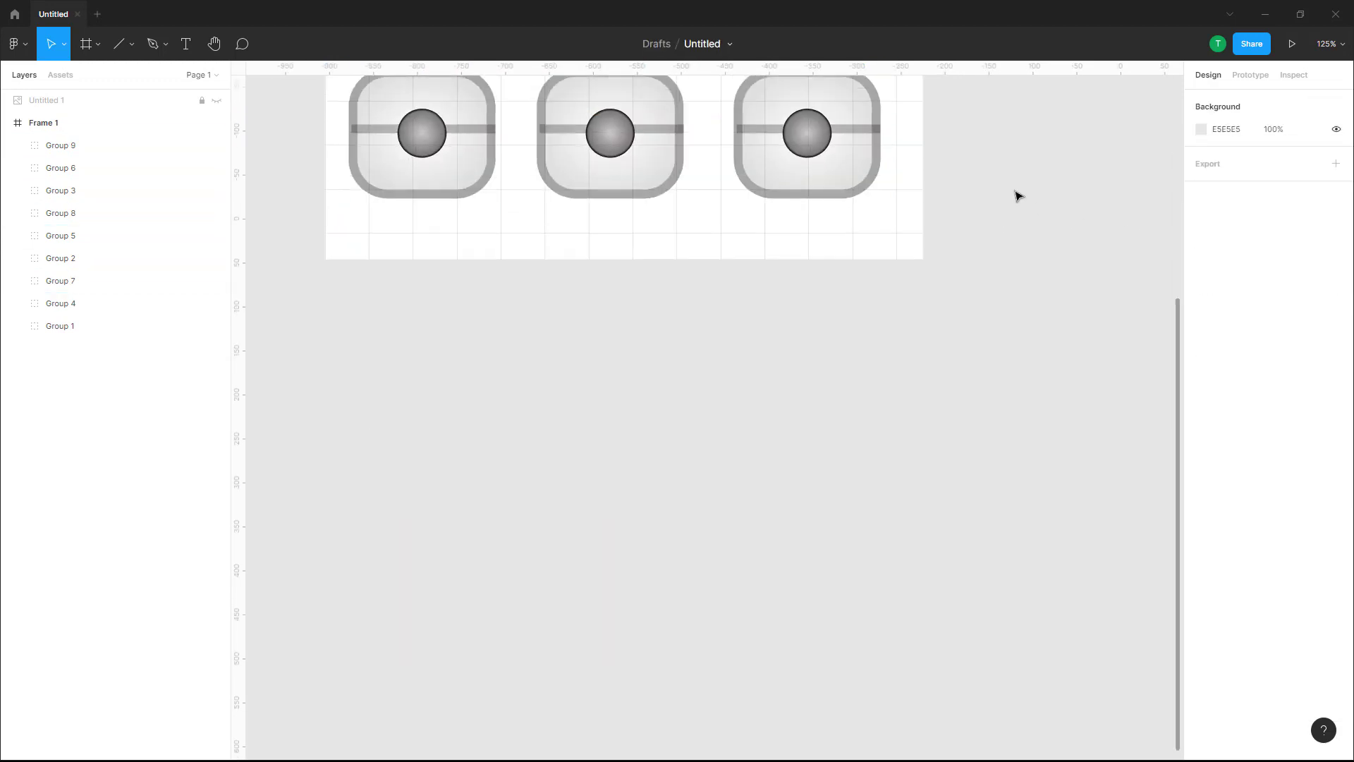
scroll(1015, 202, up, 7)
drag(1013, 202, 268, 401)
click(965, 243)
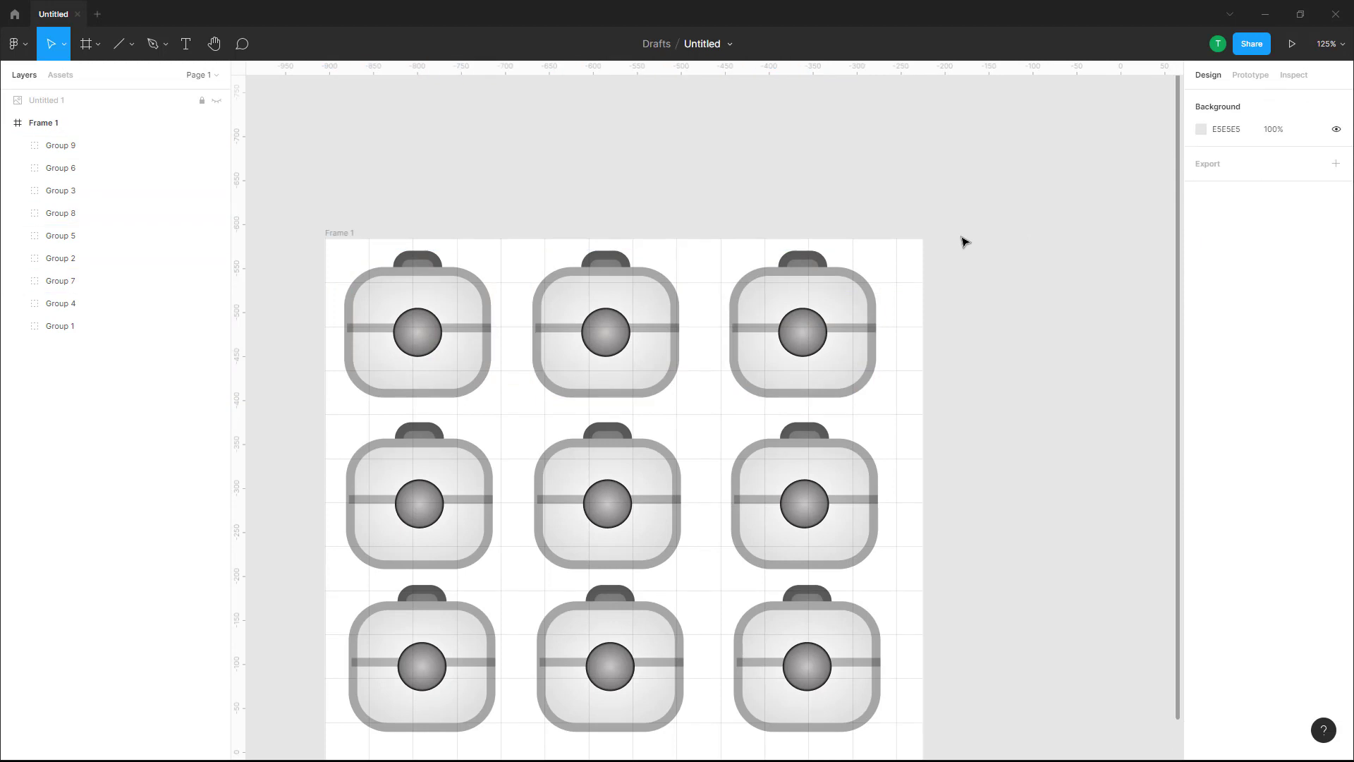